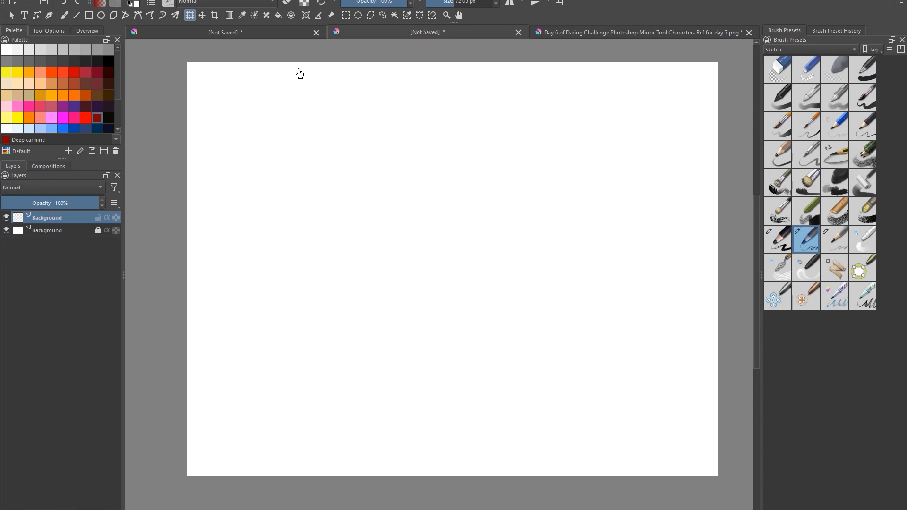
# Paste the creature head sketches and transform them into an enlarged, horizontally mirrored column along the left side of the canvas.
pyautogui.hotkey('ctrl', 'v')
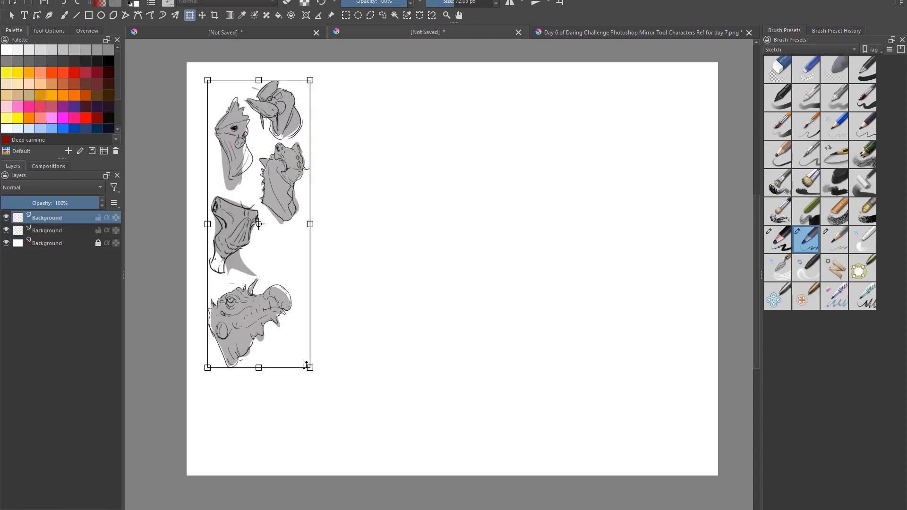
pyautogui.moveTo(310, 367)
pyautogui.mouseDown()
pyautogui.moveTo(356, 421)
pyautogui.moveTo(356, 465)
pyautogui.moveTo(326, 444)
pyautogui.moveTo(336, 446)
pyautogui.mouseUp()
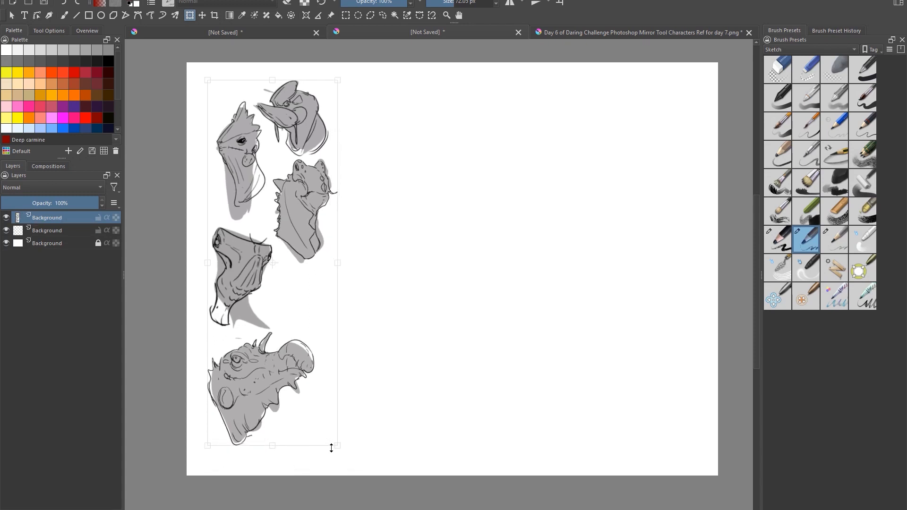
pyautogui.rightClick(267, 264)
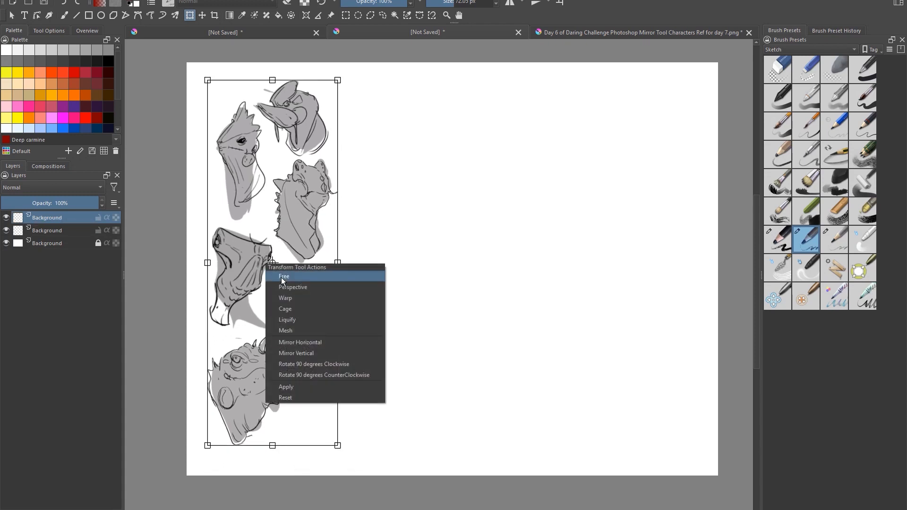
pyautogui.click(318, 343)
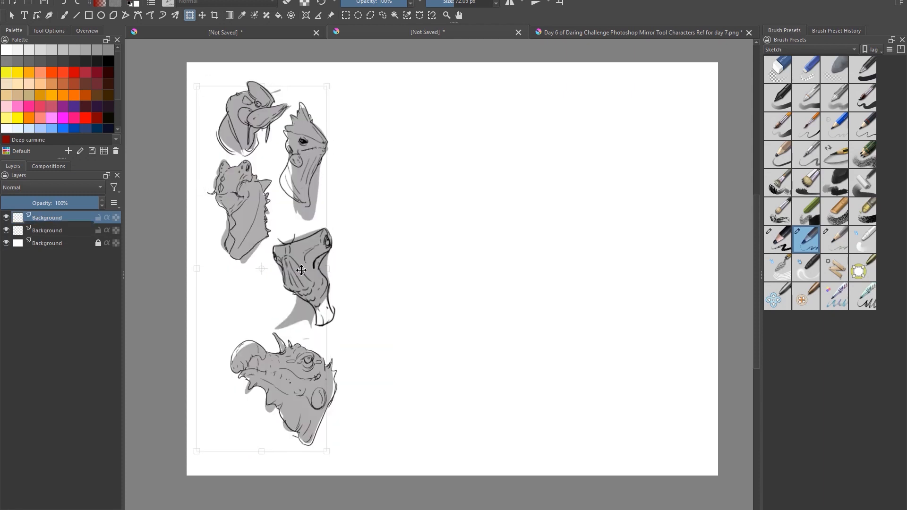
pyautogui.moveTo(313, 263); pyautogui.dragTo(300, 269)
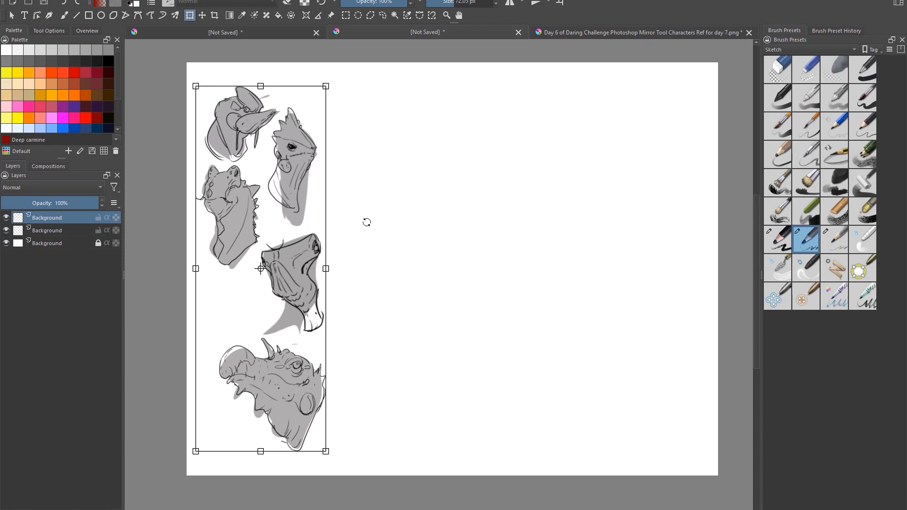
pyautogui.press('Return')
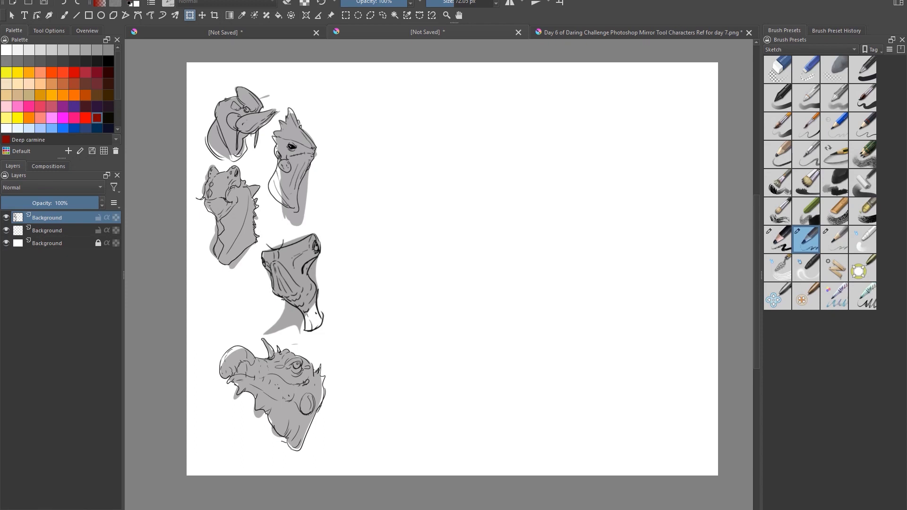
# Add a new paint layer above the pasted heads and activate the freehand brush.
pyautogui.click(7, 509)
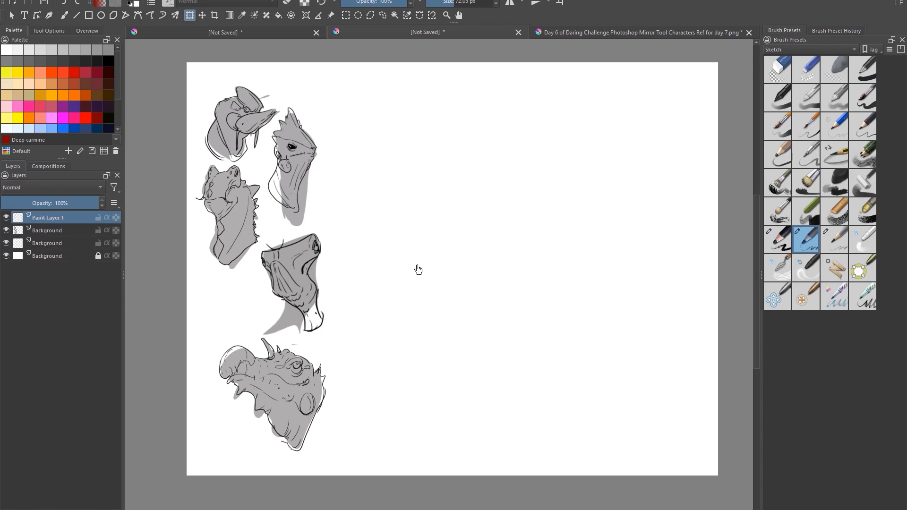
pyautogui.scroll(1, 401, 318)
pyautogui.scroll(-2, 401, 316)
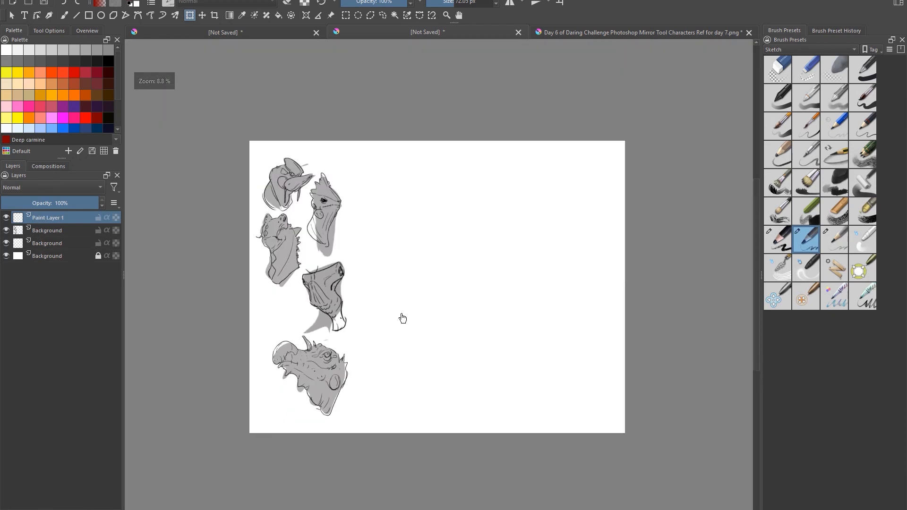
pyautogui.scroll(1, 402, 318)
pyautogui.scroll(1, 463, 281)
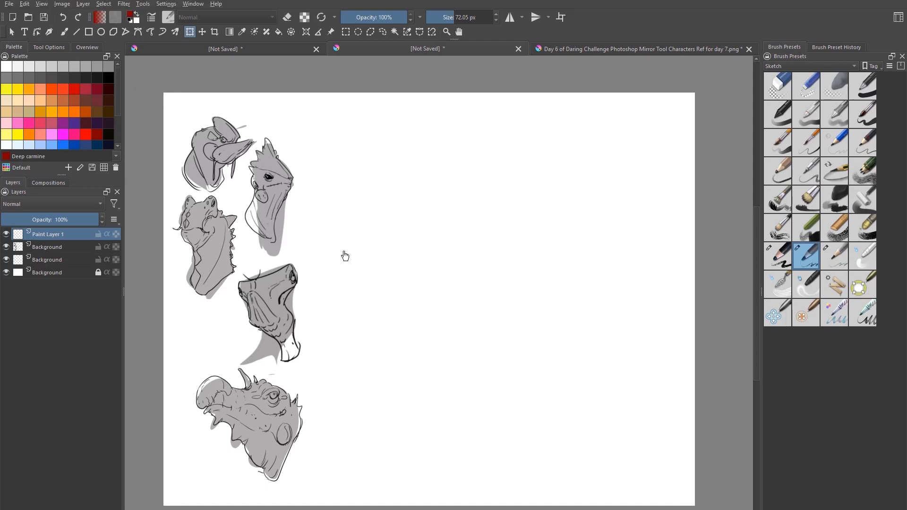
pyautogui.press('b')
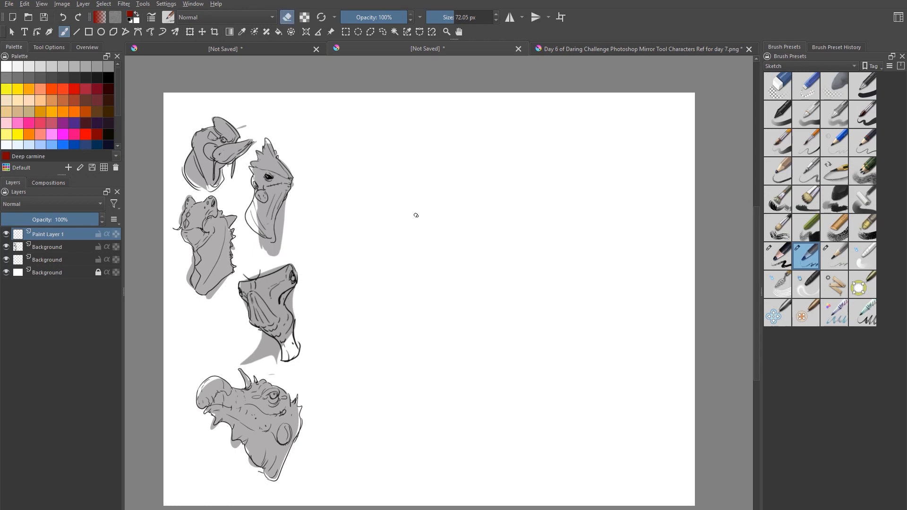
# Turn off eraser mode and merge the empty paint layer into the heads layer below.
pyautogui.press('e')
pyautogui.press('e')
pyautogui.press('e')
pyautogui.press('e')
pyautogui.press('e')
pyautogui.press('e')
pyautogui.press('e')
pyautogui.press('e')
pyautogui.press('e')
pyautogui.press('e')
pyautogui.press('e')
pyautogui.press('e')
pyautogui.hotkey('ctrl', 'e')
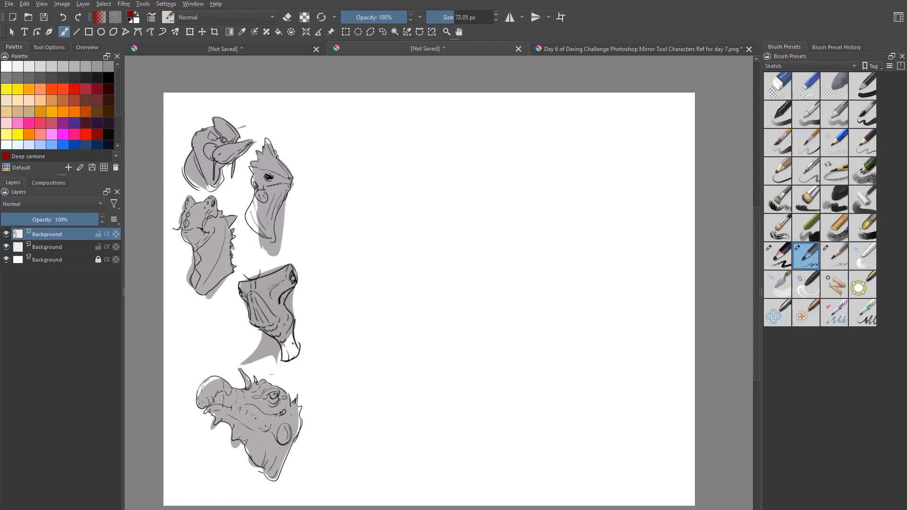
# Add a new paint layer and rough in an oval ribcage, spine, bowl-shaped pelvis and forehead line in deep carmine.
pyautogui.press('Insert')
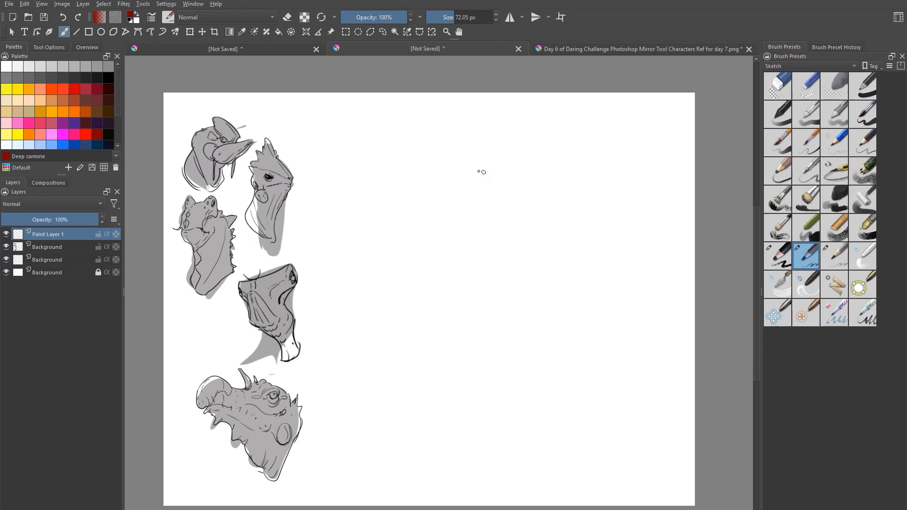
pyautogui.moveTo(469, 163); pyautogui.dragTo(507, 216)
pyautogui.moveTo(448, 216); pyautogui.dragTo(410, 255)
pyautogui.moveTo(449, 211); pyautogui.dragTo(402, 262)
pyautogui.moveTo(385, 229)
pyautogui.mouseDown()
pyautogui.moveTo(462, 227)
pyautogui.moveTo(423, 213)
pyautogui.moveTo(445, 234)
pyautogui.moveTo(389, 276)
pyautogui.moveTo(404, 258)
pyautogui.moveTo(395, 289)
pyautogui.moveTo(418, 332)
pyautogui.moveTo(419, 309)
pyautogui.moveTo(377, 306)
pyautogui.moveTo(421, 308)
pyautogui.moveTo(378, 328)
pyautogui.moveTo(425, 320)
pyautogui.moveTo(410, 332)
pyautogui.mouseUp()
pyautogui.moveTo(402, 214); pyautogui.dragTo(387, 269)
pyautogui.moveTo(391, 228)
pyautogui.mouseDown()
pyautogui.moveTo(429, 263)
pyautogui.moveTo(430, 206)
pyautogui.mouseUp()
pyautogui.moveTo(415, 209)
pyautogui.mouseDown()
pyautogui.moveTo(380, 252)
pyautogui.moveTo(394, 281)
pyautogui.mouseUp()
pyautogui.moveTo(397, 222); pyautogui.dragTo(446, 213)
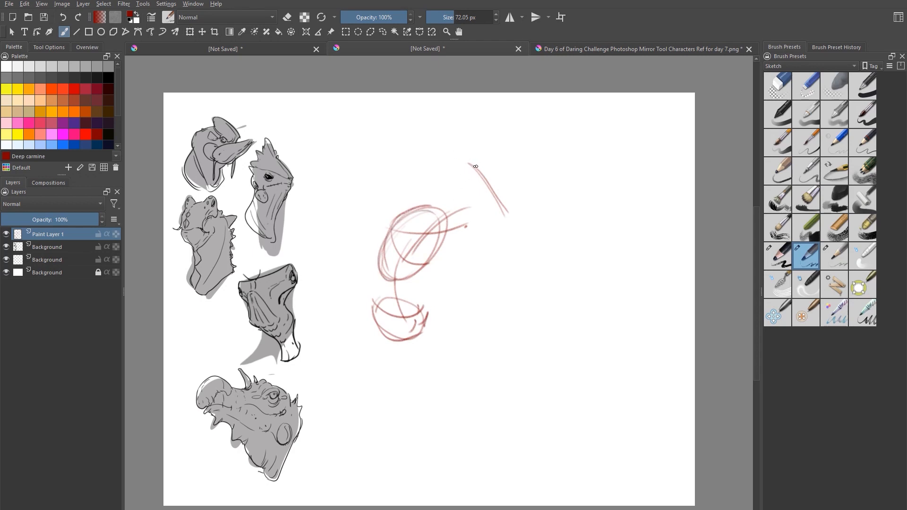
# Sketch the creature's forward-facing head with a jaw line and pointed crest spikes at the back.
pyautogui.moveTo(457, 134)
pyautogui.mouseDown()
pyautogui.moveTo(474, 167)
pyautogui.moveTo(449, 211)
pyautogui.mouseUp()
pyautogui.moveTo(470, 208)
pyautogui.mouseDown()
pyautogui.moveTo(476, 231)
pyautogui.moveTo(453, 227)
pyautogui.moveTo(469, 226)
pyautogui.mouseUp()
pyautogui.moveTo(498, 199); pyautogui.dragTo(506, 227)
pyautogui.moveTo(447, 194); pyautogui.dragTo(452, 181)
pyautogui.moveTo(454, 177)
pyautogui.mouseDown()
pyautogui.moveTo(451, 162)
pyautogui.moveTo(461, 170)
pyautogui.mouseUp()
# Sketch the near arm as an upper arm reaching back from the shoulder and a tapered, hanging forearm.
pyautogui.moveTo(475, 167)
pyautogui.mouseDown()
pyautogui.moveTo(489, 185)
pyautogui.moveTo(374, 227)
pyautogui.moveTo(398, 243)
pyautogui.moveTo(350, 287)
pyautogui.mouseUp()
pyautogui.moveTo(376, 231)
pyautogui.mouseDown()
pyautogui.moveTo(327, 291)
pyautogui.moveTo(352, 285)
pyautogui.mouseUp()
pyautogui.moveTo(323, 342); pyautogui.dragTo(336, 338)
pyautogui.moveTo(352, 283)
pyautogui.mouseDown()
pyautogui.moveTo(354, 305)
pyautogui.moveTo(321, 339)
pyautogui.mouseUp()
pyautogui.moveTo(330, 284); pyautogui.dragTo(323, 339)
pyautogui.moveTo(323, 325)
pyautogui.mouseDown()
pyautogui.moveTo(349, 297)
pyautogui.moveTo(341, 343)
pyautogui.mouseUp()
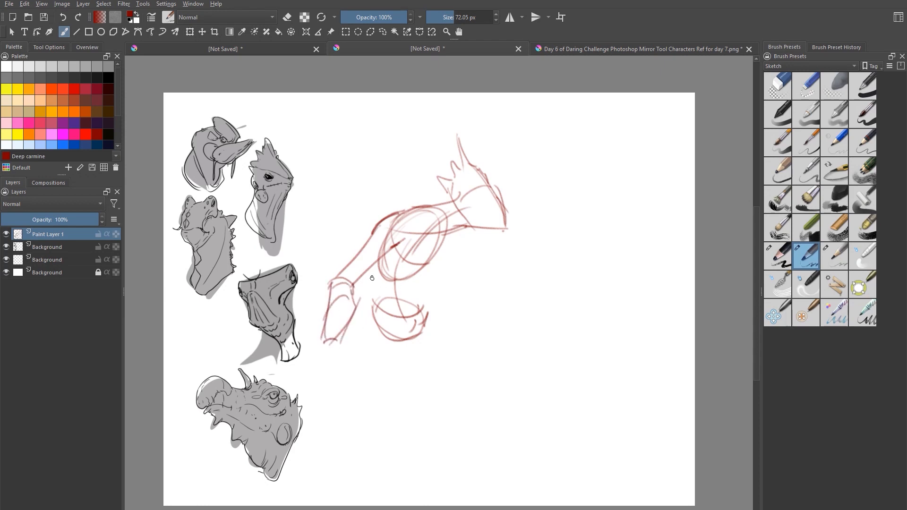
# Connect ribcage and pelvis with waist contours and draw the outer line of the rear thigh.
pyautogui.moveTo(379, 265); pyautogui.dragTo(375, 336)
pyautogui.moveTo(373, 303); pyautogui.dragTo(390, 334)
pyautogui.moveTo(455, 231)
pyautogui.mouseDown()
pyautogui.moveTo(425, 275)
pyautogui.moveTo(451, 235)
pyautogui.moveTo(425, 280)
pyautogui.moveTo(416, 333)
pyautogui.mouseUp()
pyautogui.moveTo(368, 312); pyautogui.dragTo(344, 416)
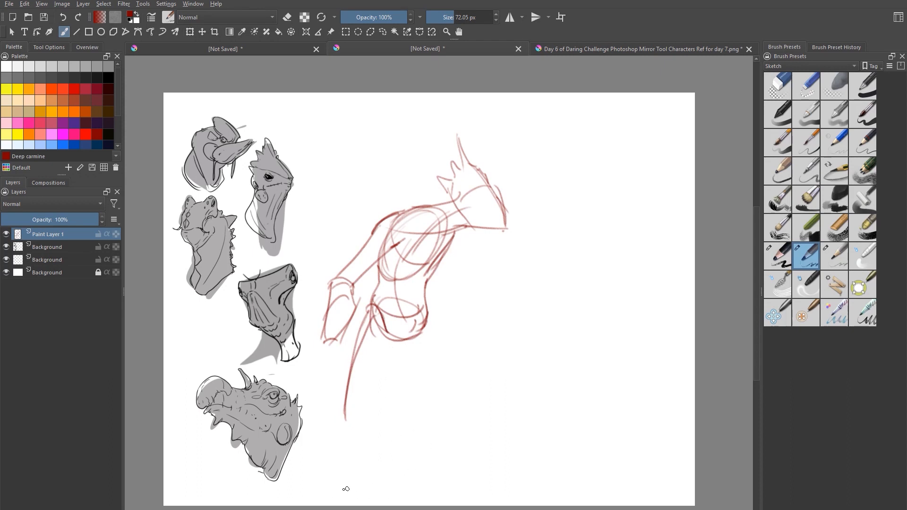
# Draw two crossing ground guide lines and sketch the bent front leg above them, with cross-contours on the thigh.
pyautogui.moveTo(315, 488); pyautogui.dragTo(585, 451)
pyautogui.moveTo(360, 449); pyautogui.dragTo(519, 496)
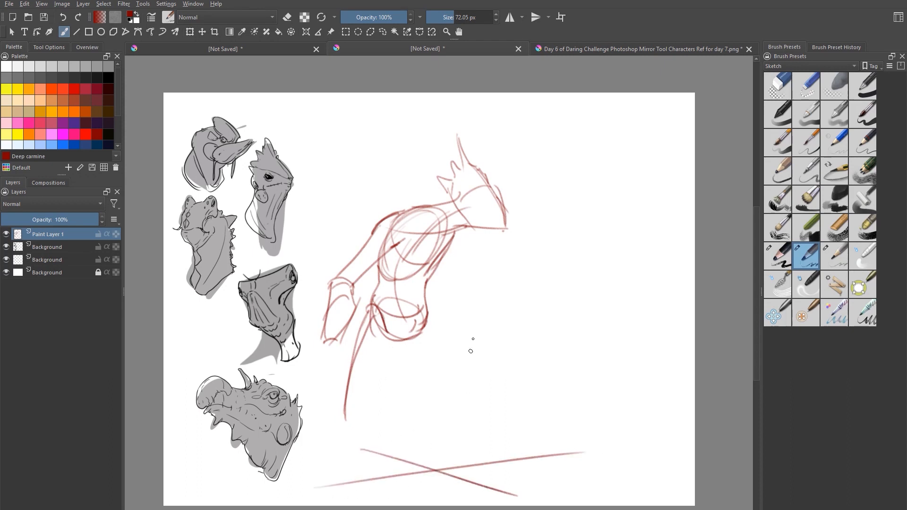
pyautogui.moveTo(428, 314); pyautogui.dragTo(479, 376)
pyautogui.moveTo(409, 341); pyautogui.dragTo(469, 395)
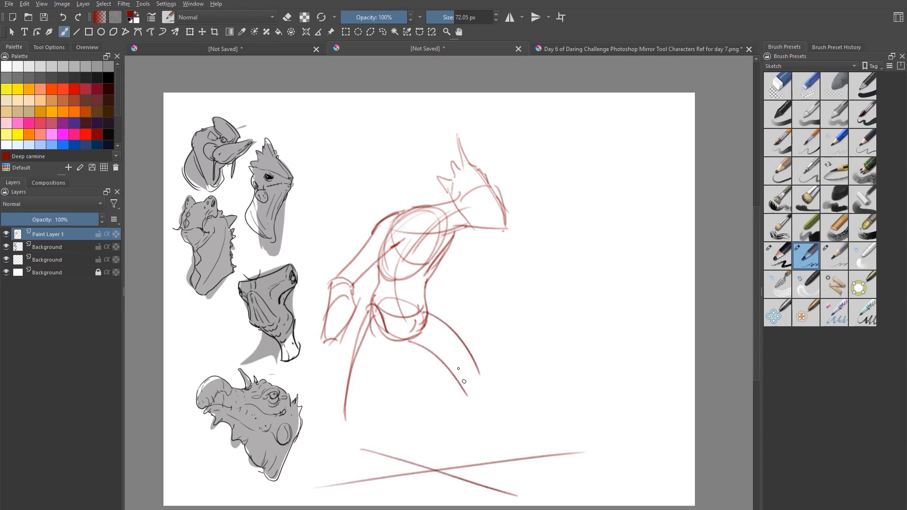
pyautogui.moveTo(427, 316)
pyautogui.mouseDown()
pyautogui.moveTo(483, 404)
pyautogui.moveTo(440, 428)
pyautogui.mouseUp()
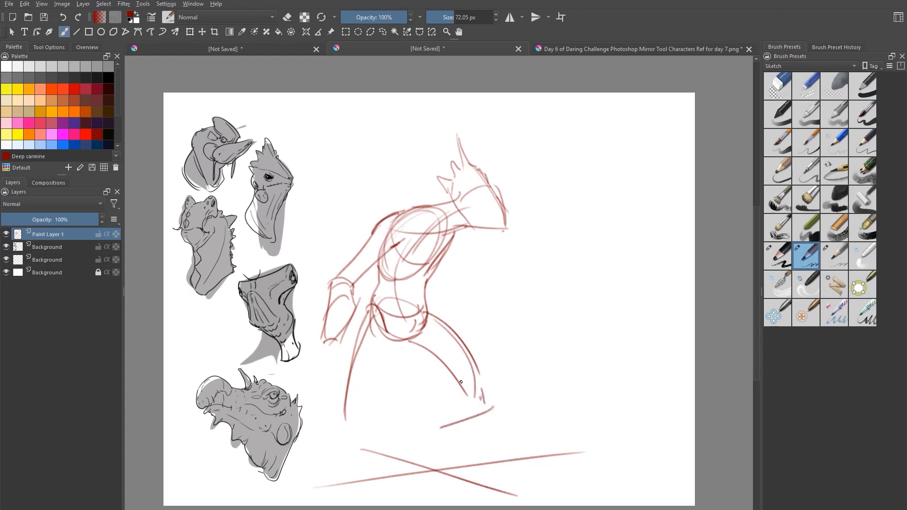
pyautogui.moveTo(461, 381)
pyautogui.mouseDown()
pyautogui.moveTo(467, 402)
pyautogui.moveTo(455, 406)
pyautogui.mouseUp()
pyautogui.moveTo(473, 397); pyautogui.dragTo(433, 417)
pyautogui.moveTo(436, 415)
pyautogui.mouseDown()
pyautogui.moveTo(427, 427)
pyautogui.moveTo(461, 465)
pyautogui.mouseUp()
pyautogui.moveTo(426, 431)
pyautogui.mouseDown()
pyautogui.moveTo(449, 475)
pyautogui.moveTo(434, 425)
pyautogui.mouseUp()
pyautogui.moveTo(441, 336); pyautogui.dragTo(435, 360)
pyautogui.moveTo(456, 343); pyautogui.dragTo(447, 365)
# Draw the crotch and the inner contour of the rear thigh below the pelvis.
pyautogui.moveTo(427, 328); pyautogui.dragTo(347, 390)
pyautogui.moveTo(392, 338); pyautogui.dragTo(357, 409)
pyautogui.moveTo(392, 350)
pyautogui.mouseDown()
pyautogui.moveTo(415, 334)
pyautogui.moveTo(389, 353)
pyautogui.mouseUp()
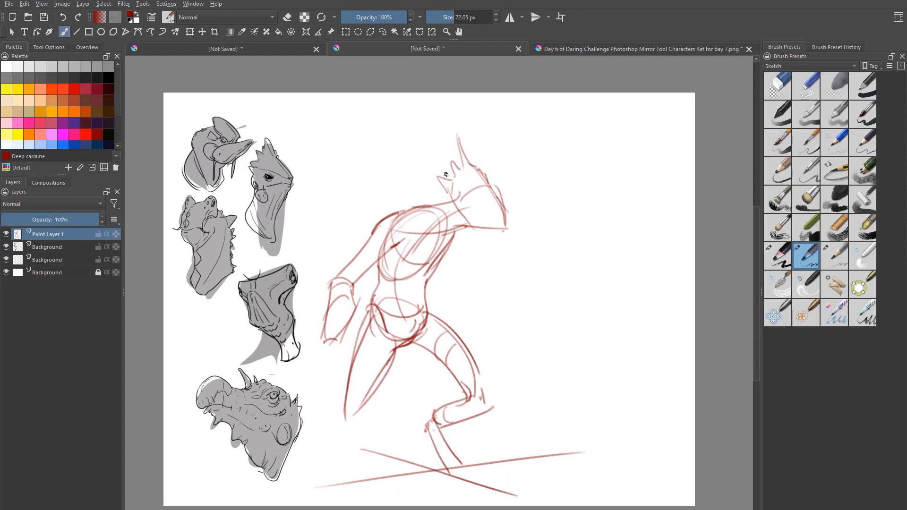
# Sketch a raised shoulder line from the neck into the near arm and mark the chest muscles.
pyautogui.moveTo(440, 169)
pyautogui.mouseDown()
pyautogui.moveTo(452, 202)
pyautogui.moveTo(381, 209)
pyautogui.moveTo(365, 242)
pyautogui.mouseUp()
pyautogui.moveTo(387, 208); pyautogui.dragTo(344, 271)
pyautogui.moveTo(403, 236)
pyautogui.mouseDown()
pyautogui.moveTo(438, 250)
pyautogui.moveTo(405, 260)
pyautogui.moveTo(434, 264)
pyautogui.mouseUp()
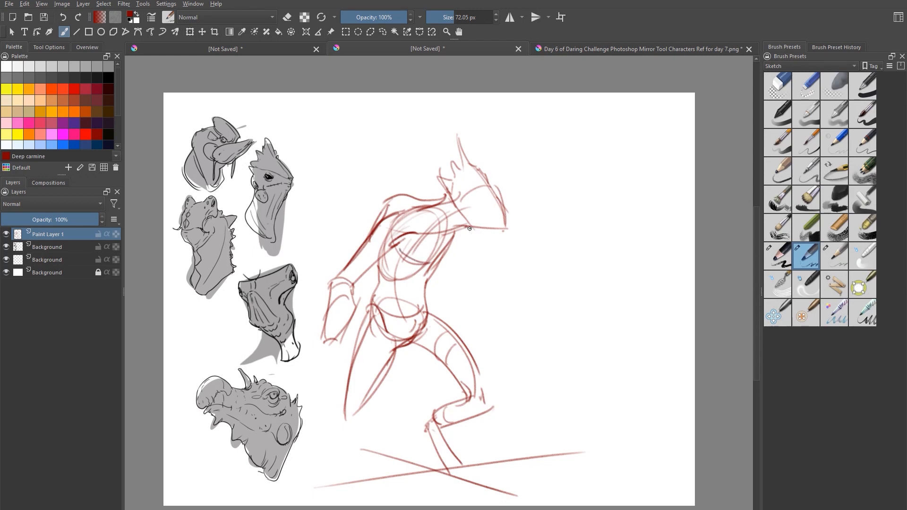
# Sketch the far upper arm extending forward and downward, and reinforce both side contours of the torso.
pyautogui.moveTo(469, 229); pyautogui.dragTo(519, 268)
pyautogui.moveTo(456, 246); pyautogui.dragTo(505, 283)
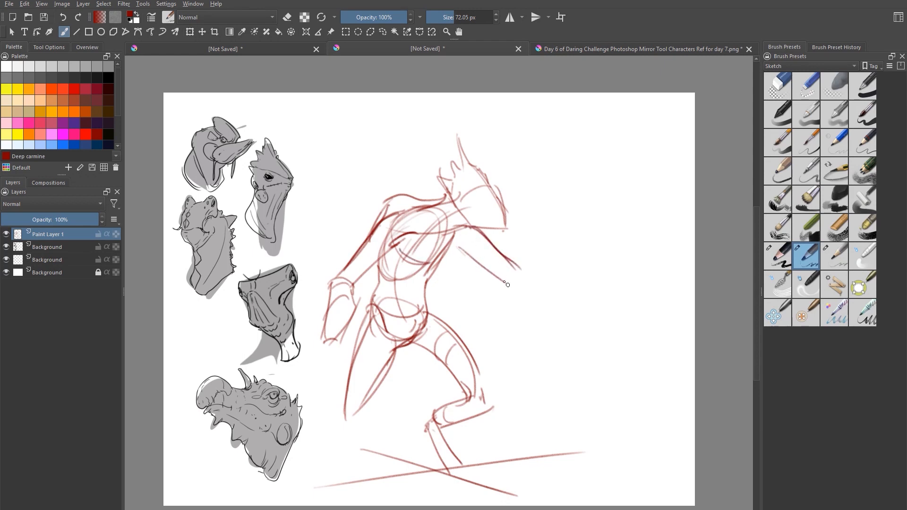
pyautogui.moveTo(460, 246); pyautogui.dragTo(448, 241)
pyautogui.moveTo(456, 242)
pyautogui.mouseDown()
pyautogui.moveTo(431, 270)
pyautogui.moveTo(428, 261)
pyautogui.mouseUp()
pyautogui.moveTo(431, 262); pyautogui.dragTo(417, 335)
pyautogui.moveTo(384, 259); pyautogui.dragTo(386, 292)
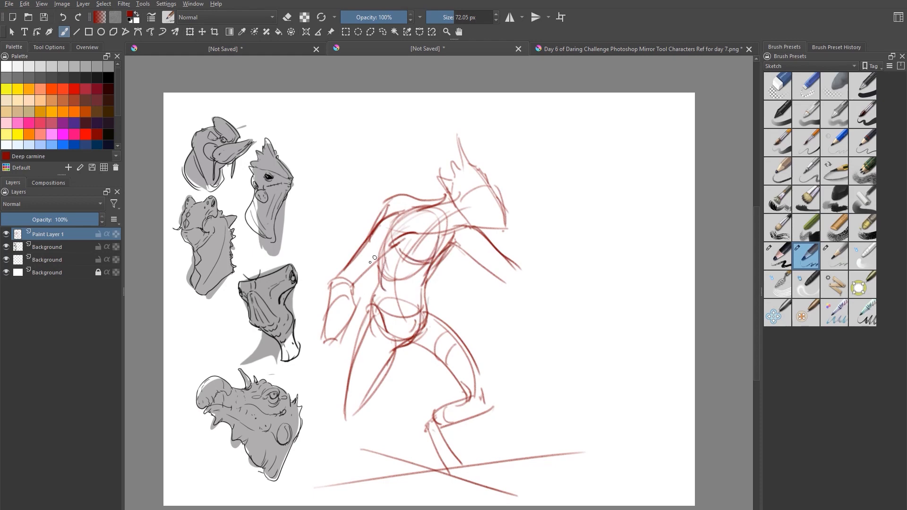
# Add cross-contours along the near arm and sketch its hand with curved claws.
pyautogui.moveTo(388, 243)
pyautogui.mouseDown()
pyautogui.moveTo(350, 285)
pyautogui.moveTo(384, 257)
pyautogui.mouseUp()
pyautogui.moveTo(326, 321); pyautogui.dragTo(342, 316)
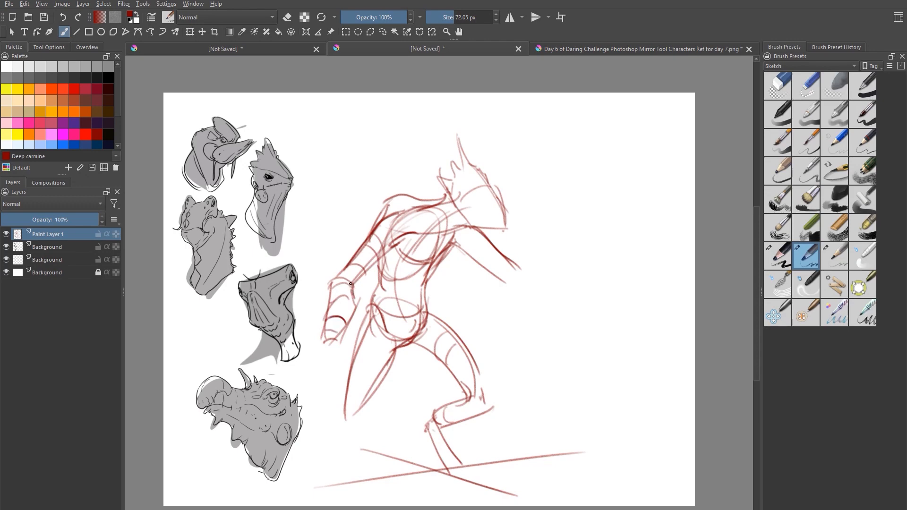
pyautogui.moveTo(350, 284)
pyautogui.mouseDown()
pyautogui.moveTo(338, 340)
pyautogui.moveTo(325, 337)
pyautogui.moveTo(314, 349)
pyautogui.moveTo(304, 383)
pyautogui.moveTo(332, 378)
pyautogui.mouseUp()
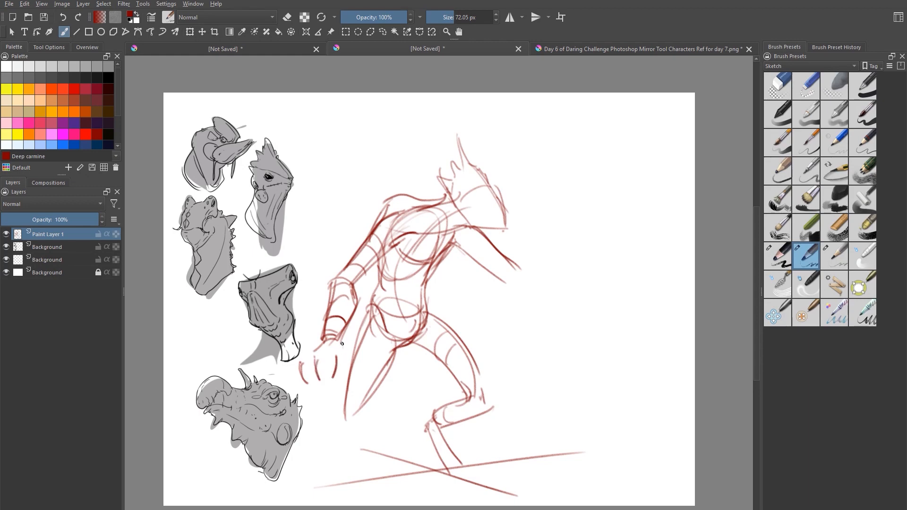
pyautogui.moveTo(341, 344)
pyautogui.mouseDown()
pyautogui.moveTo(357, 368)
pyautogui.moveTo(350, 379)
pyautogui.moveTo(327, 360)
pyautogui.moveTo(332, 379)
pyautogui.moveTo(319, 382)
pyautogui.moveTo(309, 358)
pyautogui.moveTo(303, 385)
pyautogui.mouseUp()
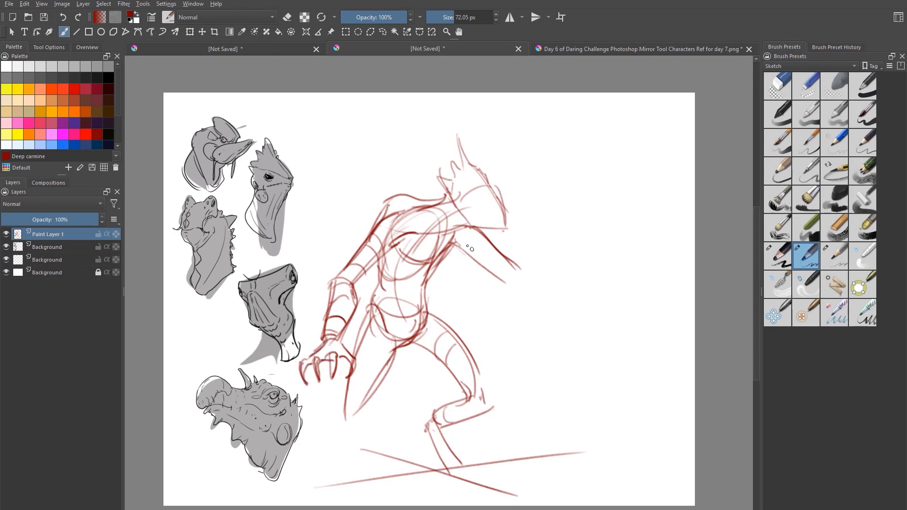
# Strengthen the lines under the jaw and far arm and add a curved brow and snout guide on the head.
pyautogui.moveTo(458, 245); pyautogui.dragTo(485, 274)
pyautogui.moveTo(470, 203)
pyautogui.mouseDown()
pyautogui.moveTo(496, 209)
pyautogui.moveTo(494, 193)
pyautogui.mouseUp()
pyautogui.moveTo(497, 227)
pyautogui.mouseDown()
pyautogui.moveTo(434, 249)
pyautogui.moveTo(497, 231)
pyautogui.mouseUp()
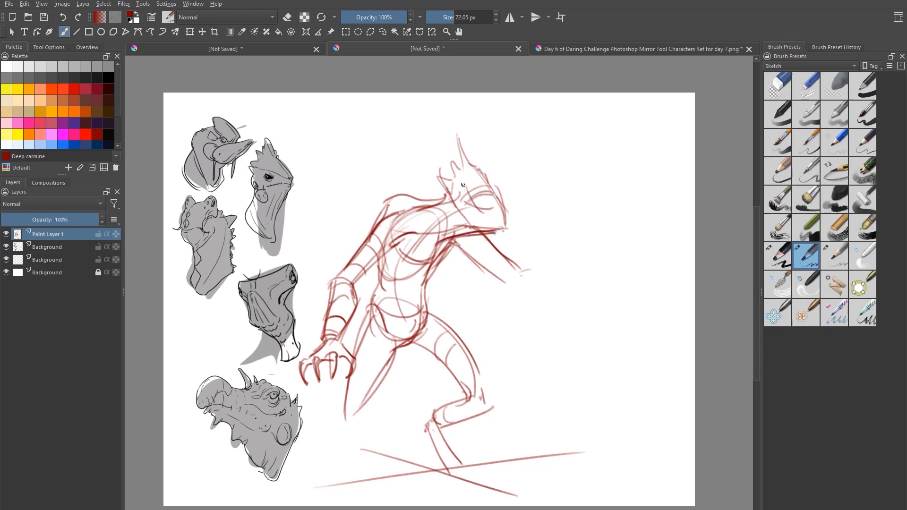
# Outline the head with a freehand selection, transform it to sit higher above the shoulders, and deselect it.
pyautogui.click(74, 89)
pyautogui.click(382, 32)
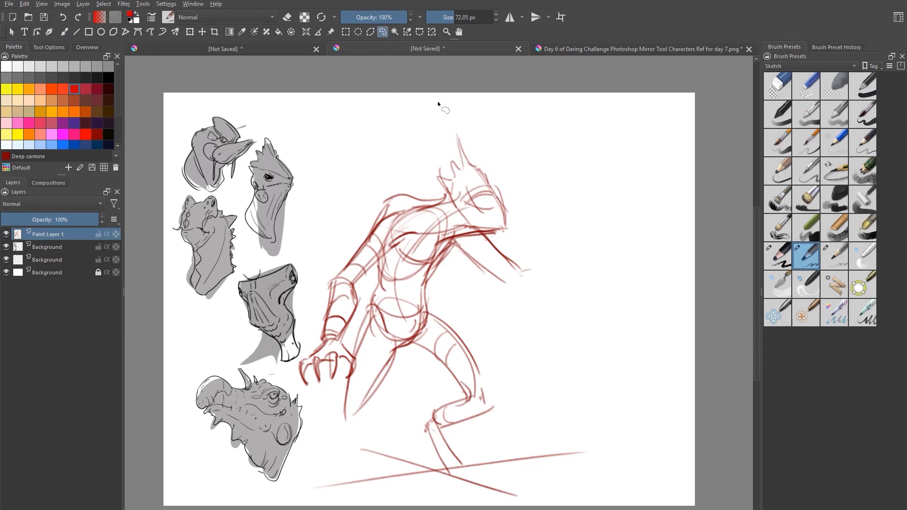
pyautogui.moveTo(440, 147)
pyautogui.mouseDown()
pyautogui.moveTo(446, 243)
pyautogui.moveTo(468, 239)
pyautogui.moveTo(526, 162)
pyautogui.moveTo(432, 149)
pyautogui.mouseUp()
pyautogui.hotkey('ctrl', 't')
pyautogui.moveTo(550, 237); pyautogui.dragTo(562, 230)
pyautogui.moveTo(526, 228)
pyautogui.mouseDown()
pyautogui.moveTo(513, 217)
pyautogui.moveTo(524, 213)
pyautogui.moveTo(531, 227)
pyautogui.mouseUp()
pyautogui.moveTo(518, 191); pyautogui.dragTo(537, 226)
pyautogui.moveTo(515, 218)
pyautogui.mouseDown()
pyautogui.moveTo(490, 226)
pyautogui.moveTo(539, 206)
pyautogui.mouseUp()
pyautogui.moveTo(511, 193)
pyautogui.mouseDown()
pyautogui.moveTo(518, 203)
pyautogui.moveTo(508, 204)
pyautogui.mouseUp()
pyautogui.press('Return')
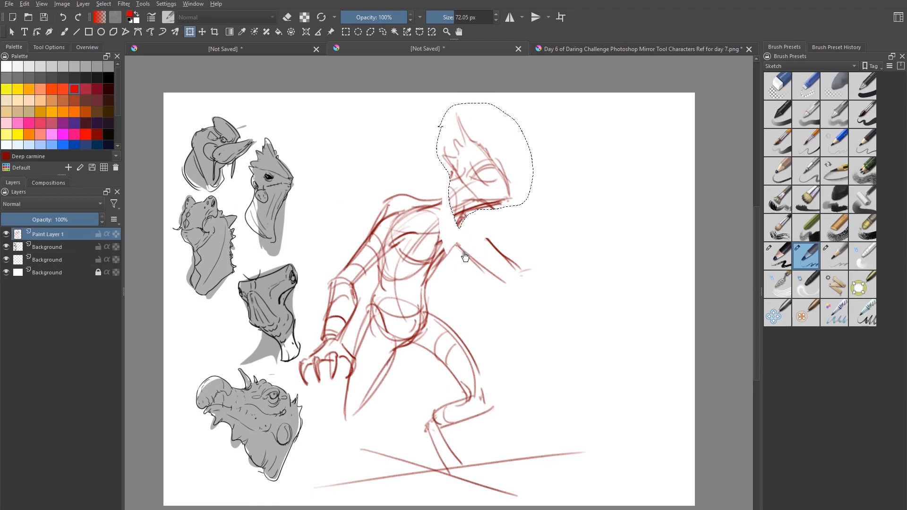
pyautogui.press('d')
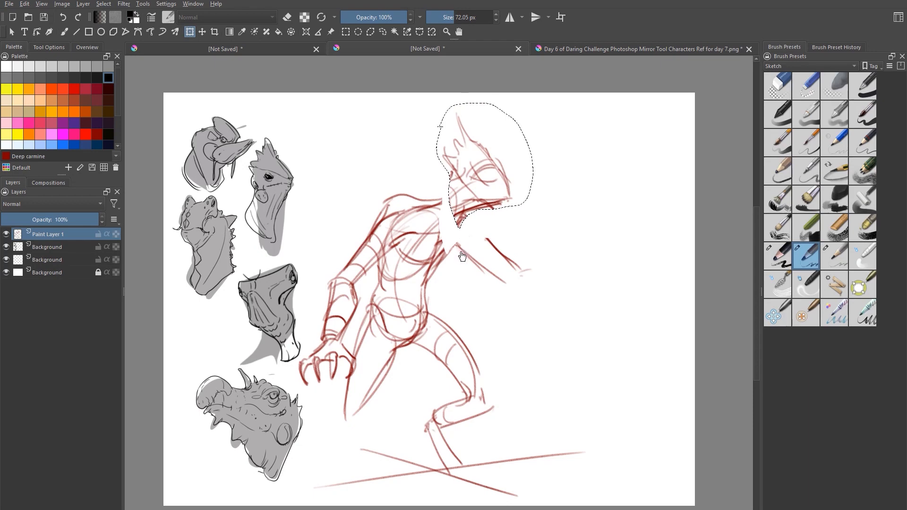
pyautogui.hotkey('ctrl', 'shift', 'a')
# Return to the freehand brush in deep carmine and undo the black stroke beneath the neck.
pyautogui.press('b')
pyautogui.moveTo(465, 213); pyautogui.dragTo(441, 264)
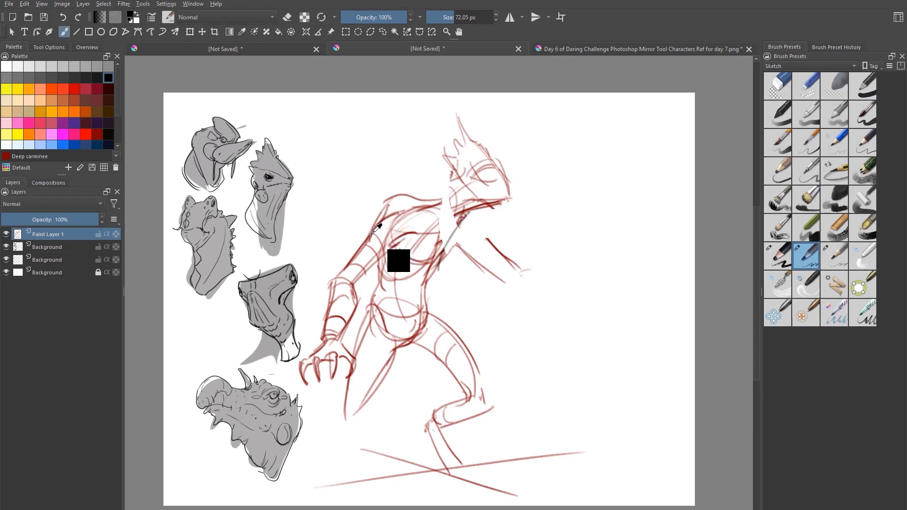
pyautogui.keyDown('ctrl'); pyautogui.click(374, 230); pyautogui.keyUp('ctrl')
pyautogui.click(96, 134)
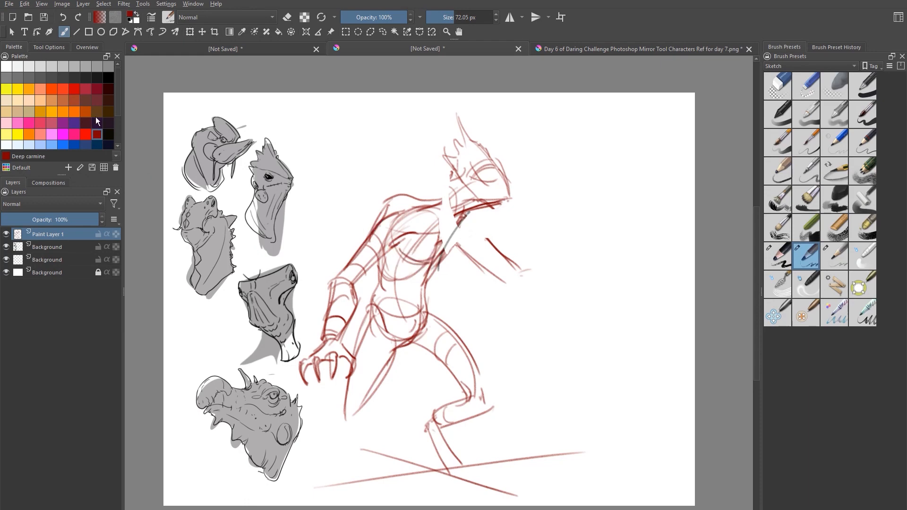
pyautogui.hotkey('ctrl', 'z')
# Redraw the neck and collar lines connecting the raised head to the torso and far shoulder.
pyautogui.moveTo(409, 207); pyautogui.dragTo(455, 226)
pyautogui.moveTo(464, 234)
pyautogui.mouseDown()
pyautogui.moveTo(482, 217)
pyautogui.moveTo(474, 221)
pyautogui.moveTo(489, 236)
pyautogui.moveTo(440, 259)
pyautogui.mouseUp()
pyautogui.moveTo(451, 176)
pyautogui.mouseDown()
pyautogui.moveTo(439, 200)
pyautogui.moveTo(445, 188)
pyautogui.moveTo(416, 211)
pyautogui.mouseUp()
pyautogui.moveTo(452, 172)
pyautogui.mouseDown()
pyautogui.moveTo(439, 202)
pyautogui.moveTo(416, 215)
pyautogui.mouseUp()
# Refine the head's back spikes, tall crest, snout and jaw with darker outlines.
pyautogui.moveTo(445, 172); pyautogui.dragTo(451, 171)
pyautogui.moveTo(445, 158); pyautogui.dragTo(455, 157)
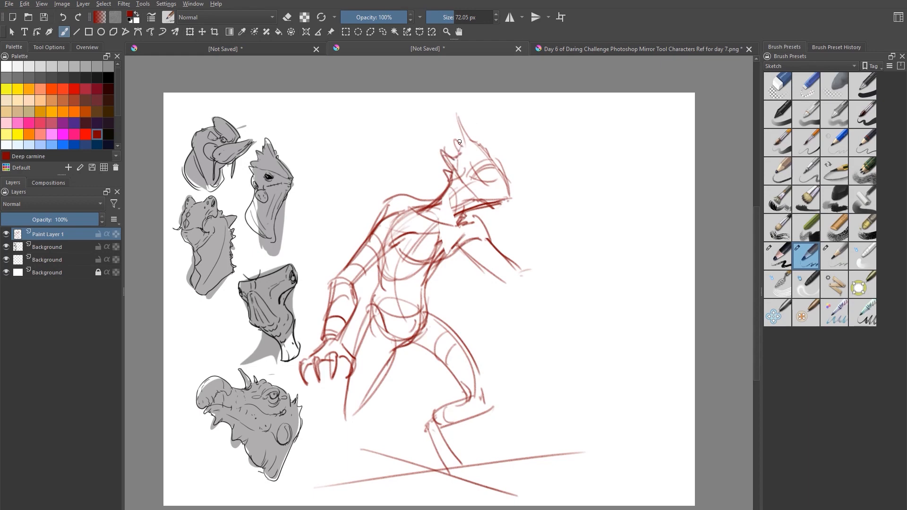
pyautogui.moveTo(460, 140)
pyautogui.mouseDown()
pyautogui.moveTo(470, 124)
pyautogui.moveTo(507, 182)
pyautogui.moveTo(489, 185)
pyautogui.moveTo(508, 180)
pyautogui.moveTo(500, 182)
pyautogui.moveTo(510, 183)
pyautogui.moveTo(505, 196)
pyautogui.moveTo(510, 184)
pyautogui.moveTo(462, 227)
pyautogui.mouseUp()
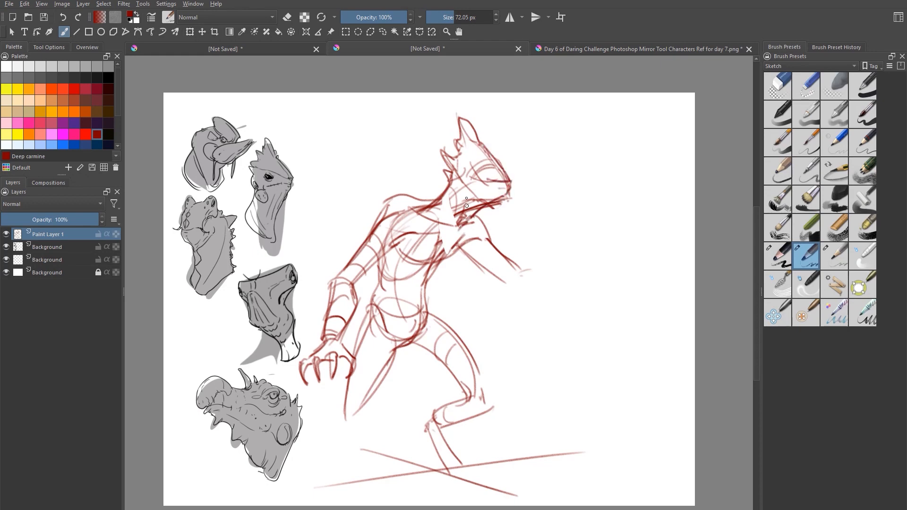
# Draw the eye, darken the torso's front contour, and close the rear thigh with a rounded knee.
pyautogui.moveTo(456, 156)
pyautogui.mouseDown()
pyautogui.moveTo(505, 184)
pyautogui.moveTo(439, 250)
pyautogui.moveTo(426, 315)
pyautogui.mouseUp()
pyautogui.moveTo(416, 342)
pyautogui.mouseDown()
pyautogui.moveTo(456, 375)
pyautogui.moveTo(362, 400)
pyautogui.moveTo(346, 395)
pyautogui.mouseUp()
pyautogui.moveTo(359, 341); pyautogui.dragTo(344, 417)
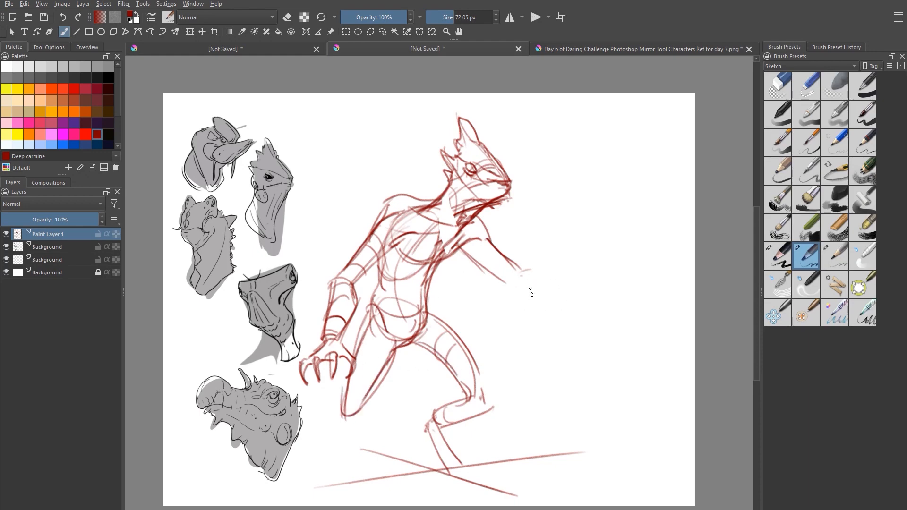
# Sketch the reaching arm's forearm line, elbow and upper-arm contour bands, and darken the torso's front contour.
pyautogui.moveTo(514, 272)
pyautogui.mouseDown()
pyautogui.moveTo(515, 295)
pyautogui.moveTo(539, 271)
pyautogui.moveTo(521, 268)
pyautogui.moveTo(610, 237)
pyautogui.mouseUp()
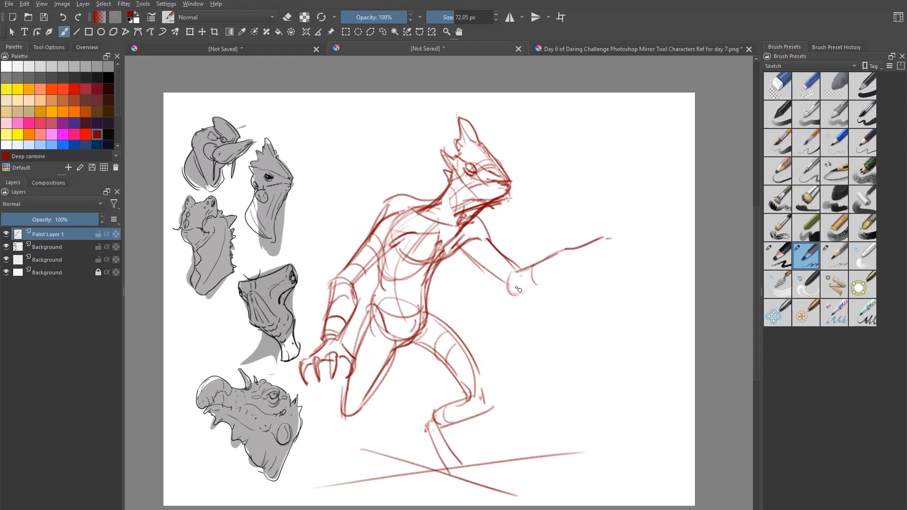
pyautogui.moveTo(460, 250); pyautogui.dragTo(514, 294)
pyautogui.moveTo(503, 256)
pyautogui.mouseDown()
pyautogui.moveTo(498, 276)
pyautogui.moveTo(497, 252)
pyautogui.moveTo(484, 269)
pyautogui.moveTo(479, 247)
pyautogui.mouseUp()
pyautogui.moveTo(484, 244)
pyautogui.mouseDown()
pyautogui.moveTo(437, 276)
pyautogui.moveTo(429, 325)
pyautogui.moveTo(399, 351)
pyautogui.mouseUp()
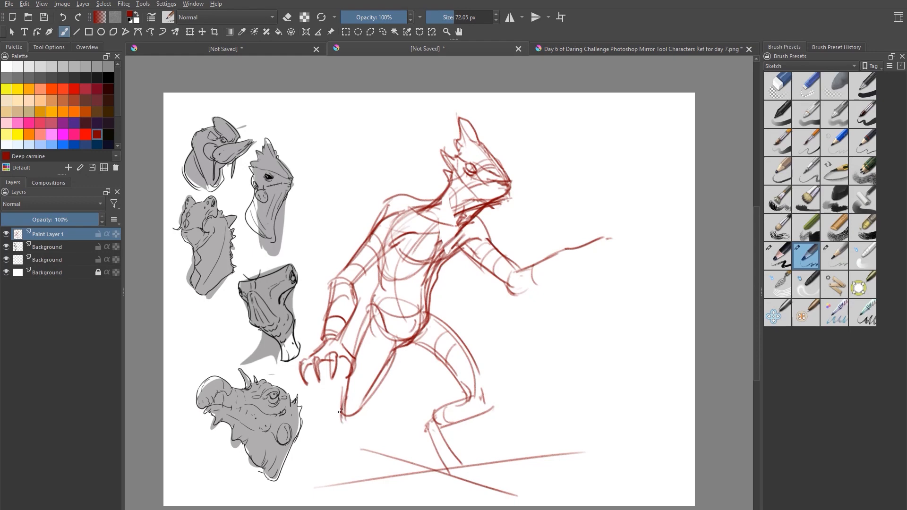
# Draw the rear shin and foot, and complete the front leg's shin and clawed foot on the ground line.
pyautogui.moveTo(345, 396)
pyautogui.mouseDown()
pyautogui.moveTo(329, 426)
pyautogui.moveTo(358, 412)
pyautogui.moveTo(341, 410)
pyautogui.moveTo(347, 397)
pyautogui.moveTo(339, 403)
pyautogui.moveTo(318, 430)
pyautogui.moveTo(329, 418)
pyautogui.moveTo(328, 442)
pyautogui.mouseUp()
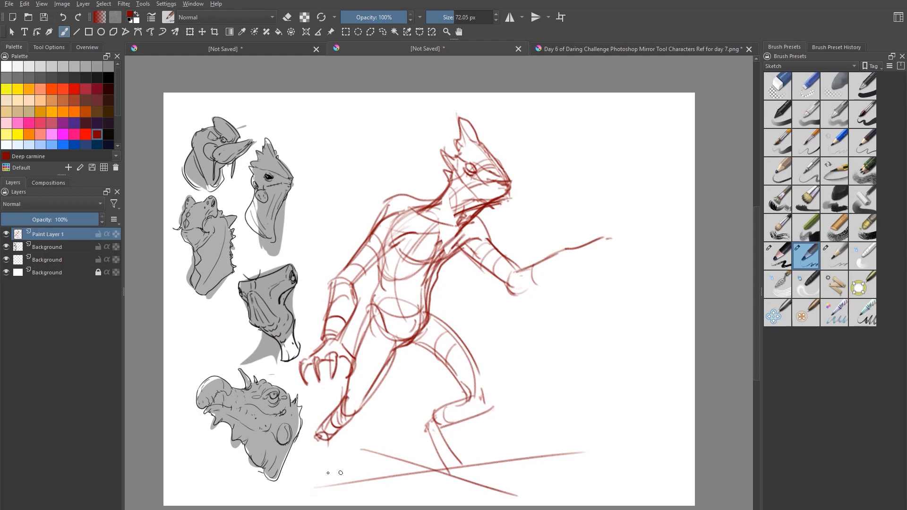
pyautogui.moveTo(314, 420)
pyautogui.mouseDown()
pyautogui.moveTo(310, 466)
pyautogui.moveTo(329, 431)
pyautogui.moveTo(315, 467)
pyautogui.moveTo(309, 432)
pyautogui.moveTo(298, 487)
pyautogui.moveTo(307, 471)
pyautogui.moveTo(303, 492)
pyautogui.moveTo(340, 488)
pyautogui.moveTo(317, 492)
pyautogui.mouseUp()
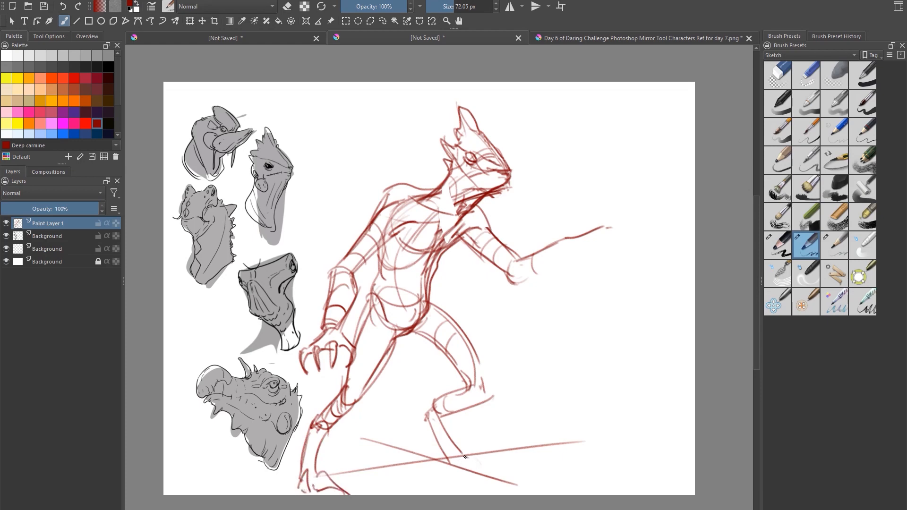
pyautogui.moveTo(465, 456)
pyautogui.mouseDown()
pyautogui.moveTo(496, 451)
pyautogui.moveTo(511, 473)
pyautogui.moveTo(442, 459)
pyautogui.moveTo(488, 472)
pyautogui.moveTo(473, 462)
pyautogui.moveTo(482, 464)
pyautogui.moveTo(490, 476)
pyautogui.moveTo(477, 471)
pyautogui.moveTo(509, 474)
pyautogui.mouseUp()
pyautogui.moveTo(438, 443); pyautogui.dragTo(429, 426)
pyautogui.moveTo(443, 461); pyautogui.dragTo(427, 423)
pyautogui.moveTo(427, 430)
pyautogui.mouseDown()
pyautogui.moveTo(431, 402)
pyautogui.moveTo(451, 400)
pyautogui.mouseUp()
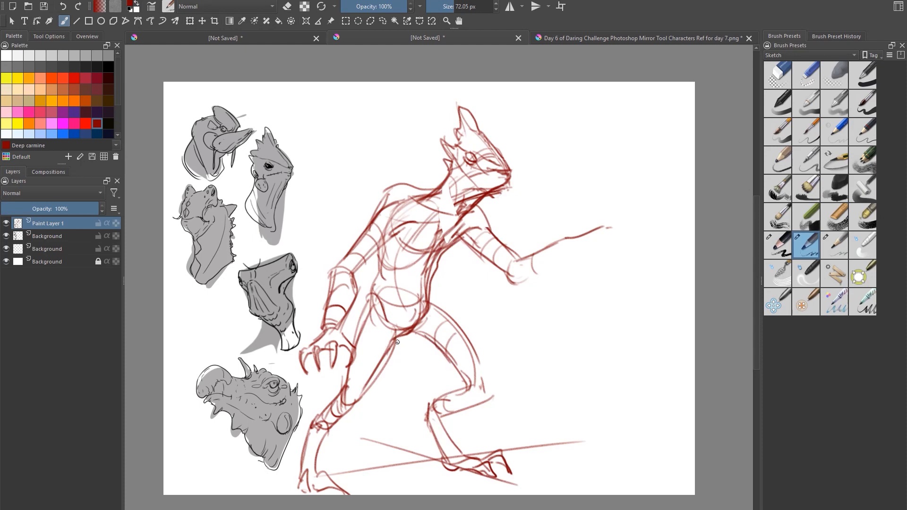
# Sketch a faint guide line between the two knees and strengthen the near shoulder and upper-back line.
pyautogui.moveTo(397, 342)
pyautogui.mouseDown()
pyautogui.moveTo(443, 348)
pyautogui.moveTo(466, 389)
pyautogui.mouseUp()
pyautogui.moveTo(352, 407); pyautogui.dragTo(478, 391)
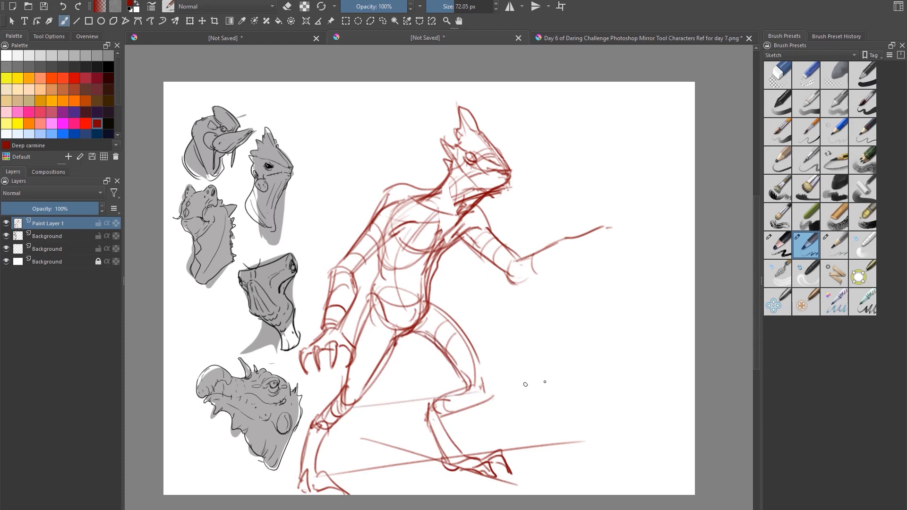
pyautogui.moveTo(354, 281)
pyautogui.mouseDown()
pyautogui.moveTo(397, 185)
pyautogui.moveTo(418, 192)
pyautogui.mouseUp()
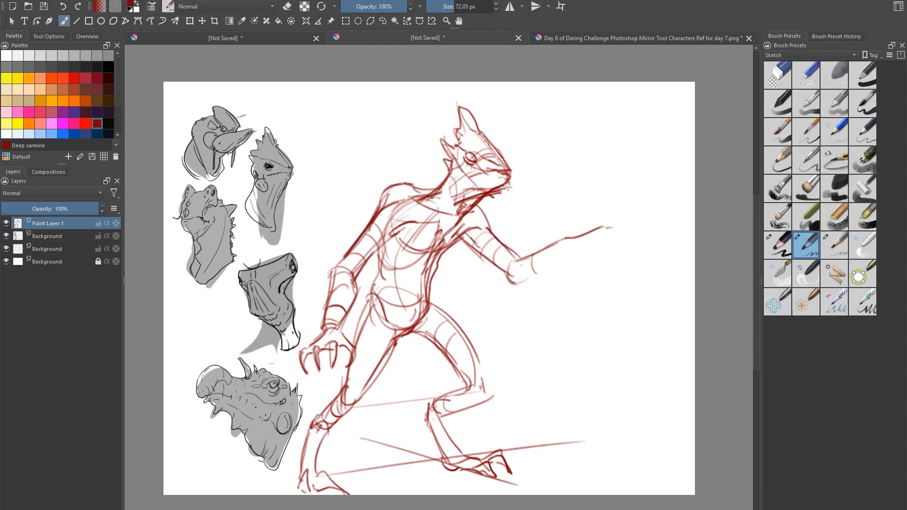
# Clean up the near shoulder with eraser and brush, and darken the contours of the far shoulder and torso front.
pyautogui.press('e')
pyautogui.press(']')
pyautogui.press(']')
pyautogui.press(']')
pyautogui.press(']')
pyautogui.press(']')
pyautogui.press(']')
pyautogui.press(']')
pyautogui.press(']')
pyautogui.press(']')
pyautogui.press(']')
pyautogui.press(']')
pyautogui.moveTo(409, 185)
pyautogui.mouseDown()
pyautogui.moveTo(380, 190)
pyautogui.moveTo(419, 184)
pyautogui.moveTo(372, 204)
pyautogui.moveTo(424, 182)
pyautogui.moveTo(379, 199)
pyautogui.moveTo(425, 194)
pyautogui.moveTo(375, 213)
pyautogui.moveTo(396, 188)
pyautogui.moveTo(381, 206)
pyautogui.moveTo(405, 191)
pyautogui.mouseUp()
pyautogui.press('e')
pyautogui.moveTo(378, 208)
pyautogui.mouseDown()
pyautogui.moveTo(439, 190)
pyautogui.moveTo(448, 172)
pyautogui.moveTo(391, 198)
pyautogui.mouseUp()
pyautogui.press('e')
pyautogui.moveTo(482, 199)
pyautogui.mouseDown()
pyautogui.moveTo(508, 185)
pyautogui.moveTo(499, 197)
pyautogui.moveTo(496, 176)
pyautogui.moveTo(466, 216)
pyautogui.moveTo(485, 197)
pyautogui.moveTo(435, 273)
pyautogui.moveTo(424, 321)
pyautogui.mouseUp()
pyautogui.press('e')
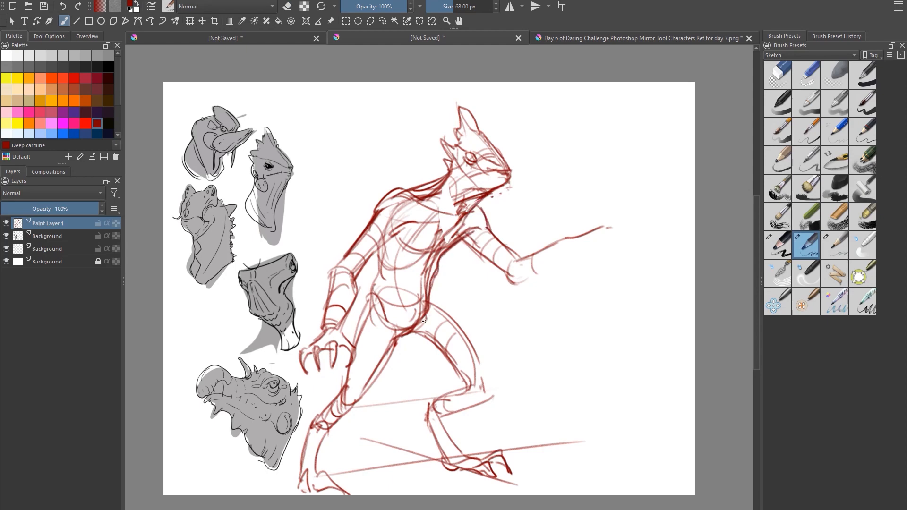
# Add contour bands to the rear leg and strengthen the outlines of both legs, the front knee and the clawed feet.
pyautogui.moveTo(360, 329)
pyautogui.mouseDown()
pyautogui.moveTo(387, 352)
pyautogui.moveTo(373, 352)
pyautogui.mouseUp()
pyautogui.moveTo(382, 312); pyautogui.dragTo(358, 392)
pyautogui.moveTo(413, 328); pyautogui.dragTo(463, 374)
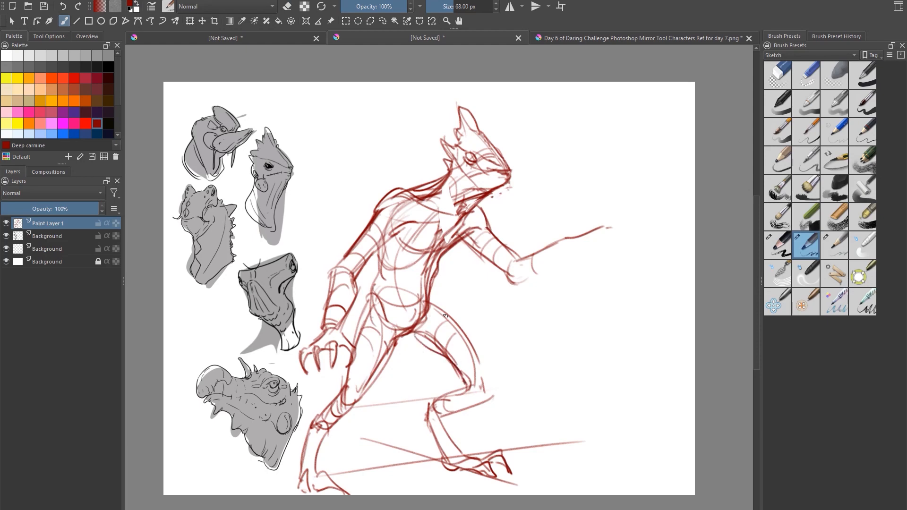
pyautogui.moveTo(445, 316)
pyautogui.mouseDown()
pyautogui.moveTo(487, 378)
pyautogui.moveTo(490, 399)
pyautogui.moveTo(425, 420)
pyautogui.moveTo(445, 450)
pyautogui.mouseUp()
pyautogui.moveTo(442, 413)
pyautogui.mouseDown()
pyautogui.moveTo(462, 454)
pyautogui.moveTo(461, 444)
pyautogui.mouseUp()
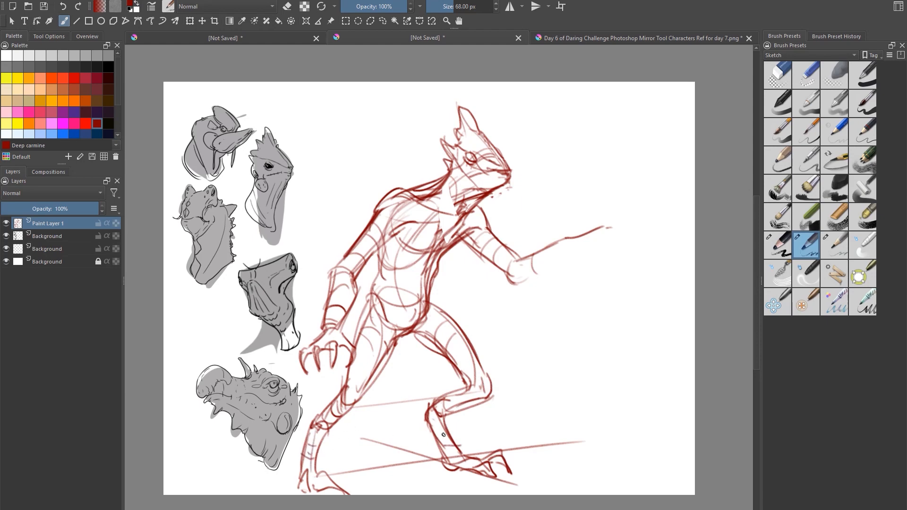
pyautogui.moveTo(430, 415)
pyautogui.mouseDown()
pyautogui.moveTo(449, 471)
pyautogui.moveTo(478, 463)
pyautogui.moveTo(493, 479)
pyautogui.moveTo(484, 466)
pyautogui.moveTo(503, 463)
pyautogui.moveTo(517, 474)
pyautogui.mouseUp()
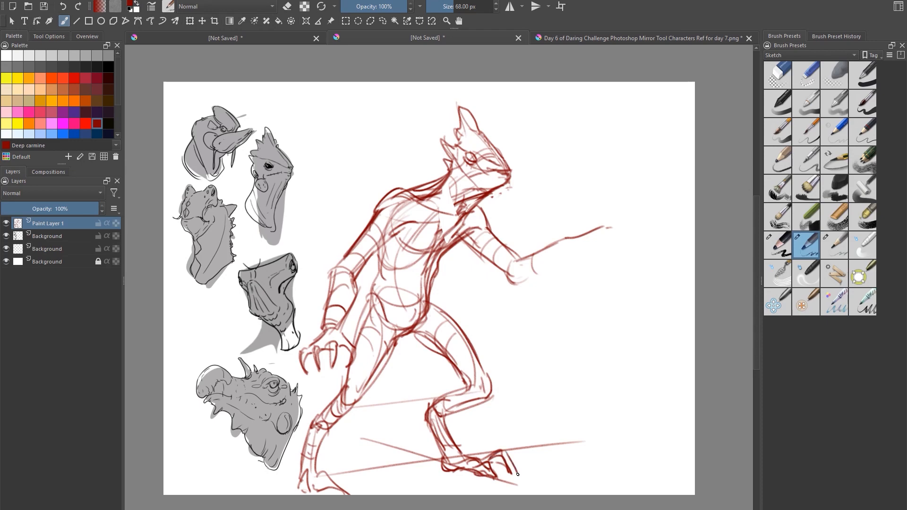
pyautogui.moveTo(312, 485); pyautogui.dragTo(324, 473)
# Move the figure away from the head references, scale it down slightly, and reposition it within the blank canvas area.
pyautogui.press('t')
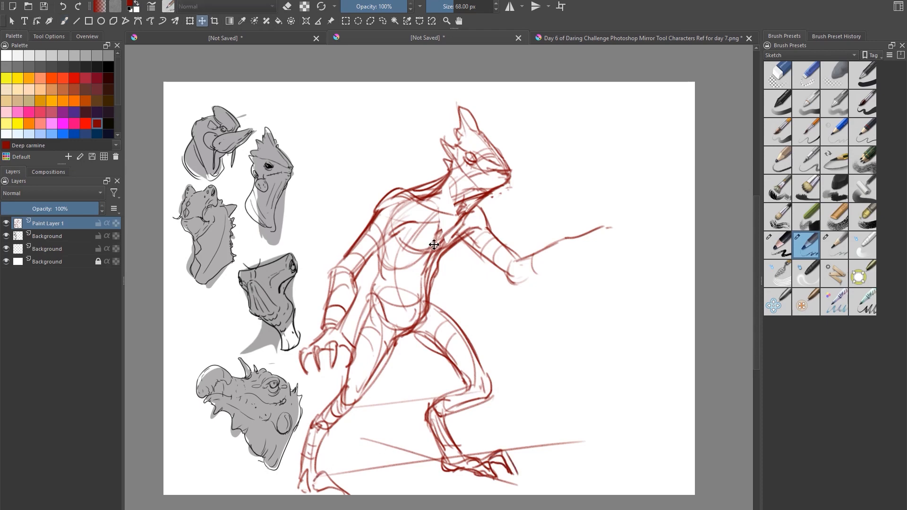
pyautogui.moveTo(431, 256)
pyautogui.mouseDown()
pyautogui.moveTo(451, 225)
pyautogui.moveTo(441, 243)
pyautogui.mouseUp()
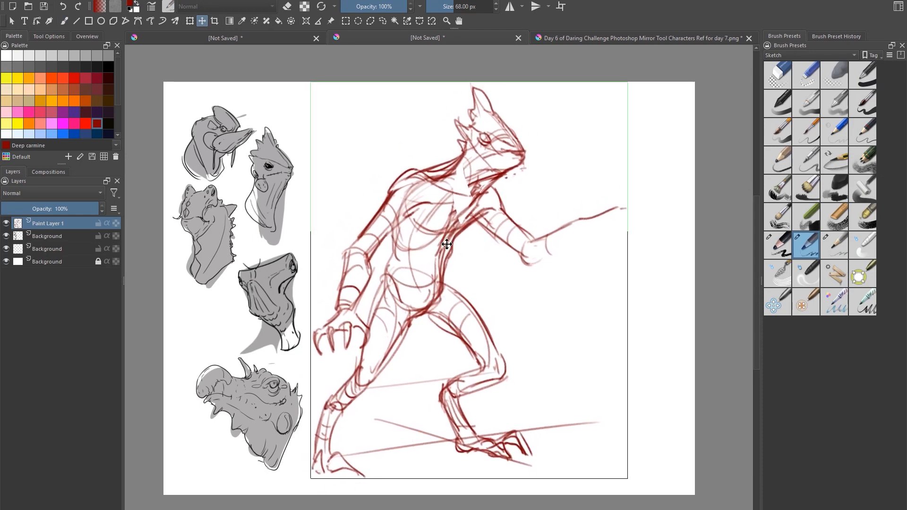
pyautogui.hotkey('ctrl', 't')
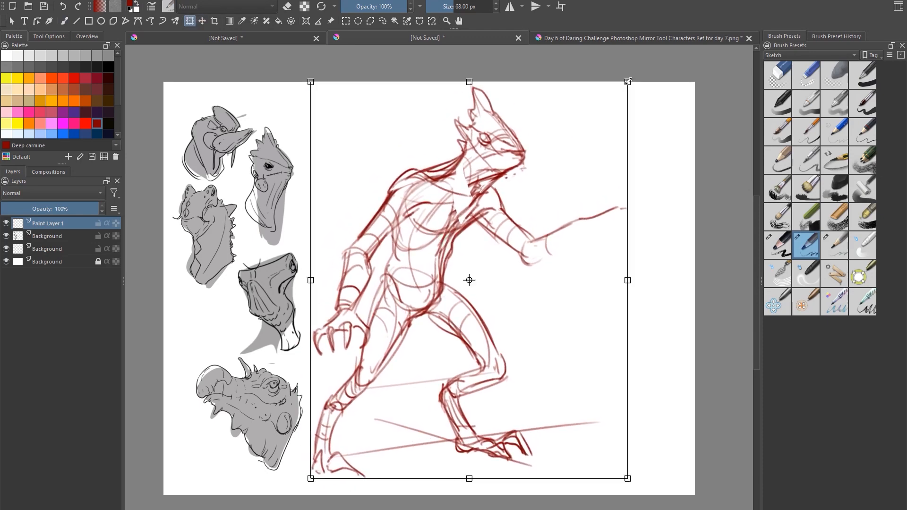
pyautogui.moveTo(627, 81); pyautogui.dragTo(601, 114)
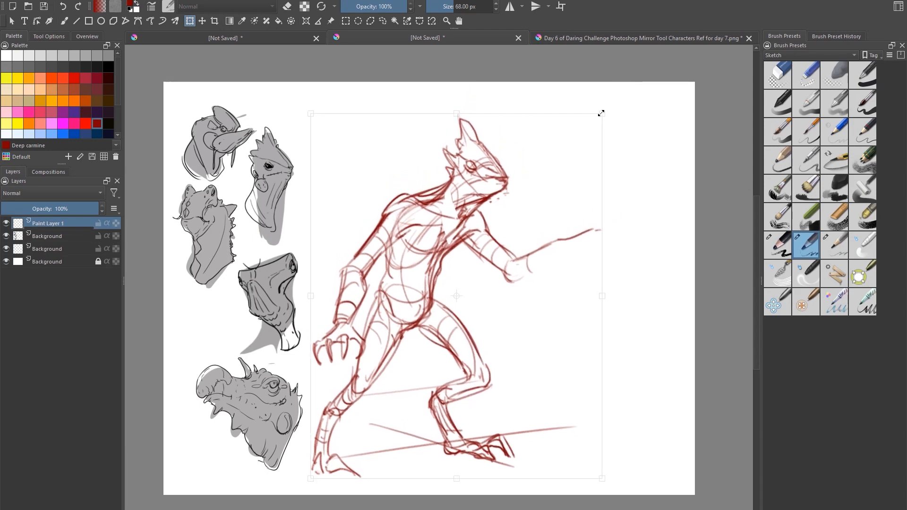
pyautogui.moveTo(552, 166)
pyautogui.mouseDown()
pyautogui.moveTo(585, 148)
pyautogui.moveTo(571, 167)
pyautogui.mouseUp()
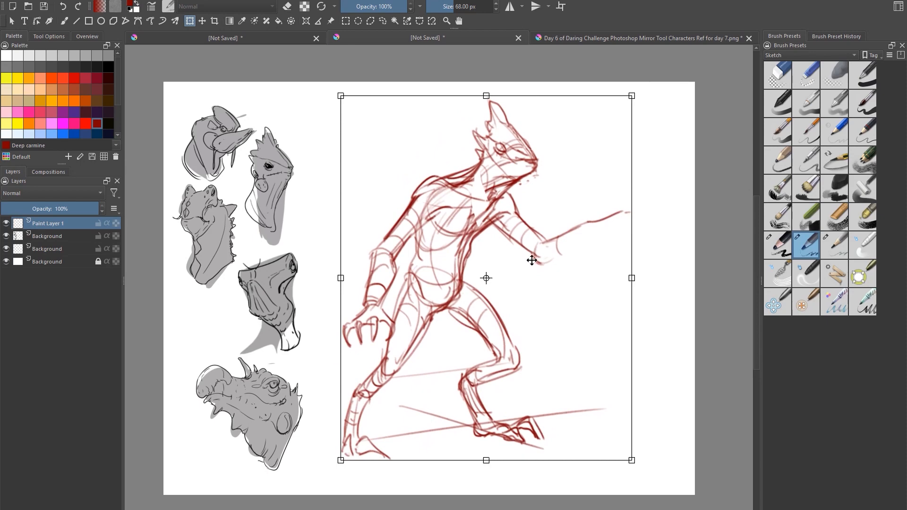
pyautogui.press('Return')
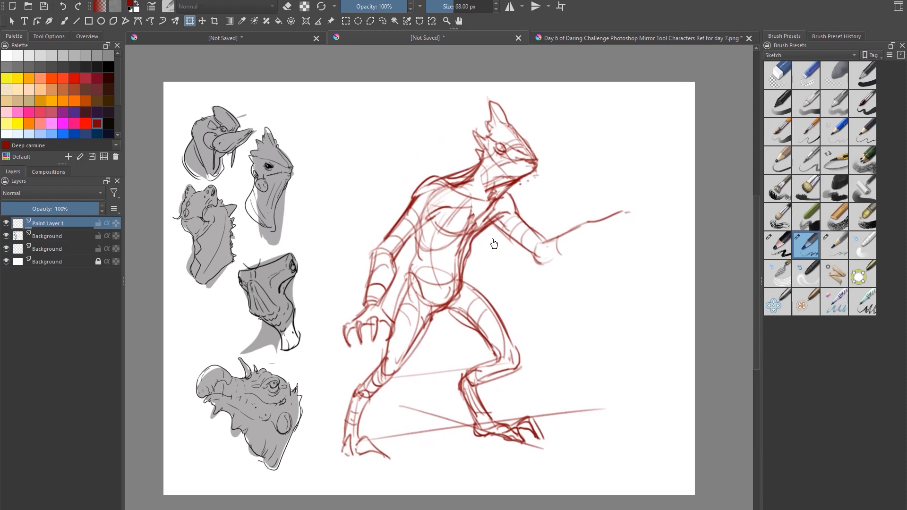
# Darken the lowered arm's wrist line with the freehand brush and draw a clawed hand at the end of the reaching arm.
pyautogui.press('b')
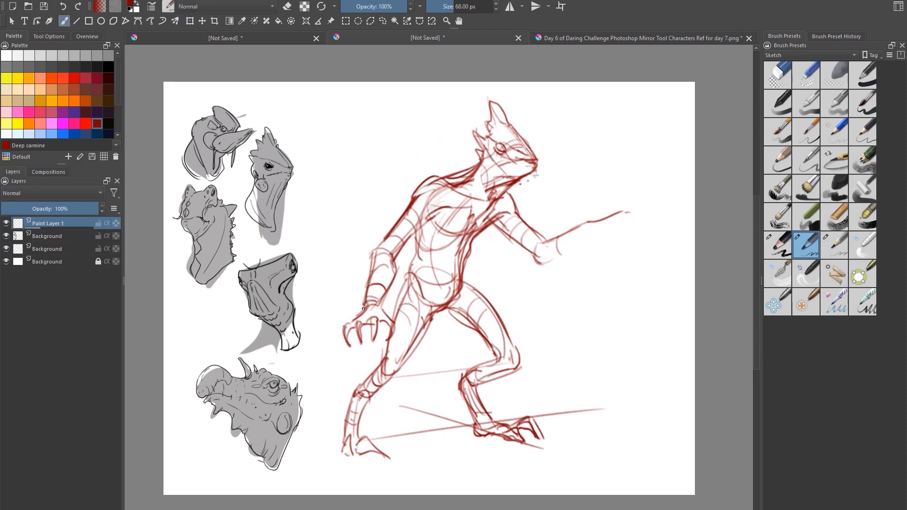
pyautogui.moveTo(371, 282); pyautogui.dragTo(347, 339)
pyautogui.moveTo(564, 235)
pyautogui.mouseDown()
pyautogui.moveTo(633, 209)
pyautogui.moveTo(660, 234)
pyautogui.moveTo(609, 231)
pyautogui.moveTo(662, 246)
pyautogui.moveTo(650, 254)
pyautogui.mouseUp()
pyautogui.moveTo(648, 248); pyautogui.dragTo(648, 230)
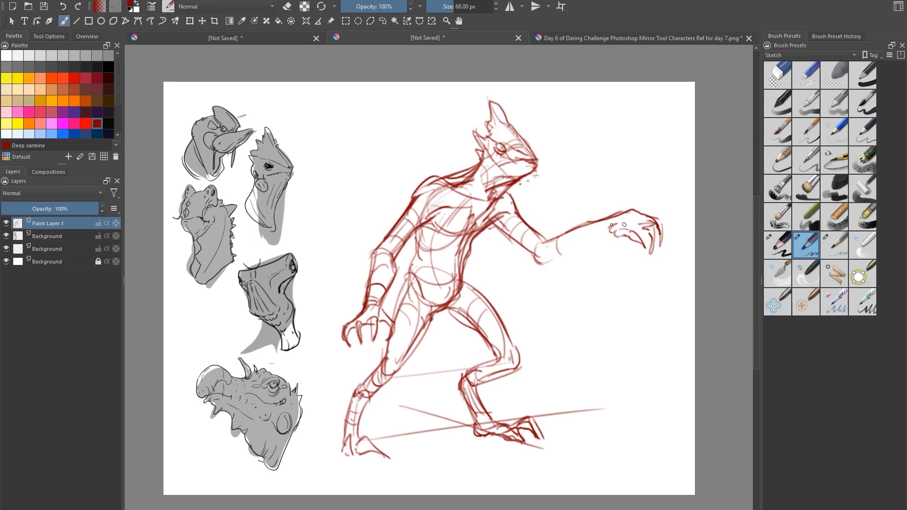
# Erase the fingers of the lowered hand with an enlarged eraser.
pyautogui.press('e')
pyautogui.press(']')
pyautogui.press(']')
pyautogui.press(']')
pyautogui.press(']')
pyautogui.press(']')
pyautogui.press(']')
pyautogui.press(']')
pyautogui.press(']')
pyautogui.press(']')
pyautogui.press(']')
pyautogui.press(']')
pyautogui.press(']')
pyautogui.press(']')
pyautogui.press(']')
pyautogui.press(']')
pyautogui.press(']')
pyautogui.press(']')
pyautogui.press(']')
pyautogui.press(']')
pyautogui.press(']')
pyautogui.moveTo(356, 330)
pyautogui.mouseDown()
pyautogui.moveTo(372, 335)
pyautogui.moveTo(373, 319)
pyautogui.moveTo(373, 328)
pyautogui.mouseUp()
pyautogui.press(']')
# Reduce the brush to 73 px and redraw the lowered hand with longer, curved claws.
pyautogui.press('[')
pyautogui.press('[')
pyautogui.press('[')
pyautogui.press('[')
pyautogui.press('[')
pyautogui.press('[')
pyautogui.press('[')
pyautogui.press('[')
pyautogui.press('[')
pyautogui.press('[')
pyautogui.press('[')
pyautogui.press('[')
pyautogui.press('[')
pyautogui.press('[')
pyautogui.press('[')
pyautogui.press('[')
pyautogui.press('[')
pyautogui.press('[')
pyautogui.press('[')
pyautogui.press('[')
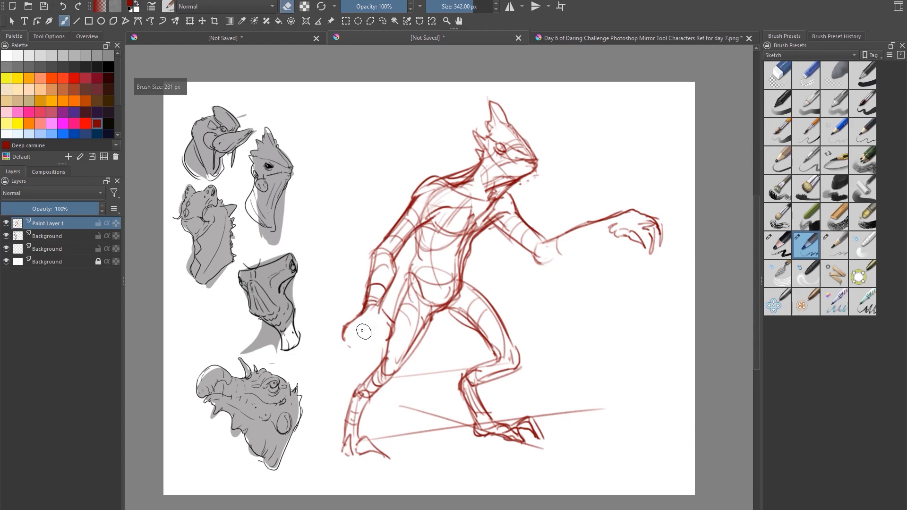
pyautogui.press('e')
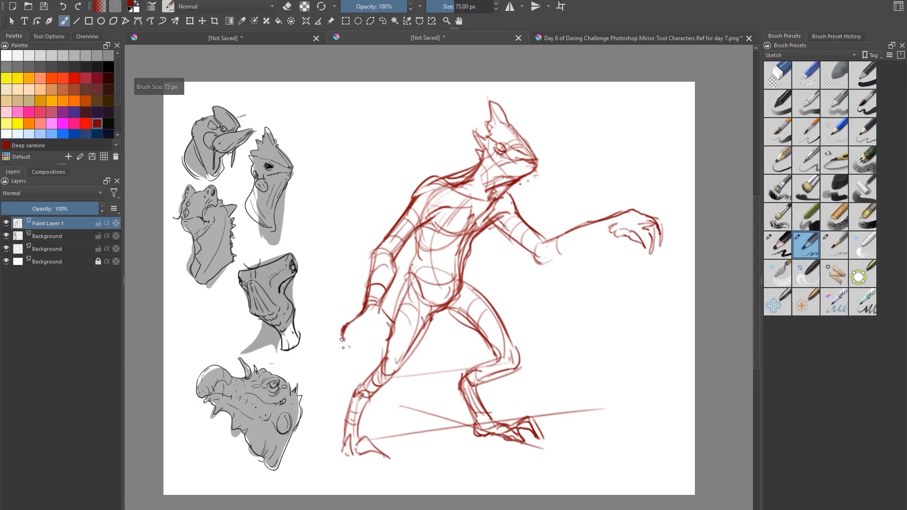
pyautogui.moveTo(342, 339)
pyautogui.mouseDown()
pyautogui.moveTo(350, 360)
pyautogui.moveTo(371, 330)
pyautogui.moveTo(367, 352)
pyautogui.moveTo(390, 330)
pyautogui.moveTo(340, 363)
pyautogui.mouseUp()
pyautogui.press('e')
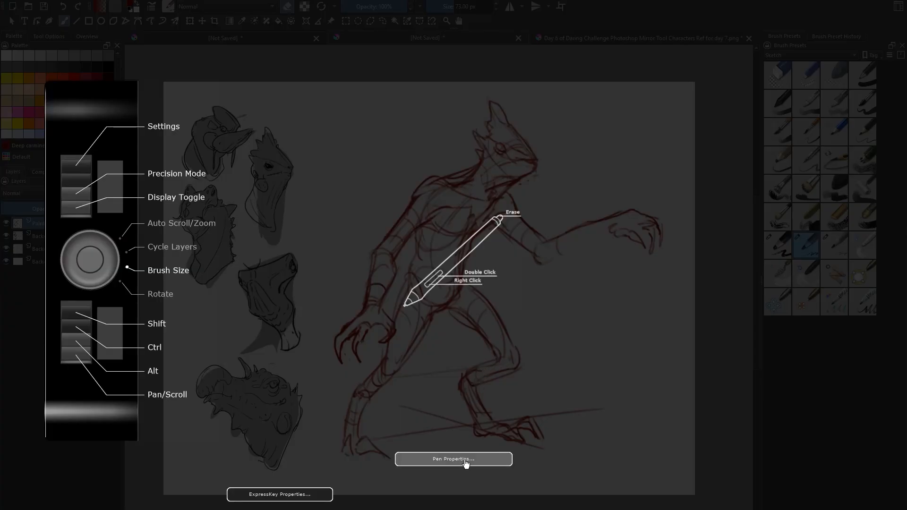
# Open the Wacom pen properties and select the krita application profile for the Grip Pen.
pyautogui.click(454, 460)
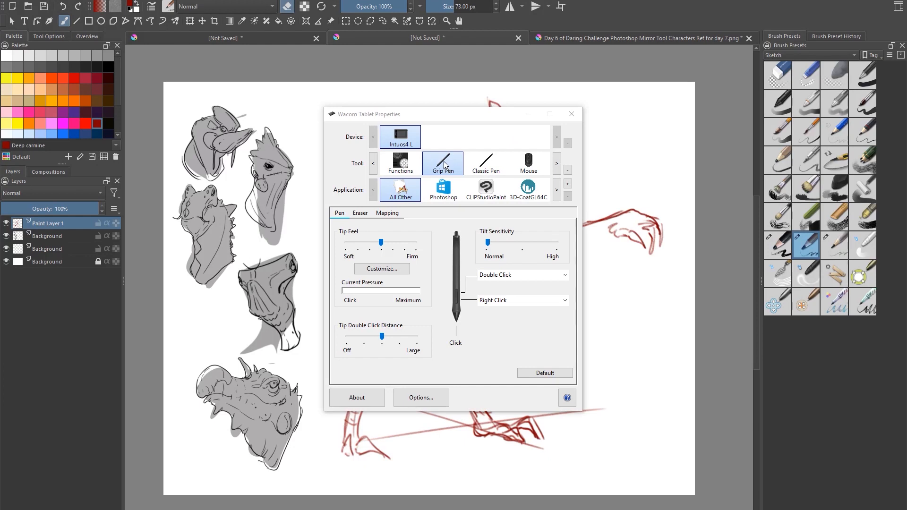
pyautogui.click(557, 190)
pyautogui.click(557, 190)
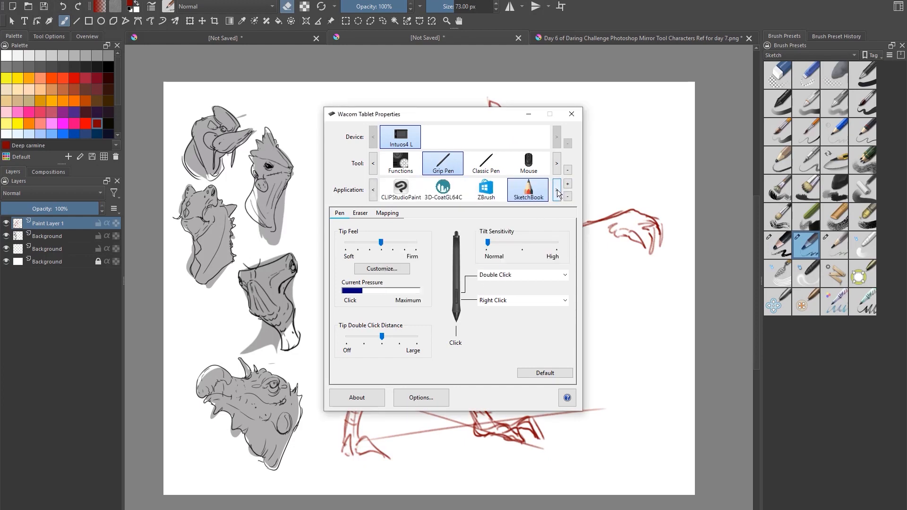
pyautogui.click(556, 191)
pyautogui.click(557, 191)
pyautogui.click(556, 191)
pyautogui.click(557, 191)
pyautogui.click(557, 191)
pyautogui.click(557, 191)
pyautogui.click(487, 194)
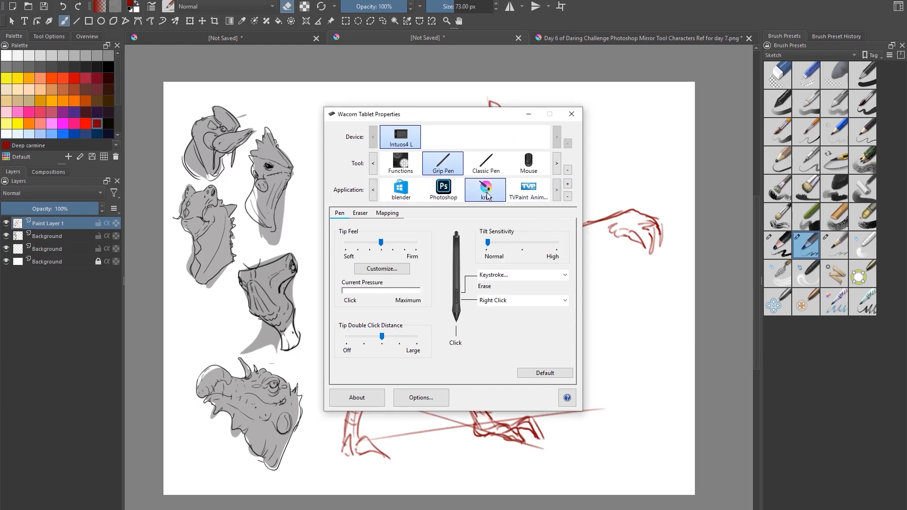
# Review the upper pen button's keystroke, keep key e named Erase, and close the tablet properties.
pyautogui.click(566, 276)
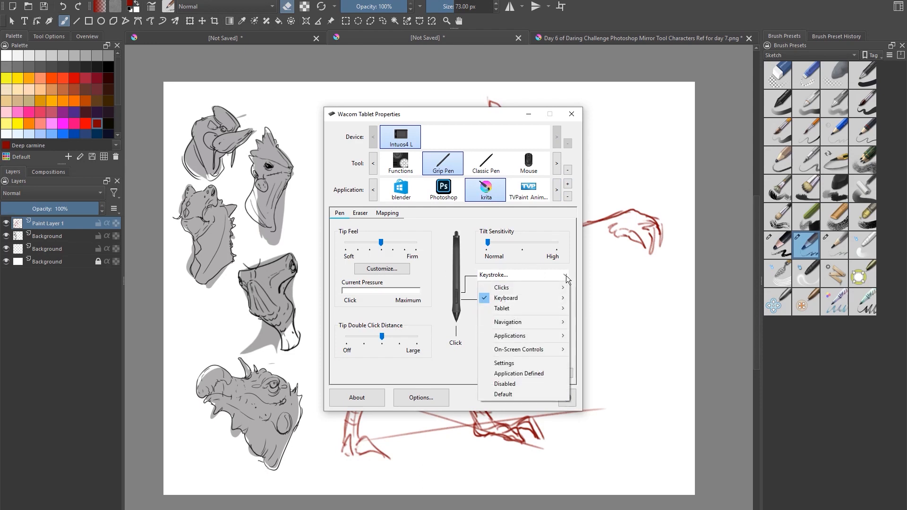
pyautogui.moveTo(564, 298)
pyautogui.click(571, 265)
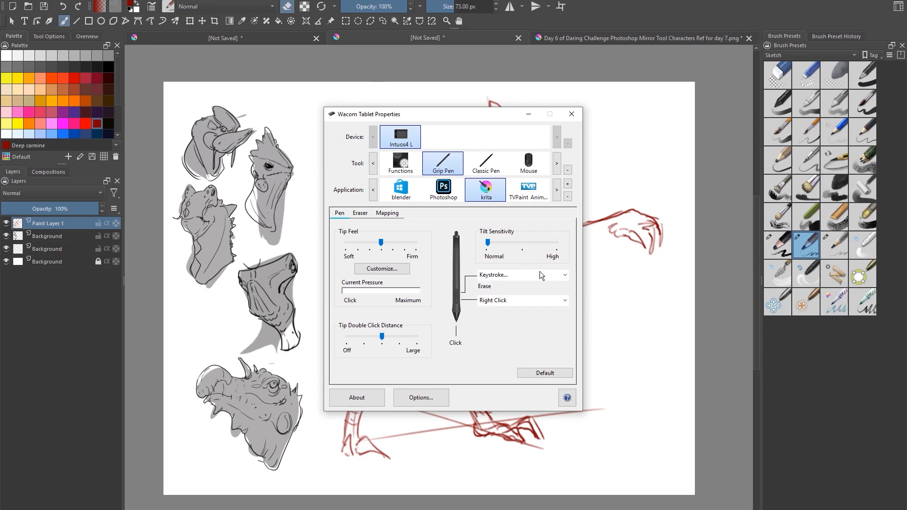
pyautogui.click(565, 278)
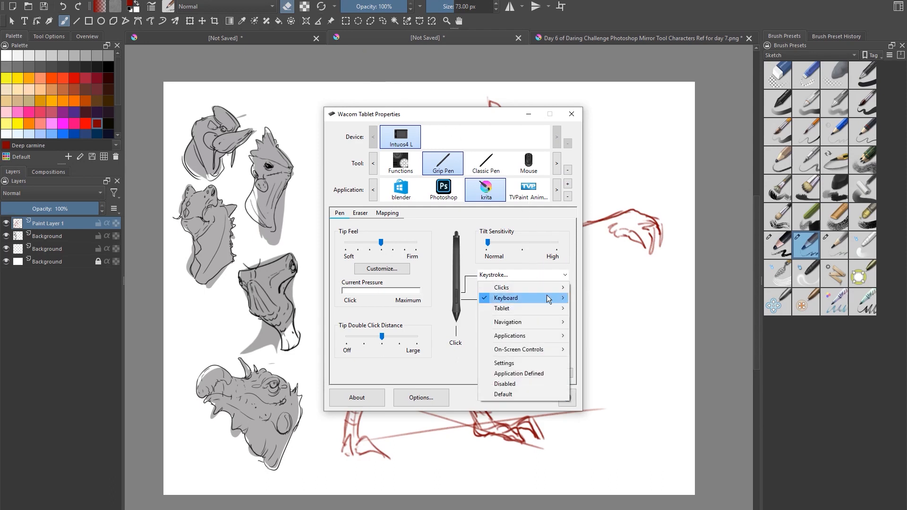
pyautogui.moveTo(557, 301)
pyautogui.click(591, 301)
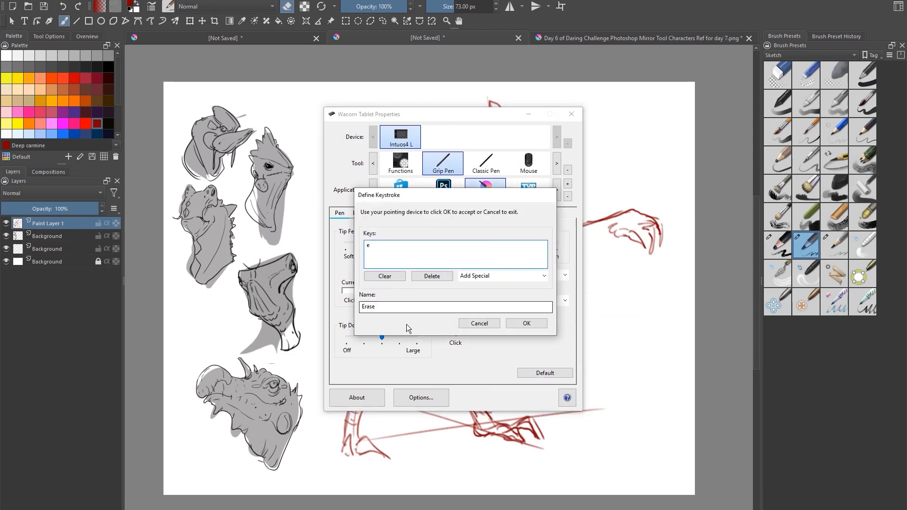
pyautogui.click(538, 326)
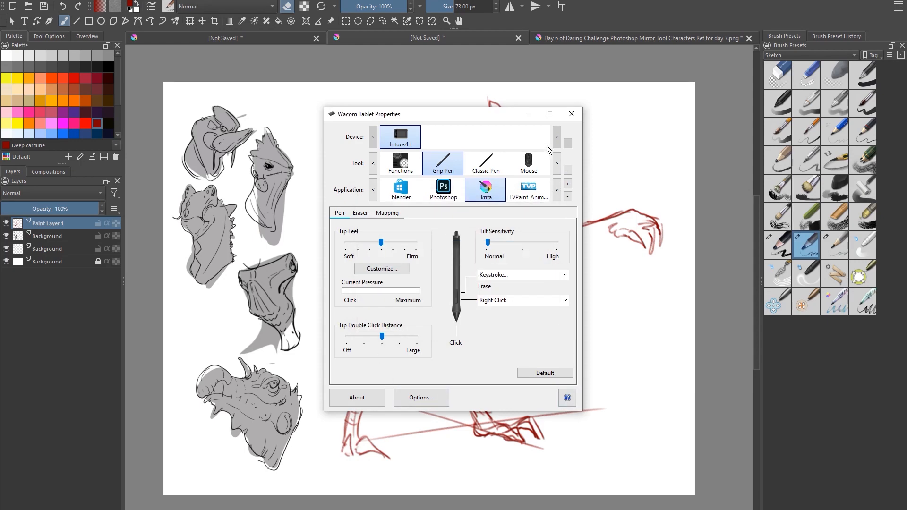
pyautogui.click(571, 114)
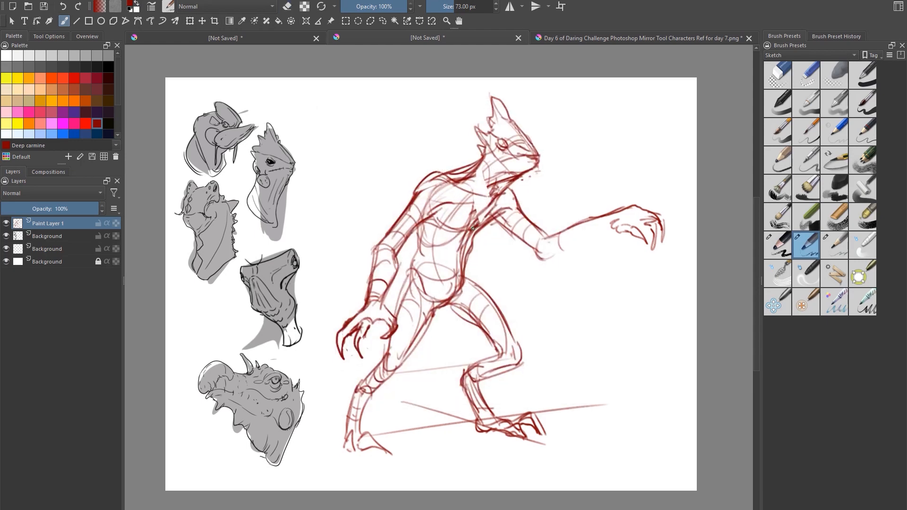
# Refine the near shoulder, the far shoulder and the neck base with darker lines.
pyautogui.moveTo(414, 193); pyautogui.dragTo(450, 173)
pyautogui.moveTo(519, 207); pyautogui.dragTo(514, 185)
pyautogui.moveTo(443, 172)
pyautogui.mouseDown()
pyautogui.moveTo(465, 164)
pyautogui.moveTo(476, 174)
pyautogui.moveTo(461, 172)
pyautogui.moveTo(490, 196)
pyautogui.mouseUp()
pyautogui.press('e')
pyautogui.press('e')
pyautogui.press('e')
pyautogui.press('e')
# Set the brush to 44 px and redraw the small spikes along the back of the head up to the crest.
pyautogui.moveTo(482, 151); pyautogui.dragTo(490, 157)
pyautogui.scroll(3, 503, 165)
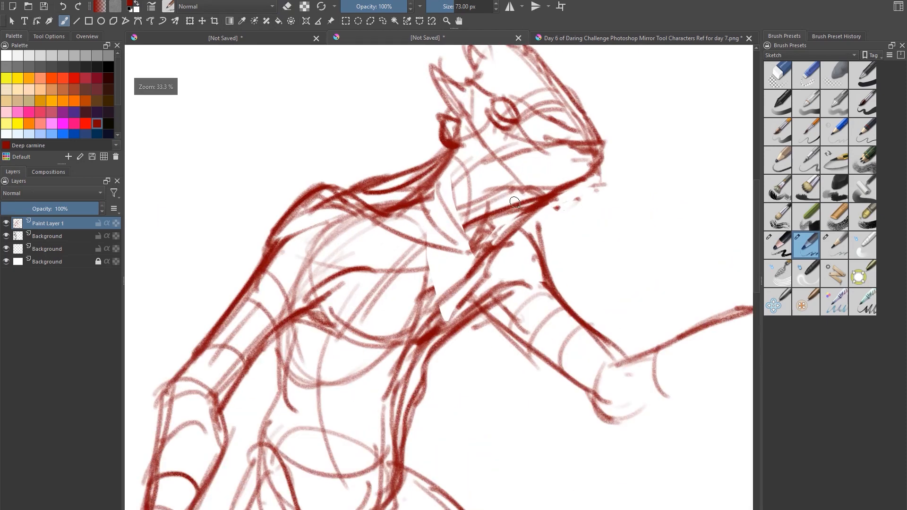
pyautogui.scroll(-2, 553, 239)
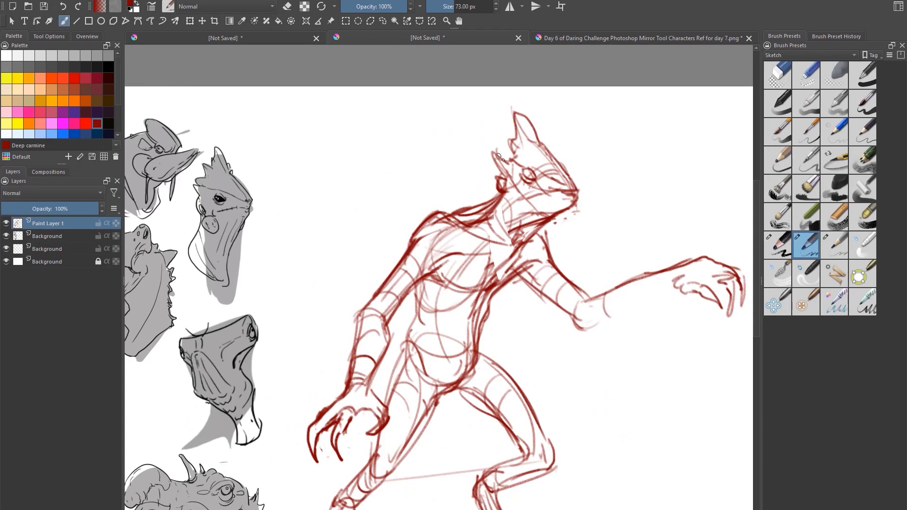
pyautogui.press('[')
pyautogui.press('[')
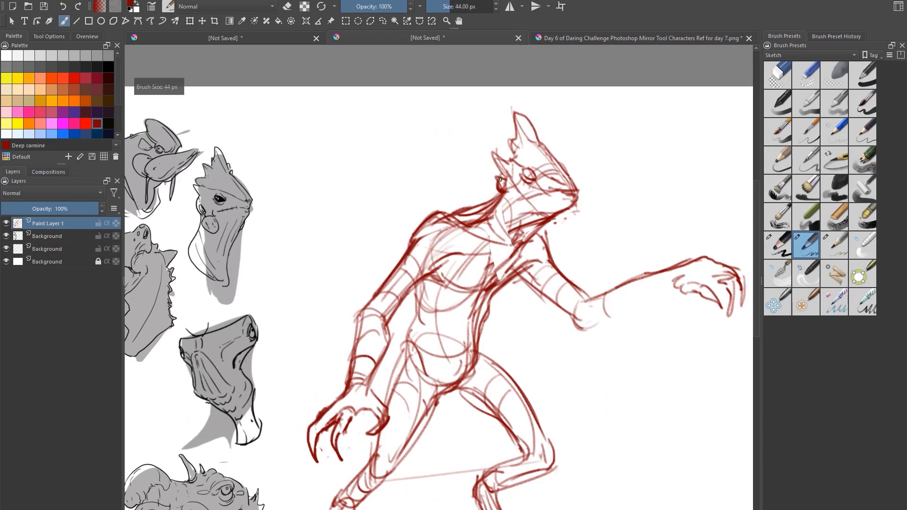
pyautogui.moveTo(501, 194)
pyautogui.mouseDown()
pyautogui.moveTo(496, 208)
pyautogui.moveTo(501, 144)
pyautogui.moveTo(523, 133)
pyautogui.mouseUp()
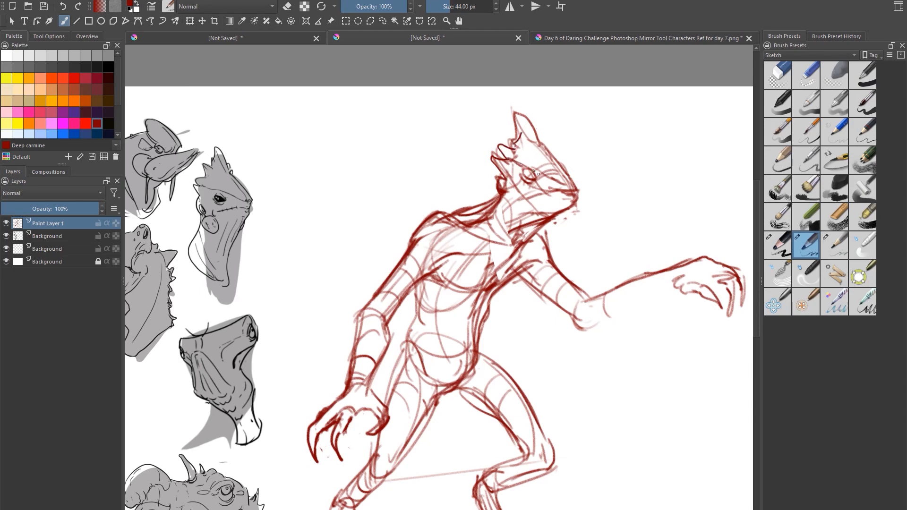
# Erase the old eye, cheek and lower jaw lines inside the creature's head.
pyautogui.press('e')
pyautogui.moveTo(537, 185)
pyautogui.mouseDown()
pyautogui.moveTo(529, 174)
pyautogui.moveTo(542, 179)
pyautogui.moveTo(552, 162)
pyautogui.moveTo(543, 176)
pyautogui.mouseUp()
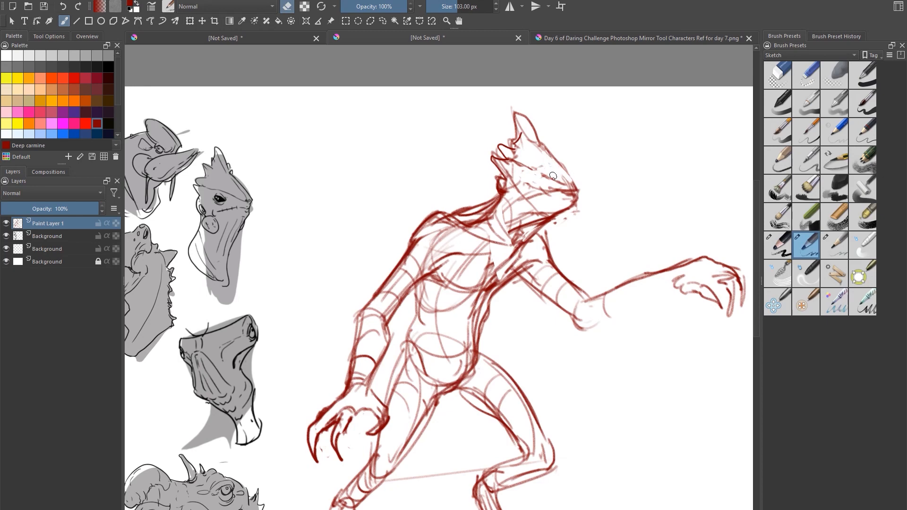
pyautogui.press('[')
pyautogui.moveTo(570, 210)
pyautogui.mouseDown()
pyautogui.moveTo(544, 229)
pyautogui.moveTo(557, 216)
pyautogui.moveTo(531, 194)
pyautogui.moveTo(552, 180)
pyautogui.moveTo(544, 194)
pyautogui.moveTo(569, 197)
pyautogui.moveTo(524, 200)
pyautogui.moveTo(570, 193)
pyautogui.moveTo(566, 220)
pyautogui.moveTo(571, 208)
pyautogui.moveTo(546, 220)
pyautogui.moveTo(523, 216)
pyautogui.moveTo(513, 228)
pyautogui.moveTo(525, 225)
pyautogui.moveTo(513, 200)
pyautogui.moveTo(523, 187)
pyautogui.moveTo(501, 173)
pyautogui.moveTo(510, 171)
pyautogui.moveTo(506, 151)
pyautogui.moveTo(519, 154)
pyautogui.moveTo(531, 139)
pyautogui.mouseUp()
# Reduce the brush to 38 px and redraw the eye, the brow line and a small spike on top of the head.
pyautogui.press('e')
pyautogui.press('[')
pyautogui.press('[')
pyautogui.press('[')
pyautogui.press('[')
pyautogui.press('[')
pyautogui.press('[')
pyautogui.press('[')
pyautogui.press('e')
pyautogui.press(']')
pyautogui.press(']')
pyautogui.press(']')
pyautogui.press(']')
pyautogui.press(']')
pyautogui.press(']')
pyautogui.press('e')
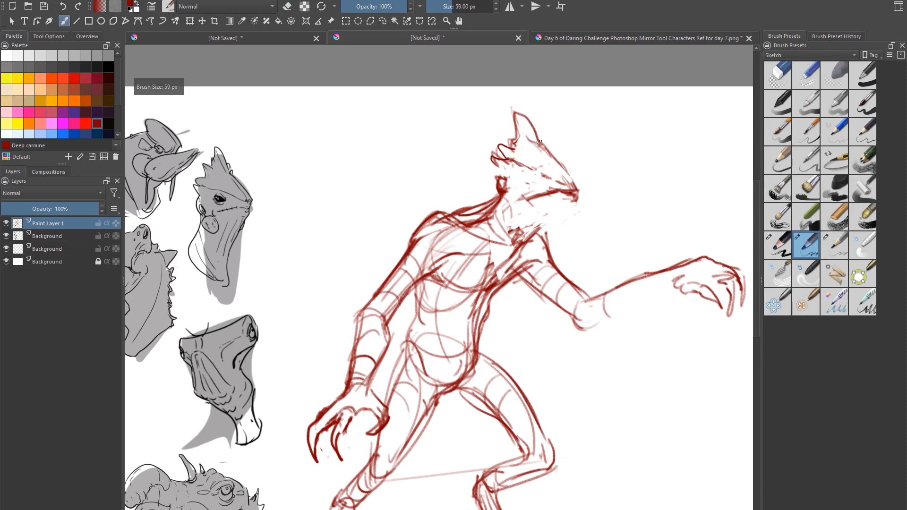
pyautogui.press('[')
pyautogui.moveTo(538, 140)
pyautogui.mouseDown()
pyautogui.moveTo(544, 146)
pyautogui.moveTo(499, 148)
pyautogui.moveTo(547, 176)
pyautogui.moveTo(518, 193)
pyautogui.moveTo(528, 176)
pyautogui.mouseUp()
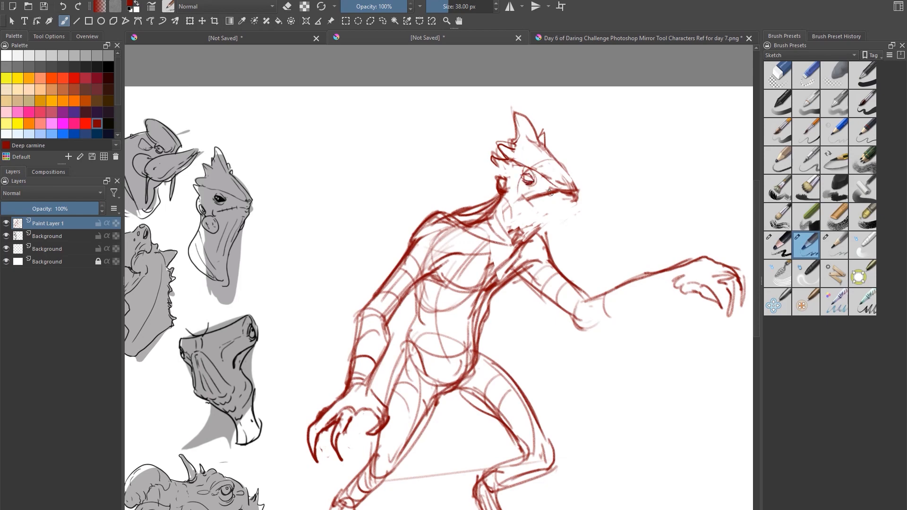
# Erase the old mouth line and redraw the snout tip and lower jaw with the brush at 41 px.
pyautogui.press('e')
pyautogui.moveTo(544, 194)
pyautogui.mouseDown()
pyautogui.moveTo(534, 195)
pyautogui.moveTo(579, 195)
pyautogui.moveTo(557, 188)
pyautogui.mouseUp()
pyautogui.press('e')
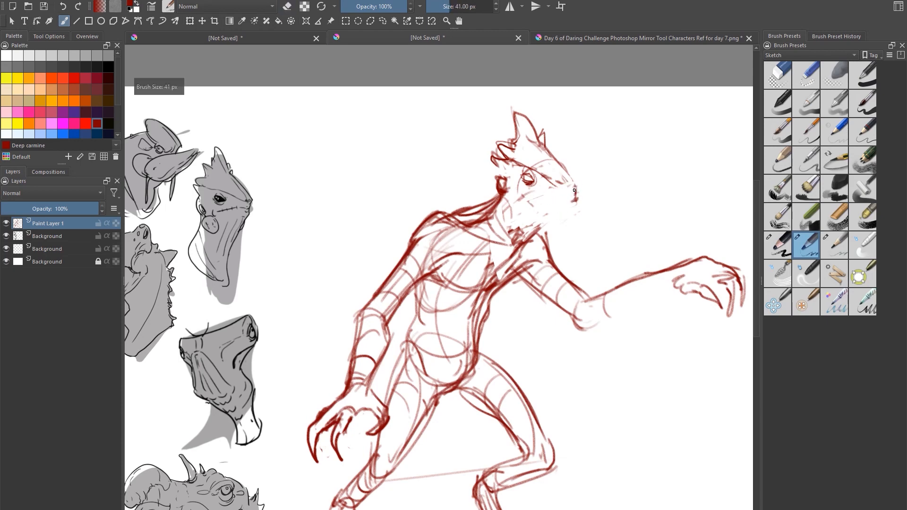
pyautogui.moveTo(574, 190)
pyautogui.mouseDown()
pyautogui.moveTo(568, 207)
pyautogui.moveTo(524, 240)
pyautogui.mouseUp()
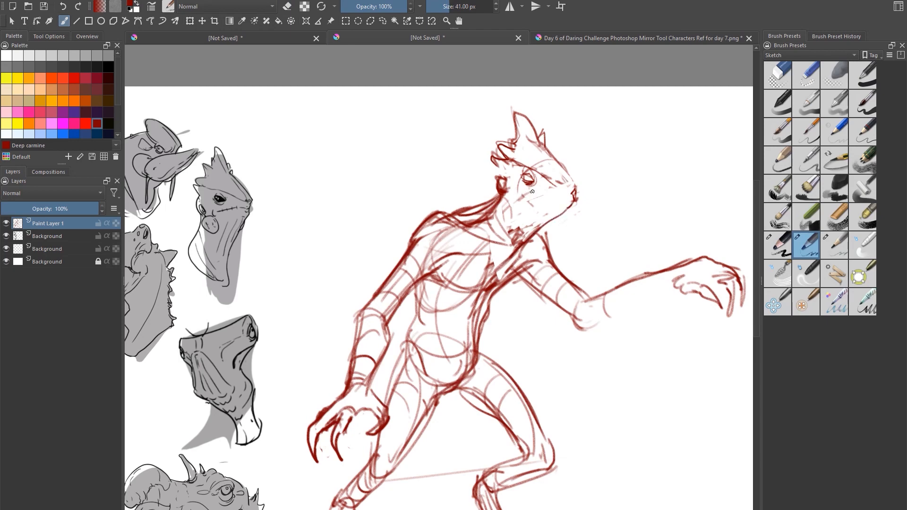
# Draw a new curved mouth line below the eye and add fold lines down the throat.
pyautogui.moveTo(527, 197); pyautogui.dragTo(539, 192)
pyautogui.press('e')
pyautogui.press('e')
pyautogui.moveTo(567, 194)
pyautogui.mouseDown()
pyautogui.moveTo(522, 200)
pyautogui.moveTo(543, 194)
pyautogui.mouseUp()
pyautogui.press('[')
pyautogui.moveTo(549, 211)
pyautogui.mouseDown()
pyautogui.moveTo(533, 226)
pyautogui.moveTo(541, 209)
pyautogui.moveTo(518, 238)
pyautogui.moveTo(532, 210)
pyautogui.moveTo(504, 238)
pyautogui.moveTo(519, 210)
pyautogui.moveTo(511, 200)
pyautogui.moveTo(516, 216)
pyautogui.moveTo(504, 235)
pyautogui.mouseUp()
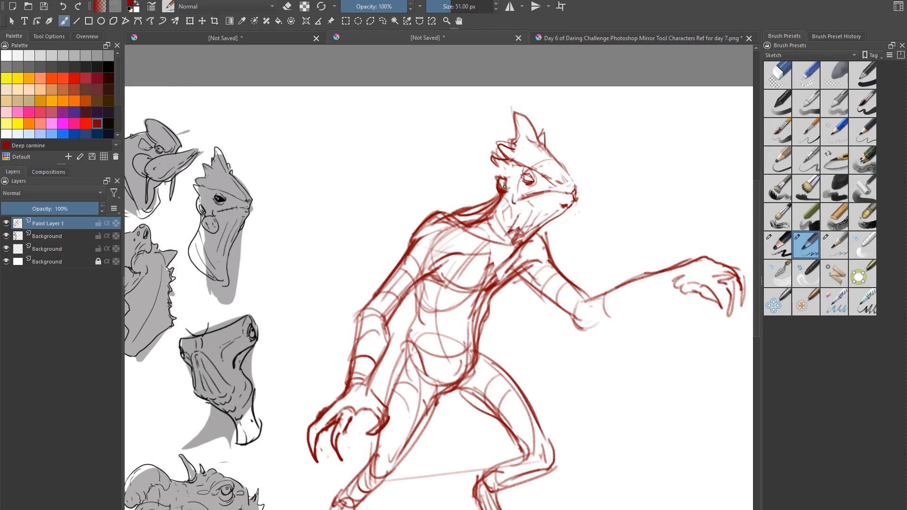
# Lighten the sketch lines of the head, neck, chest and near shoulder with a greatly enlarged eraser.
pyautogui.press('e')
pyautogui.press(']')
pyautogui.press(']')
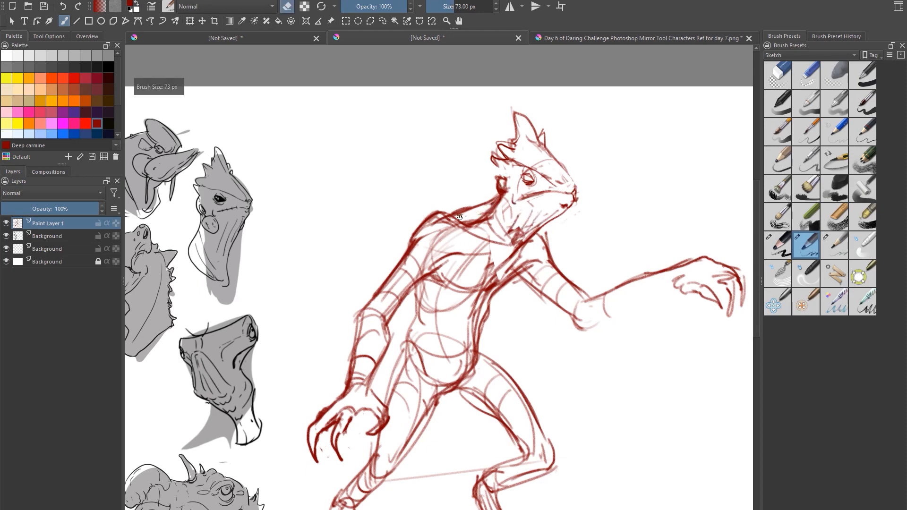
pyautogui.press(']')
pyautogui.press(']')
pyautogui.press(']')
pyautogui.press(']')
pyautogui.press(']')
pyautogui.press(']')
pyautogui.press(']')
pyautogui.press(']')
pyautogui.press(']')
pyautogui.press(']')
pyautogui.press(']')
pyautogui.press(']')
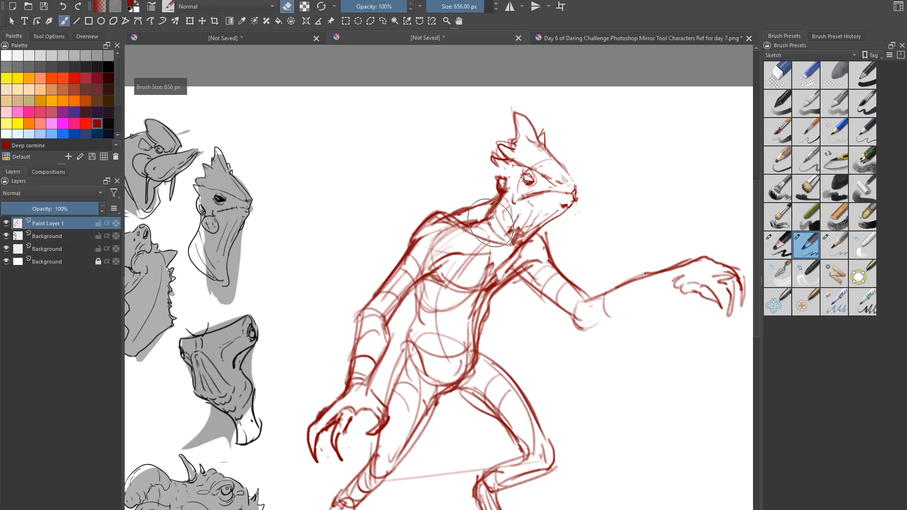
pyautogui.press(']')
pyautogui.press(']')
pyautogui.press(']')
pyautogui.press(']')
pyautogui.press(']')
pyautogui.press(']')
pyautogui.moveTo(529, 142)
pyautogui.mouseDown()
pyautogui.moveTo(505, 216)
pyautogui.moveTo(529, 129)
pyautogui.moveTo(530, 183)
pyautogui.moveTo(491, 148)
pyautogui.moveTo(565, 199)
pyautogui.moveTo(438, 222)
pyautogui.moveTo(454, 217)
pyautogui.moveTo(467, 236)
pyautogui.moveTo(541, 237)
pyautogui.moveTo(448, 254)
pyautogui.mouseUp()
# Return to a small brush and redraw the spikes and round bump at the back of the head and the cheek lines.
pyautogui.press('[')
pyautogui.press('[')
pyautogui.press('[')
pyautogui.press('[')
pyautogui.press('[')
pyautogui.press('[')
pyautogui.press('[')
pyautogui.press('[')
pyautogui.press('[')
pyautogui.press('[')
pyautogui.press('[')
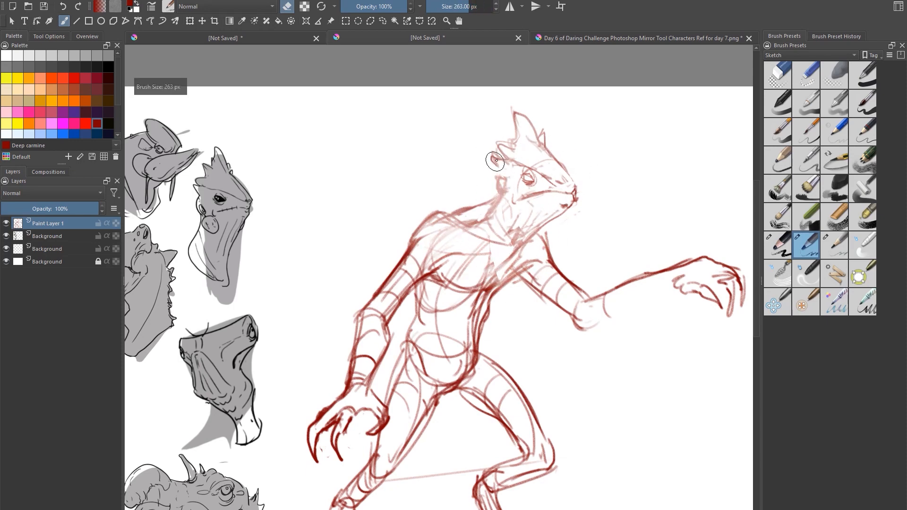
pyautogui.press('e')
pyautogui.press('[')
pyautogui.press('[')
pyautogui.press('[')
pyautogui.press('[')
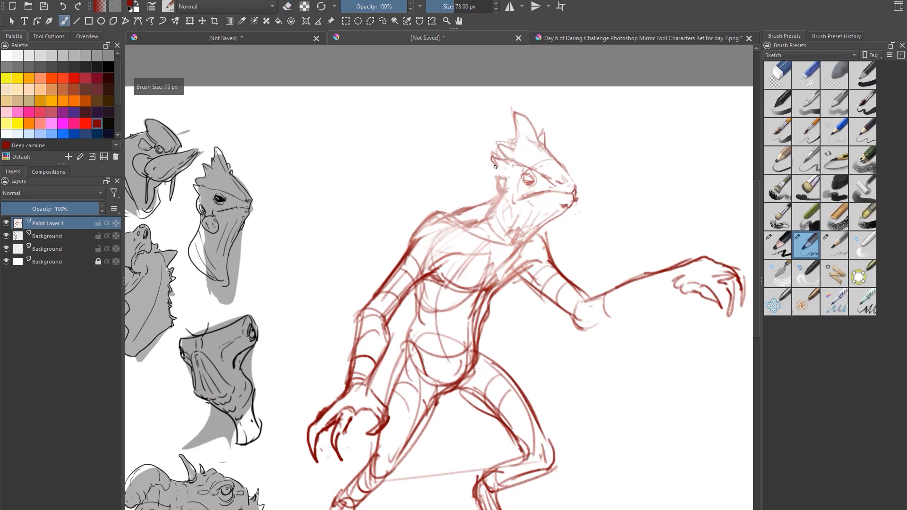
pyautogui.moveTo(497, 170); pyautogui.dragTo(500, 195)
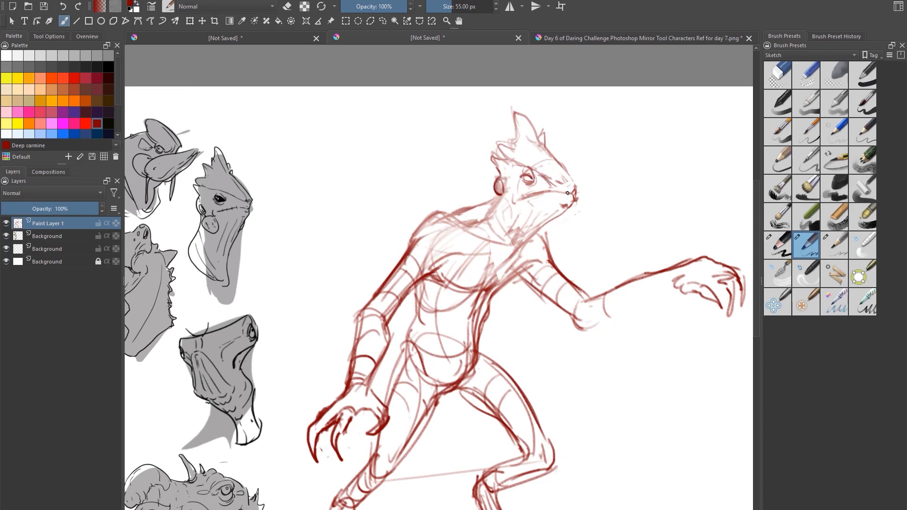
pyautogui.moveTo(529, 196); pyautogui.dragTo(509, 214)
# Darken the near arm's contours and redefine both shoulders with the brush at 55 px.
pyautogui.moveTo(358, 316)
pyautogui.mouseDown()
pyautogui.moveTo(375, 300)
pyautogui.moveTo(382, 323)
pyautogui.moveTo(363, 315)
pyautogui.moveTo(358, 345)
pyautogui.mouseUp()
pyautogui.moveTo(374, 309)
pyautogui.mouseDown()
pyautogui.moveTo(383, 331)
pyautogui.moveTo(370, 370)
pyautogui.mouseUp()
pyautogui.moveTo(367, 327)
pyautogui.mouseDown()
pyautogui.moveTo(363, 372)
pyautogui.moveTo(351, 378)
pyautogui.moveTo(357, 321)
pyautogui.moveTo(380, 286)
pyautogui.mouseUp()
pyautogui.moveTo(410, 237); pyautogui.dragTo(365, 311)
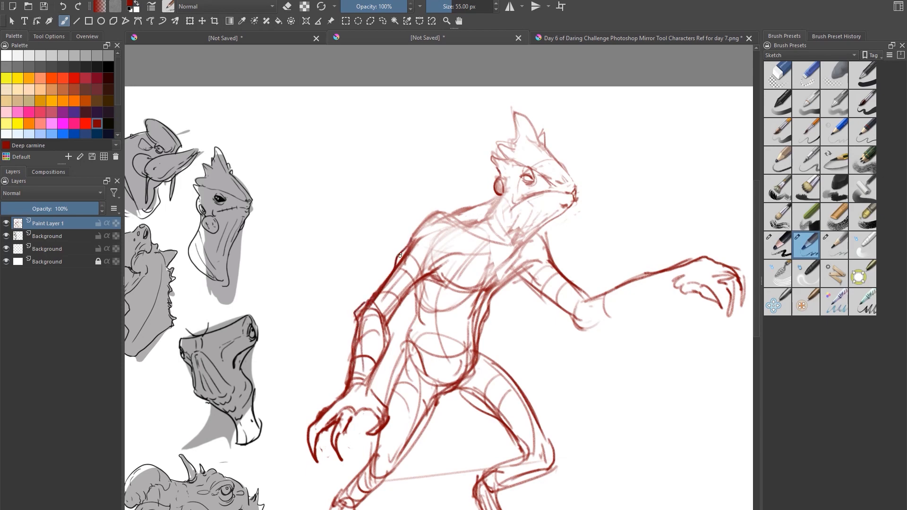
pyautogui.moveTo(398, 258)
pyautogui.mouseDown()
pyautogui.moveTo(441, 214)
pyautogui.moveTo(461, 246)
pyautogui.moveTo(465, 230)
pyautogui.moveTo(467, 241)
pyautogui.mouseUp()
pyautogui.moveTo(543, 232); pyautogui.dragTo(548, 265)
pyautogui.moveTo(502, 285); pyautogui.dragTo(535, 267)
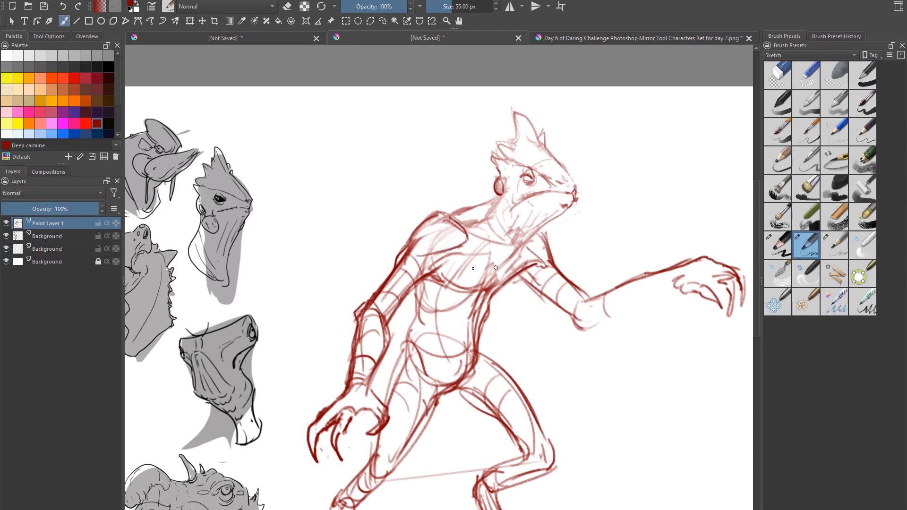
# Strengthen the contours of the near armpit, the torso sides, the hips and the upper thighs.
pyautogui.moveTo(411, 263)
pyautogui.mouseDown()
pyautogui.moveTo(433, 274)
pyautogui.moveTo(392, 307)
pyautogui.mouseUp()
pyautogui.moveTo(427, 280); pyautogui.dragTo(405, 342)
pyautogui.moveTo(512, 279)
pyautogui.mouseDown()
pyautogui.moveTo(484, 323)
pyautogui.moveTo(479, 356)
pyautogui.moveTo(487, 359)
pyautogui.moveTo(483, 335)
pyautogui.moveTo(484, 354)
pyautogui.moveTo(525, 397)
pyautogui.mouseUp()
pyautogui.moveTo(402, 341)
pyautogui.mouseDown()
pyautogui.moveTo(396, 373)
pyautogui.moveTo(427, 366)
pyautogui.mouseUp()
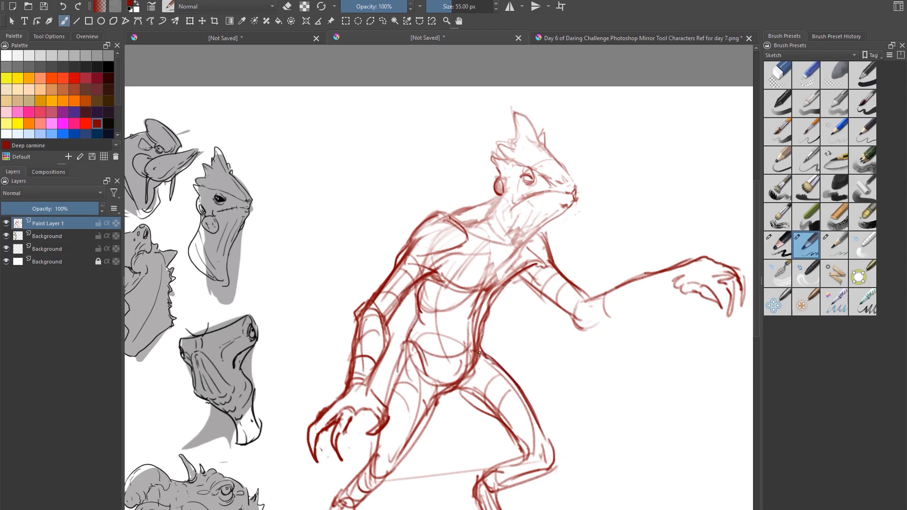
pyautogui.moveTo(482, 341)
pyautogui.mouseDown()
pyautogui.moveTo(465, 374)
pyautogui.moveTo(484, 337)
pyautogui.moveTo(489, 357)
pyautogui.mouseUp()
pyautogui.moveTo(475, 356)
pyautogui.mouseDown()
pyautogui.moveTo(471, 404)
pyautogui.moveTo(459, 392)
pyautogui.moveTo(468, 398)
pyautogui.moveTo(446, 396)
pyautogui.moveTo(415, 435)
pyautogui.mouseUp()
pyautogui.moveTo(504, 386)
pyautogui.mouseDown()
pyautogui.moveTo(499, 317)
pyautogui.moveTo(482, 308)
pyautogui.mouseUp()
pyautogui.moveTo(380, 326); pyautogui.dragTo(368, 351)
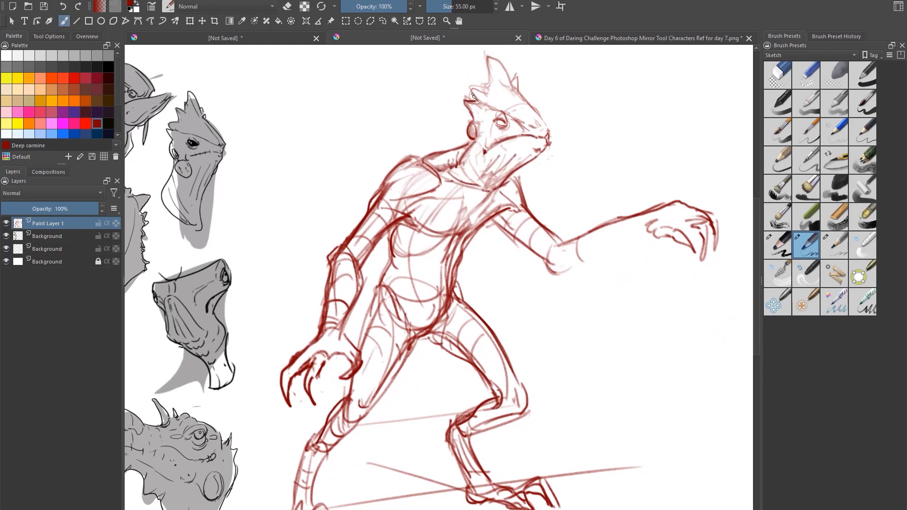
# Strengthen the head crest, back spikes and mouth line, and clean up and redraw the lower jaw.
pyautogui.moveTo(471, 88)
pyautogui.mouseDown()
pyautogui.moveTo(488, 58)
pyautogui.moveTo(516, 83)
pyautogui.moveTo(544, 133)
pyautogui.moveTo(542, 116)
pyautogui.moveTo(552, 135)
pyautogui.moveTo(537, 154)
pyautogui.mouseUp()
pyautogui.hotkey('ctrl', 'z')
pyautogui.press('e')
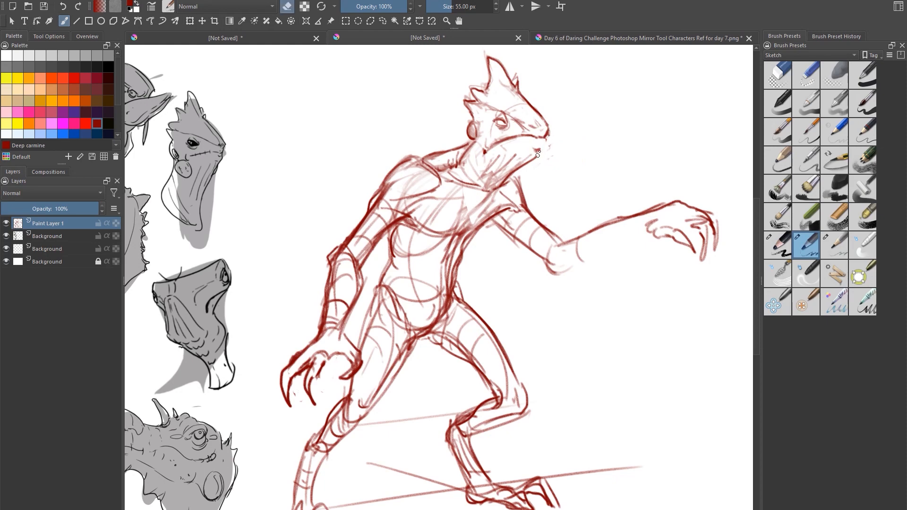
pyautogui.press('e')
pyautogui.moveTo(544, 149); pyautogui.dragTo(503, 178)
# Add a round wattle beneath the back of the jaw where it meets the neck.
pyautogui.press('e')
pyautogui.press('e')
pyautogui.moveTo(475, 148); pyautogui.dragTo(472, 163)
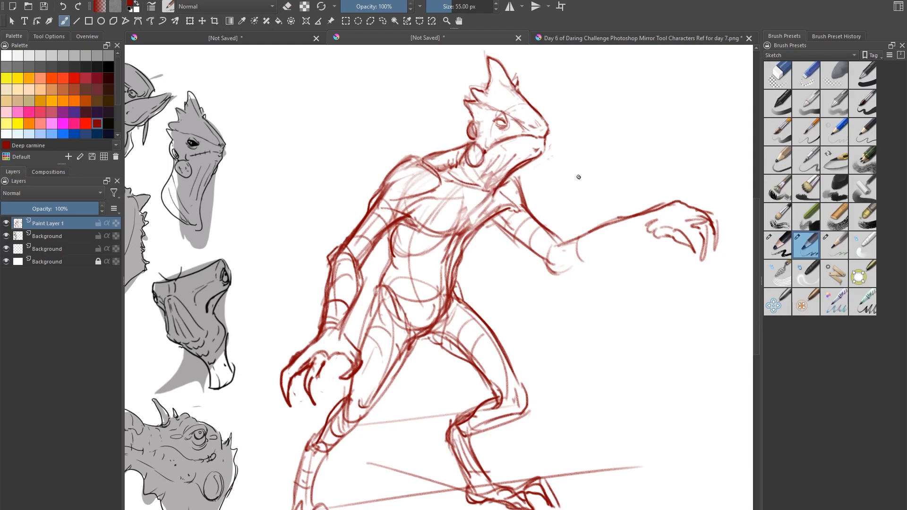
# Scale the whole red creature drawing down slightly and apply the transform.
pyautogui.scroll(-2, 570, 193)
pyautogui.scroll(1, 562, 207)
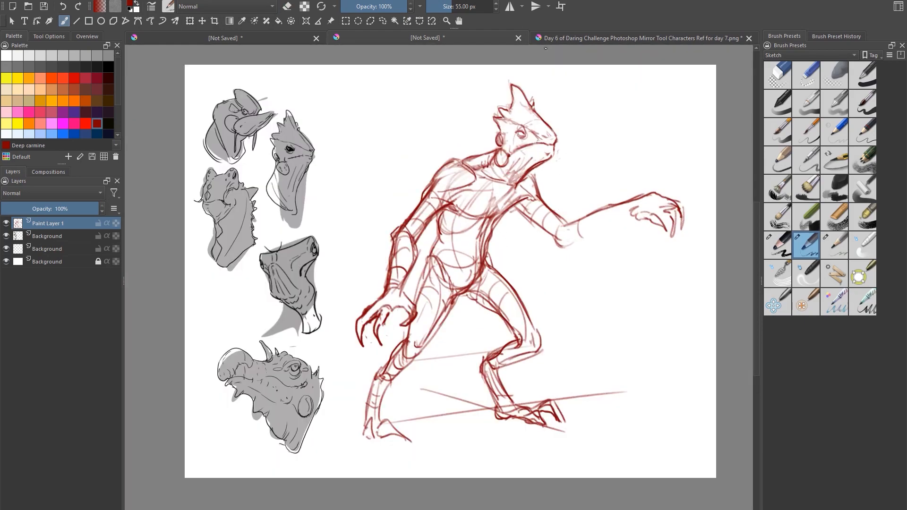
pyautogui.hotkey('ctrl', 't')
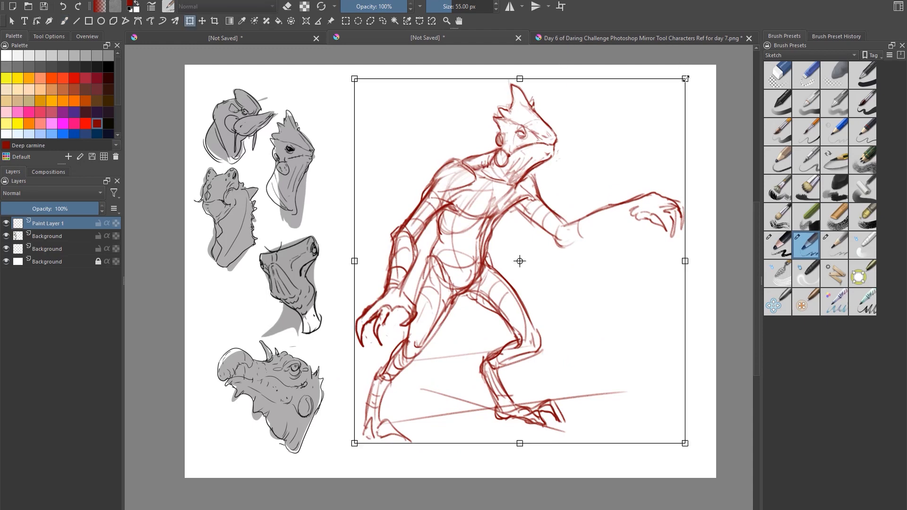
pyautogui.moveTo(683, 82); pyautogui.dragTo(667, 98)
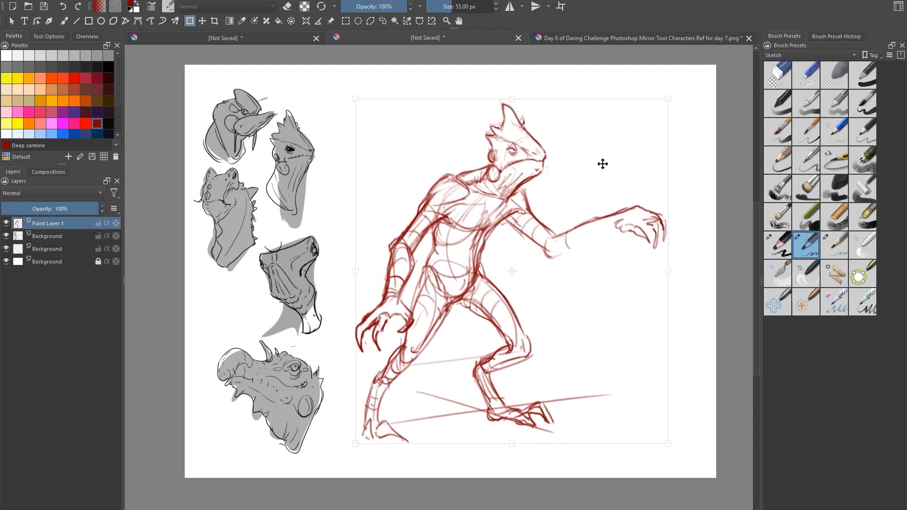
pyautogui.press('Return')
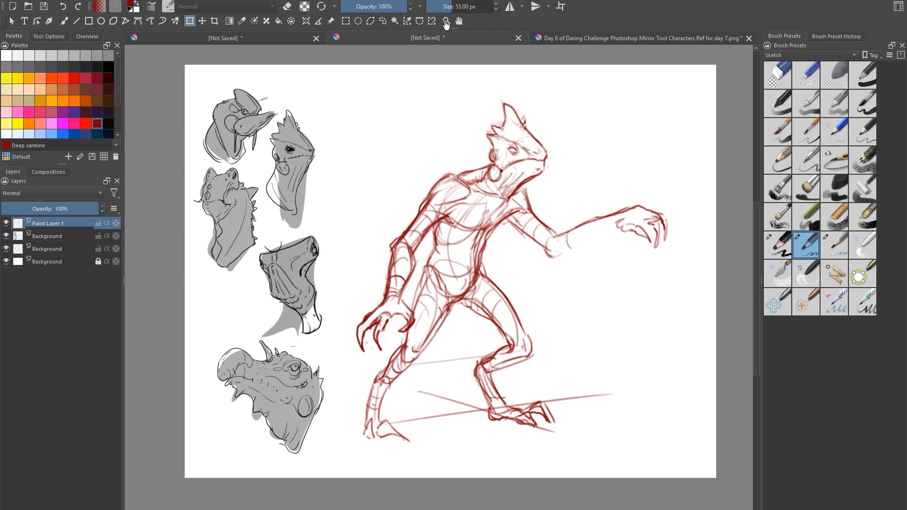
# Lasso the creature's head, scale it down slightly and move it forward, away from the shoulders.
pyautogui.click(383, 25)
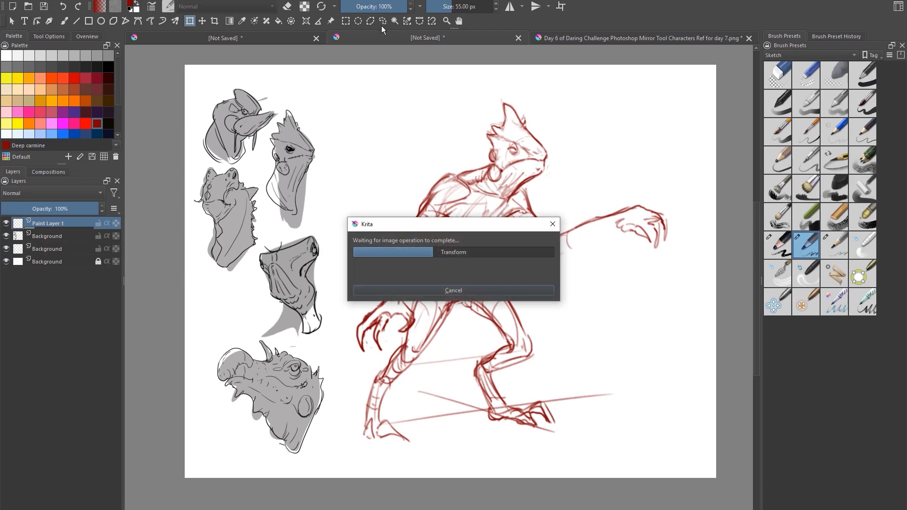
pyautogui.moveTo(504, 91)
pyautogui.mouseDown()
pyautogui.moveTo(483, 121)
pyautogui.moveTo(484, 178)
pyautogui.moveTo(499, 194)
pyautogui.moveTo(544, 186)
pyautogui.moveTo(568, 158)
pyautogui.moveTo(551, 102)
pyautogui.moveTo(502, 91)
pyautogui.mouseUp()
pyautogui.hotkey('ctrl', 't')
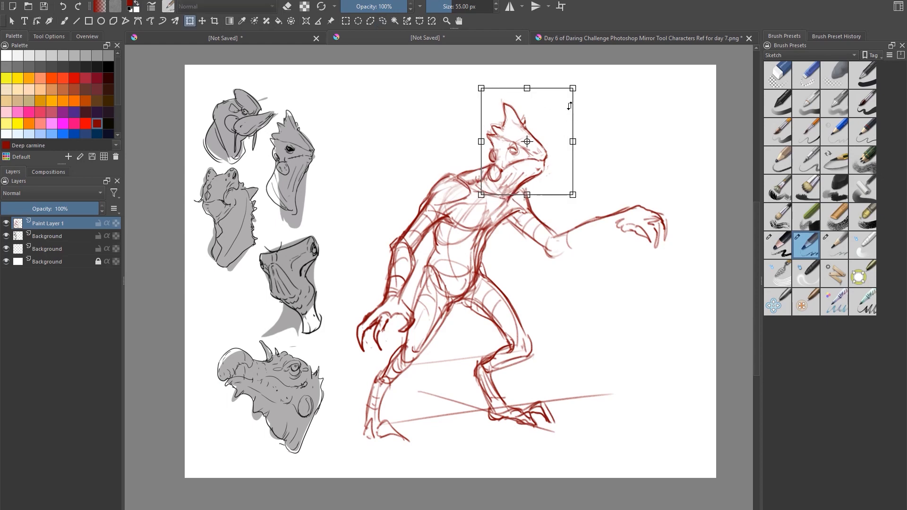
pyautogui.moveTo(572, 87); pyautogui.dragTo(580, 111)
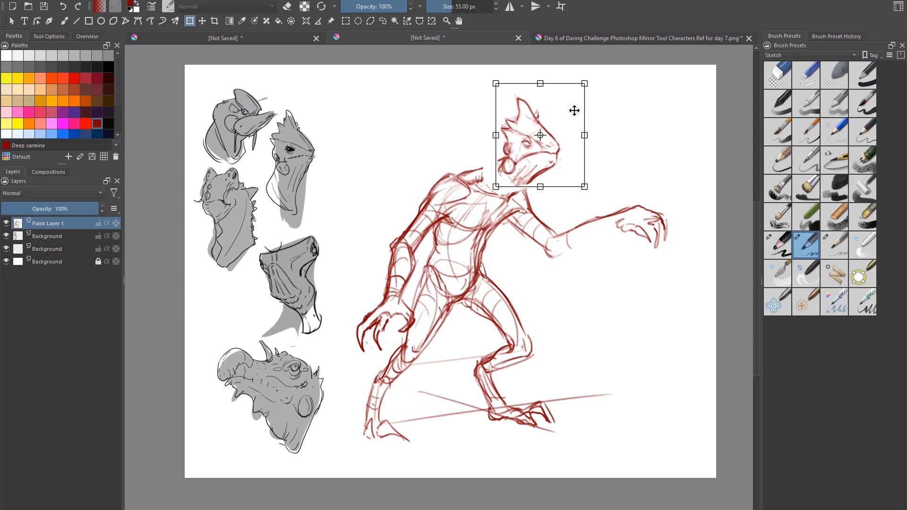
pyautogui.press('Return')
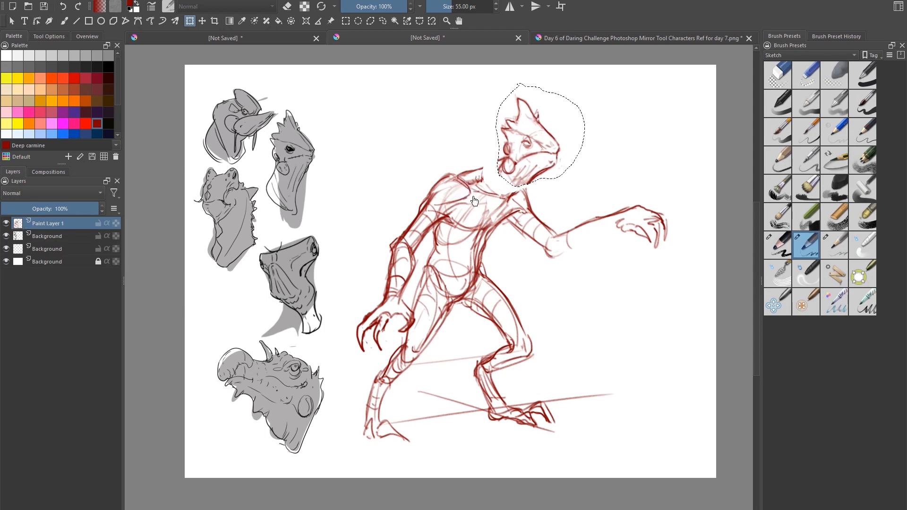
# Deselect the head, draw neck lines joining it to the shoulders, and touch up the head spikes and eye.
pyautogui.press('b')
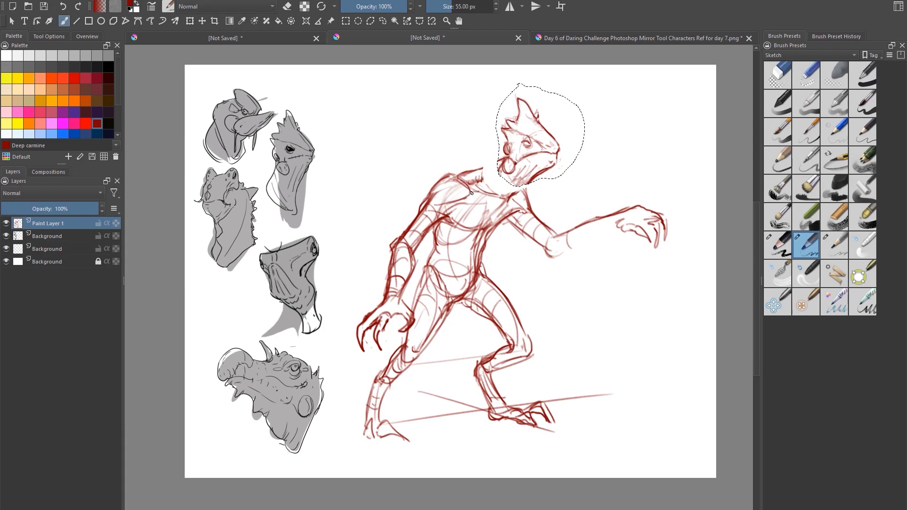
pyautogui.press('ctrl')
pyautogui.hotkey('ctrl', 'shift', 'a')
pyautogui.moveTo(536, 175); pyautogui.dragTo(503, 198)
pyautogui.moveTo(504, 158); pyautogui.dragTo(498, 161)
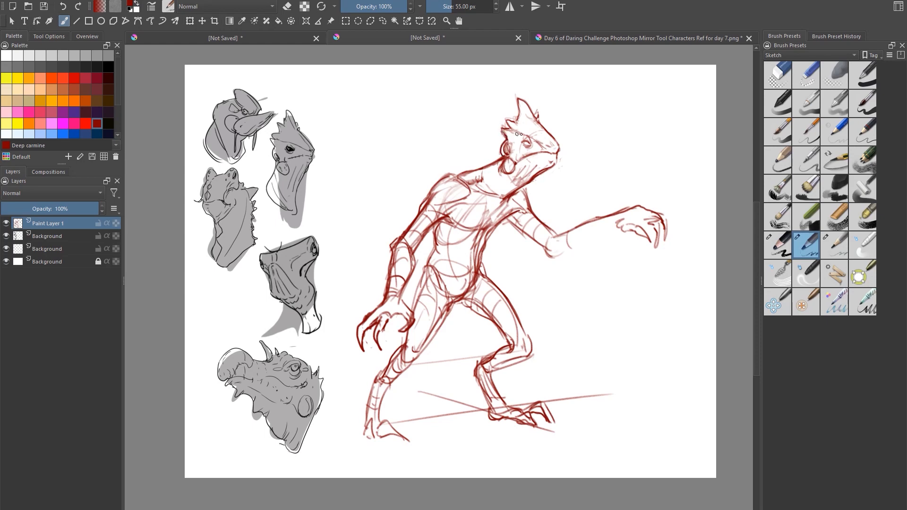
pyautogui.moveTo(517, 134); pyautogui.dragTo(529, 141)
# Complete the far forearm with a lower contour and elbow, and refine the outstretched hand's clawed fingers.
pyautogui.press('e')
pyautogui.moveTo(656, 241); pyautogui.dragTo(662, 214)
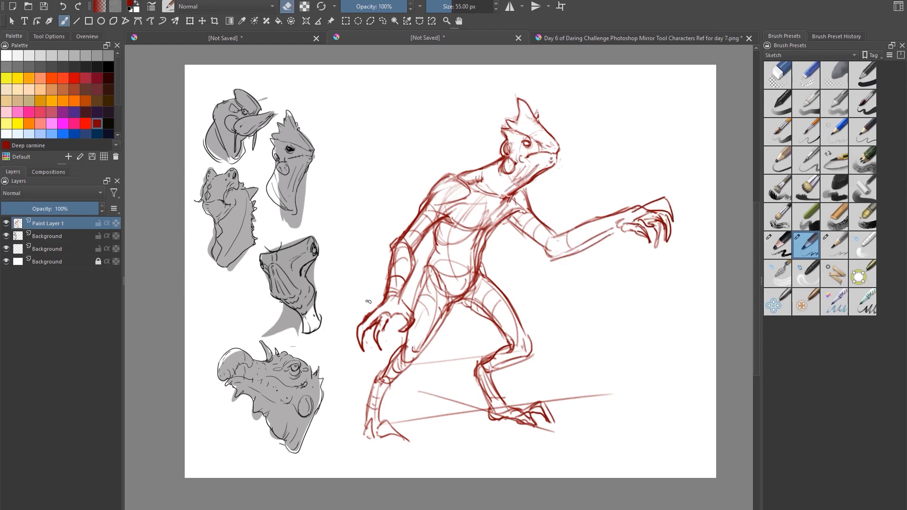
pyautogui.press('e')
# Refine the near hand's knuckles, build the near foot with clawed toes and touch up the torso's side.
pyautogui.moveTo(368, 315); pyautogui.dragTo(378, 317)
pyautogui.press('e')
pyautogui.press('e')
pyautogui.press('e')
pyautogui.press('e')
pyautogui.moveTo(372, 441)
pyautogui.mouseDown()
pyautogui.moveTo(385, 456)
pyautogui.moveTo(389, 434)
pyautogui.moveTo(401, 431)
pyautogui.moveTo(395, 440)
pyautogui.moveTo(373, 425)
pyautogui.moveTo(367, 444)
pyautogui.mouseUp()
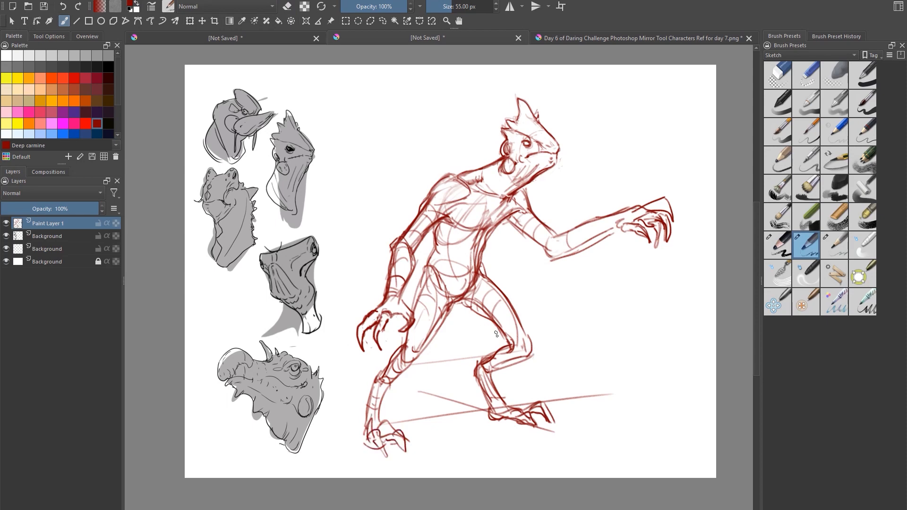
pyautogui.moveTo(369, 413); pyautogui.dragTo(366, 445)
pyautogui.moveTo(472, 248); pyautogui.dragTo(467, 282)
# Show the Ink brush presets and choose the blue ink pen preset at 16 px.
pyautogui.click(820, 54)
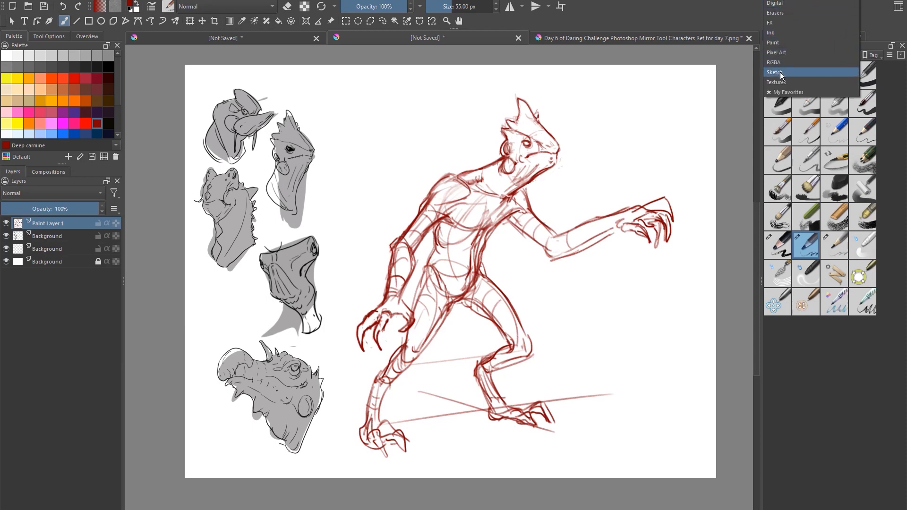
pyautogui.click(777, 33)
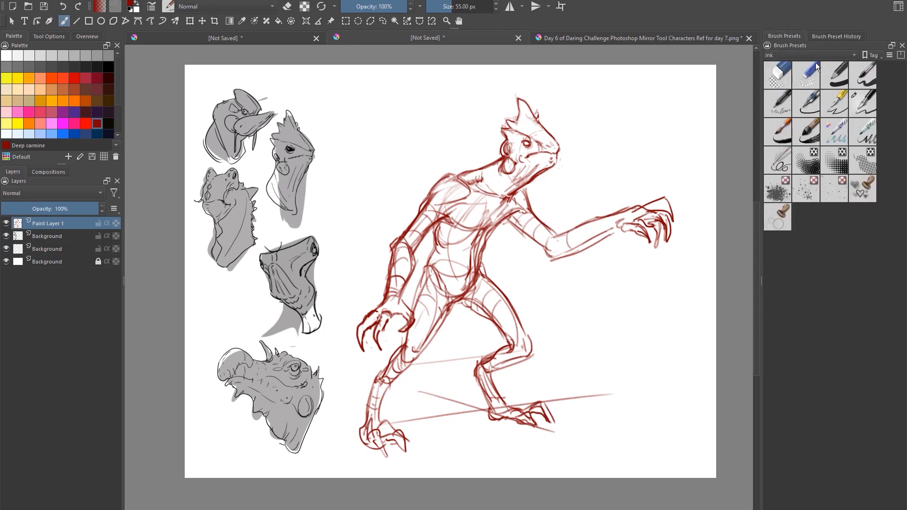
pyautogui.click(861, 104)
pyautogui.moveTo(854, 95)
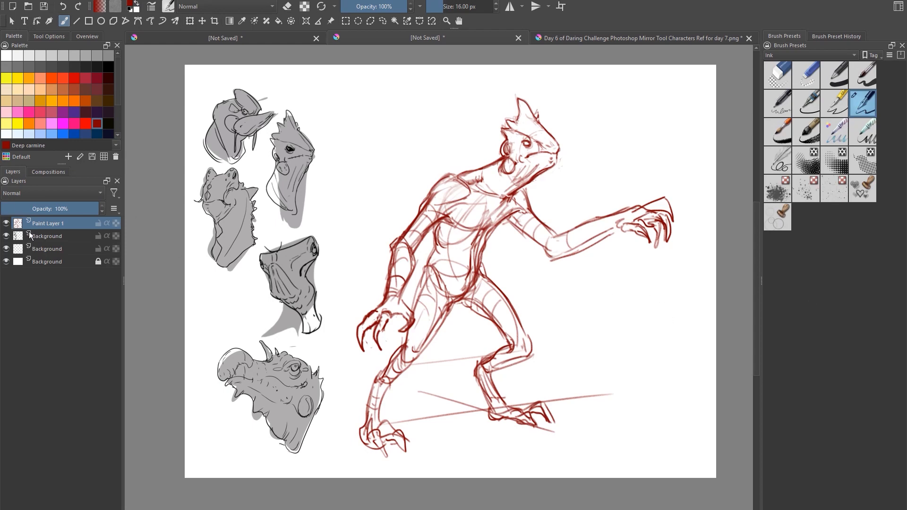
# Rename Paint Layer 1 as Rought Drawing and lower its opacity to 29%.
pyautogui.doubleClick(61, 222)
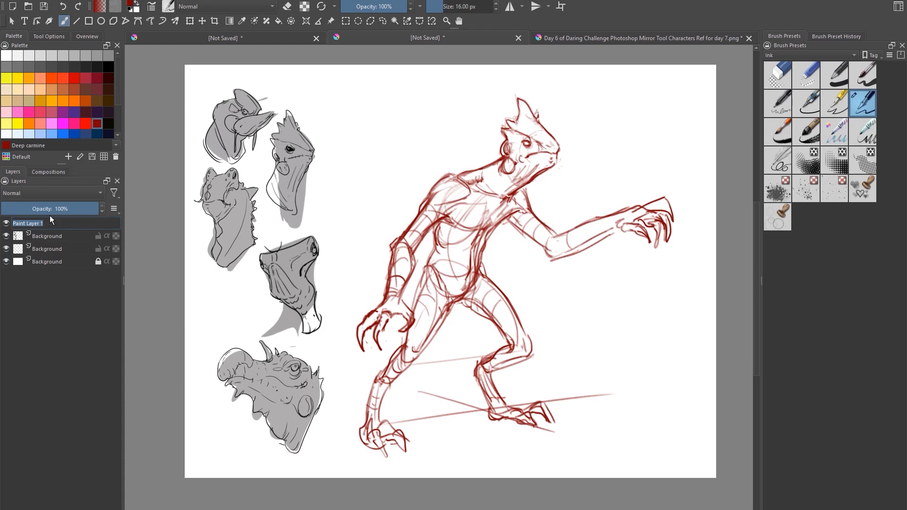
pyautogui.write('Rought Drawin')
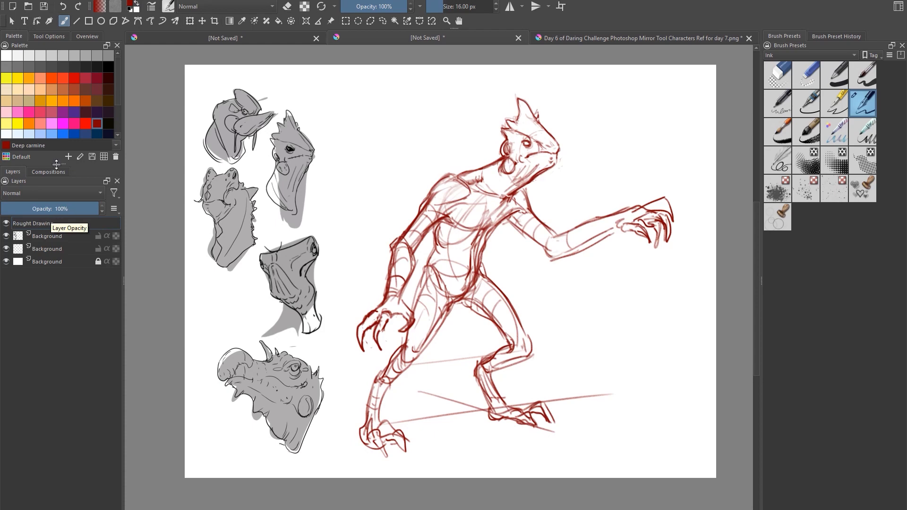
pyautogui.write('g')
pyautogui.press('Return')
pyautogui.moveTo(103, 208); pyautogui.dragTo(27, 210)
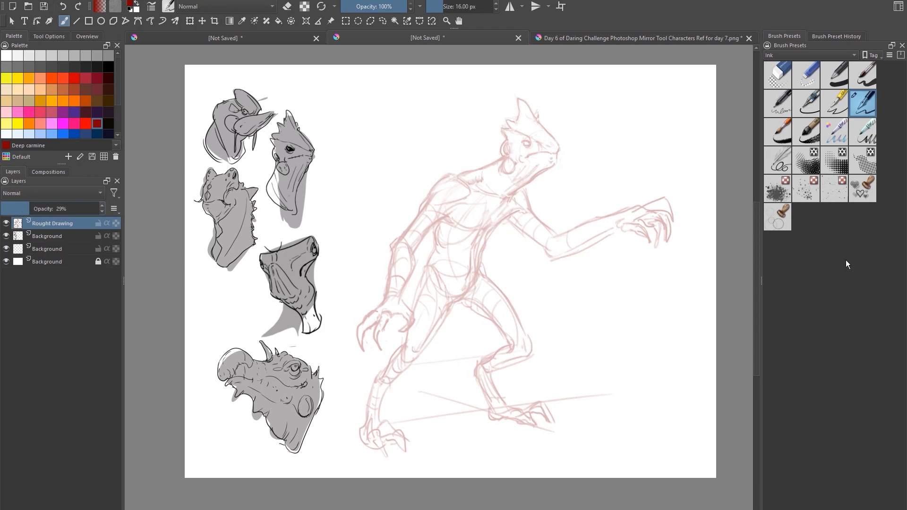
# Add a new paint layer above the rough drawing and choose black as the inking color.
pyautogui.scroll(1, 671, 242)
pyautogui.scroll(-1, 670, 242)
pyautogui.scroll(1, 671, 242)
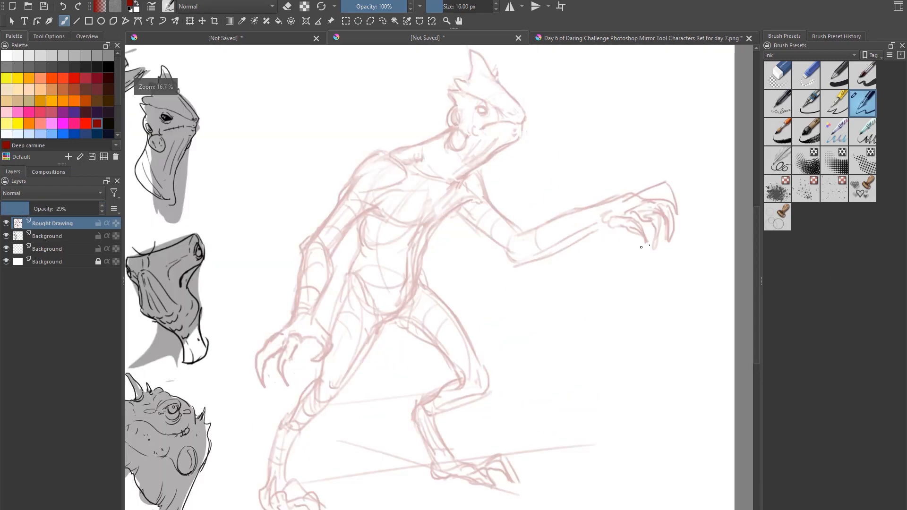
pyautogui.moveTo(566, 296); pyautogui.dragTo(578, 292)
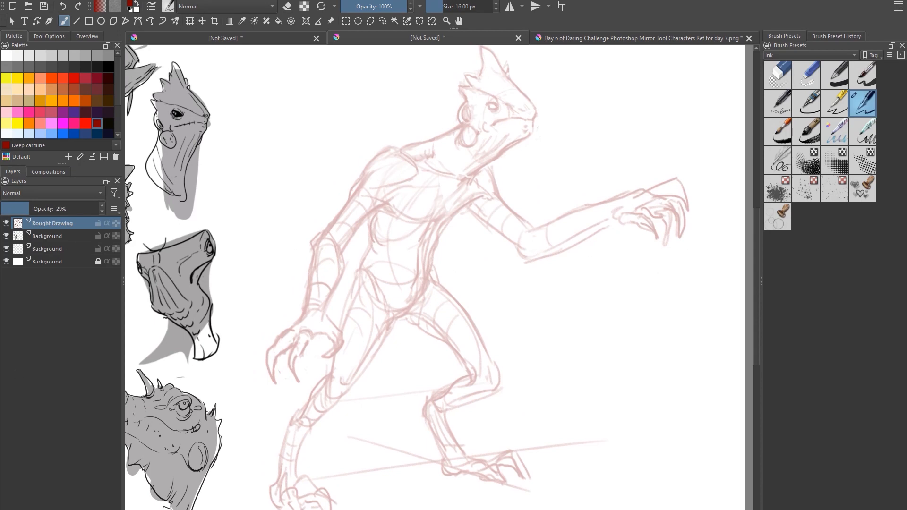
pyautogui.press('Insert')
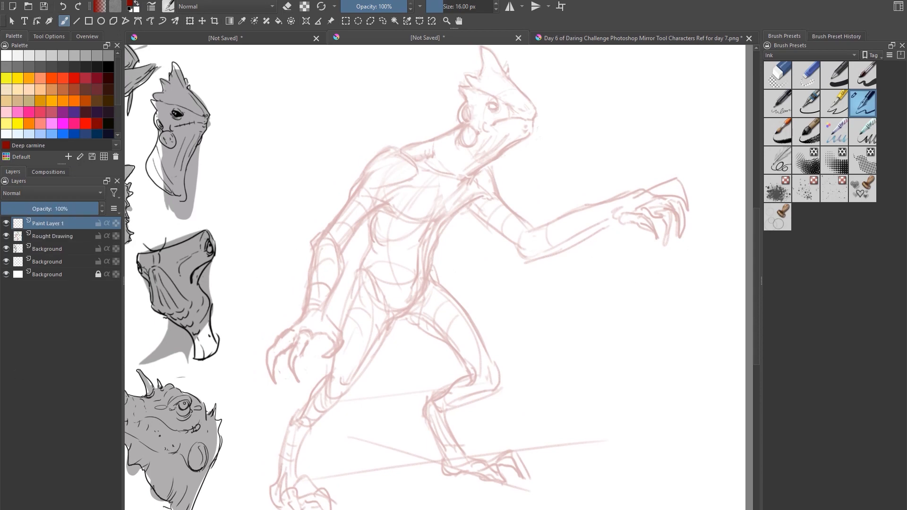
pyautogui.click(109, 67)
pyautogui.scroll(2, 450, 193)
pyautogui.moveTo(509, 169); pyautogui.dragTo(426, 323)
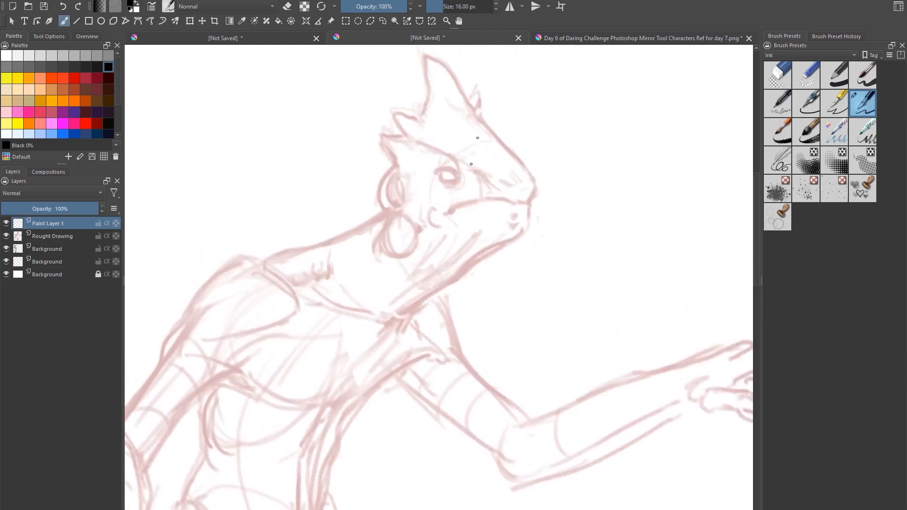
pyautogui.scroll(2, 471, 164)
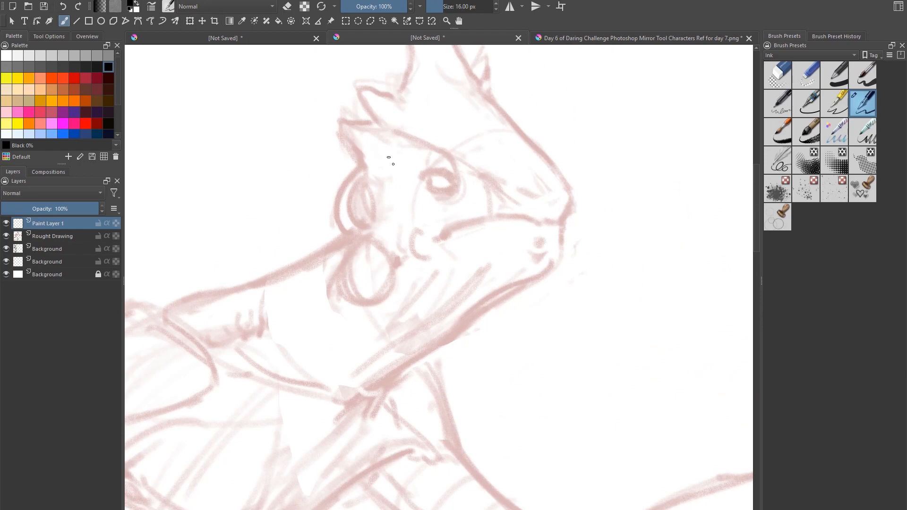
pyautogui.moveTo(409, 189)
pyautogui.mouseDown()
pyautogui.moveTo(465, 173)
pyautogui.moveTo(477, 193)
pyautogui.mouseUp()
pyautogui.moveTo(428, 187)
pyautogui.mouseDown()
pyautogui.moveTo(467, 204)
pyautogui.moveTo(444, 238)
pyautogui.mouseUp()
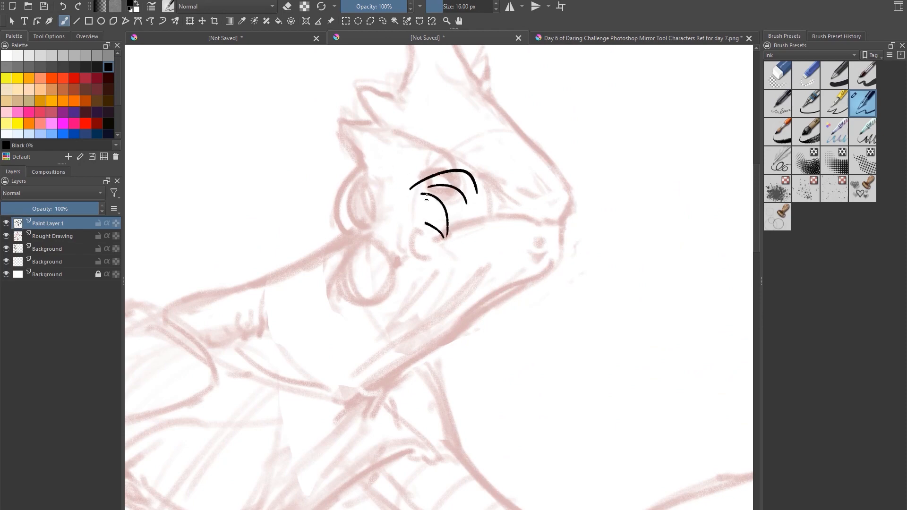
pyautogui.hotkey('ctrl', 'z')
pyautogui.hotkey('ctrl', 'z')
pyautogui.hotkey('ctrl', 'z')
pyautogui.hotkey('ctrl', 'z')
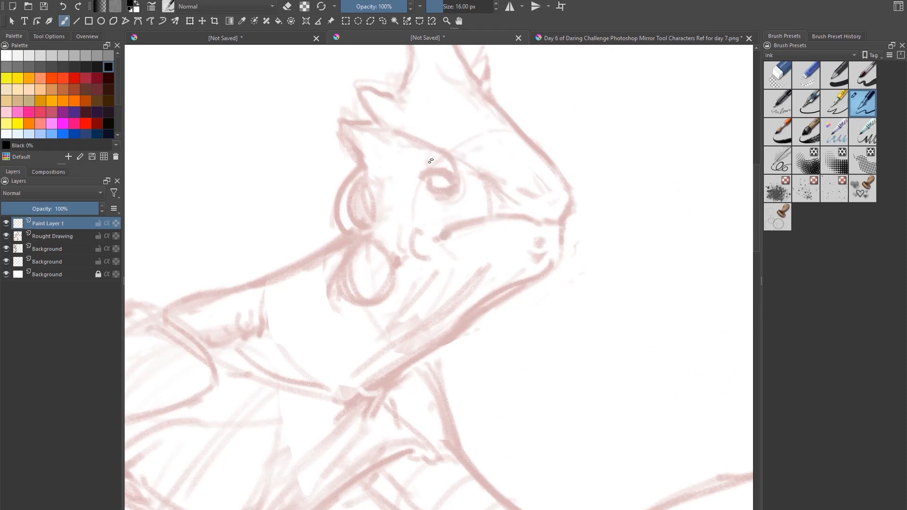
# Ink the creature's eye and brow, the mouth line, and the chin and jaw contour down to the throat.
pyautogui.moveTo(418, 181)
pyautogui.mouseDown()
pyautogui.moveTo(453, 191)
pyautogui.moveTo(461, 183)
pyautogui.mouseUp()
pyautogui.moveTo(444, 148); pyautogui.dragTo(461, 175)
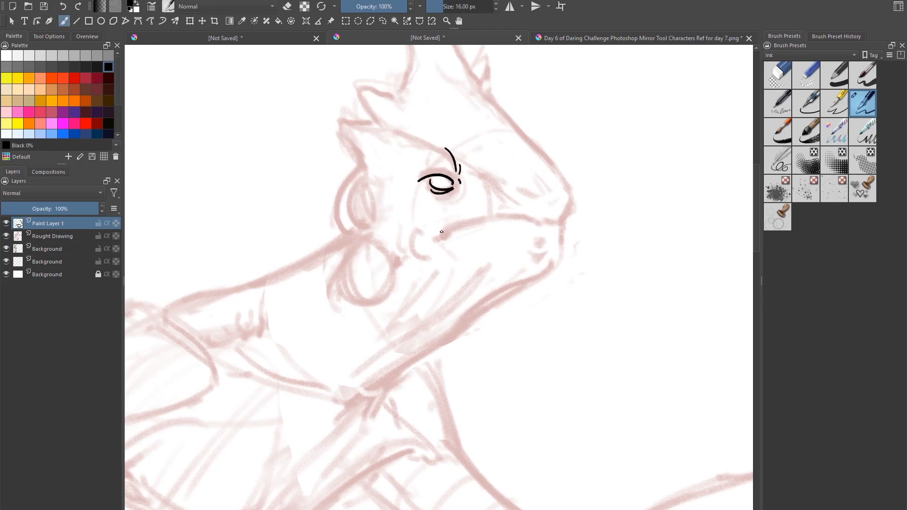
pyautogui.moveTo(451, 232)
pyautogui.mouseDown()
pyautogui.moveTo(516, 217)
pyautogui.moveTo(558, 223)
pyautogui.moveTo(561, 236)
pyautogui.mouseUp()
pyautogui.moveTo(562, 240)
pyautogui.mouseDown()
pyautogui.moveTo(557, 259)
pyautogui.moveTo(439, 339)
pyautogui.moveTo(385, 396)
pyautogui.mouseUp()
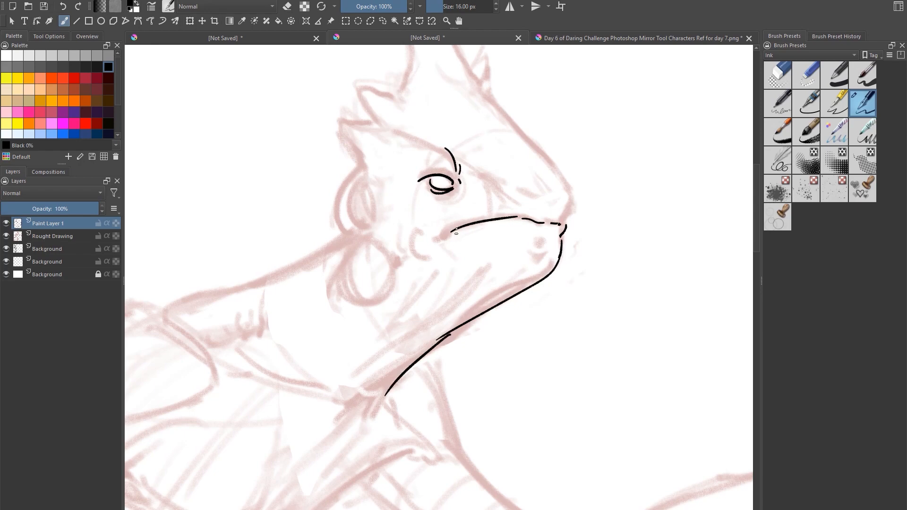
pyautogui.moveTo(450, 231); pyautogui.dragTo(450, 236)
pyautogui.moveTo(438, 180); pyautogui.dragTo(476, 173)
# Ink the rear head spikes, the back of the head and nape, and short folds at the base of the neck.
pyautogui.moveTo(362, 90)
pyautogui.mouseDown()
pyautogui.moveTo(379, 122)
pyautogui.moveTo(338, 116)
pyautogui.moveTo(367, 164)
pyautogui.moveTo(354, 238)
pyautogui.moveTo(215, 279)
pyautogui.moveTo(171, 304)
pyautogui.mouseUp()
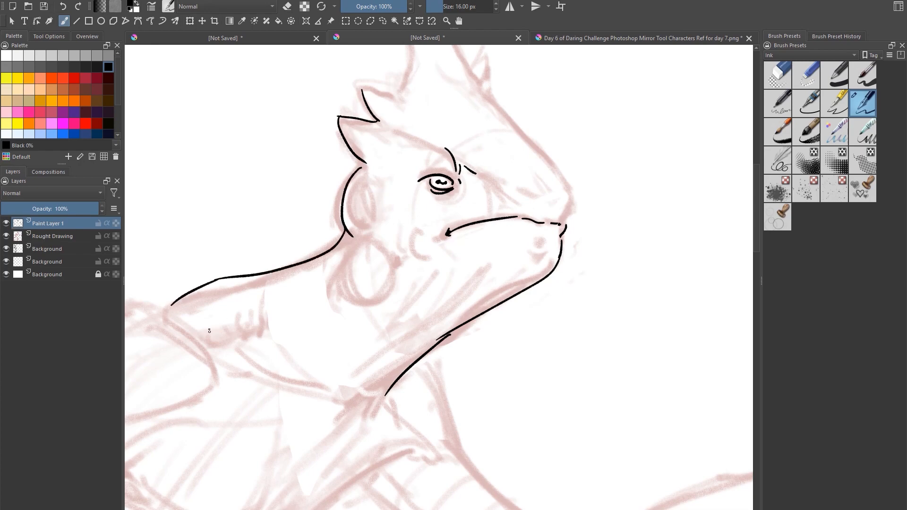
pyautogui.moveTo(209, 329); pyautogui.dragTo(214, 341)
pyautogui.moveTo(216, 333); pyautogui.dragTo(246, 336)
# Ink the round lobe below the ear with an outer contour and hatched shading inside its lower edge.
pyautogui.moveTo(362, 242); pyautogui.dragTo(365, 304)
pyautogui.moveTo(377, 247); pyautogui.dragTo(373, 298)
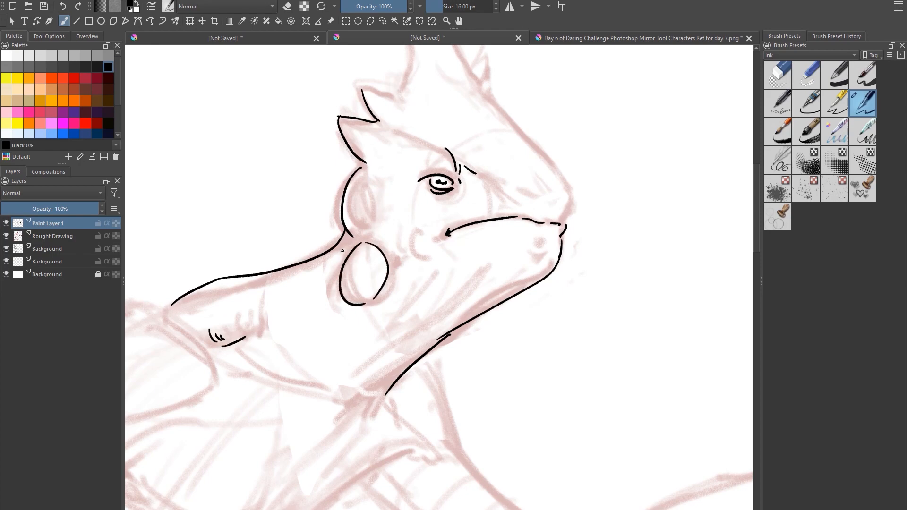
pyautogui.moveTo(343, 250); pyautogui.dragTo(336, 304)
pyautogui.moveTo(352, 261)
pyautogui.mouseDown()
pyautogui.moveTo(345, 282)
pyautogui.moveTo(355, 295)
pyautogui.mouseUp()
pyautogui.moveTo(351, 275); pyautogui.dragTo(348, 294)
pyautogui.moveTo(350, 291); pyautogui.dragTo(363, 298)
# Ink the oval ear at the back of the head with an inner outline and short broken marks around it.
pyautogui.moveTo(364, 184); pyautogui.dragTo(366, 222)
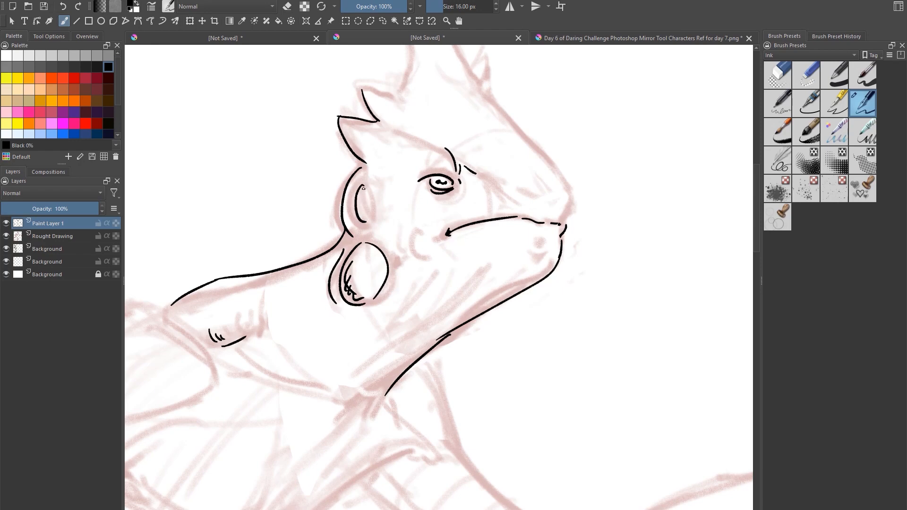
pyautogui.moveTo(362, 186)
pyautogui.mouseDown()
pyautogui.moveTo(367, 222)
pyautogui.moveTo(365, 214)
pyautogui.mouseUp()
pyautogui.moveTo(370, 179); pyautogui.dragTo(377, 194)
pyautogui.moveTo(379, 200)
pyautogui.mouseDown()
pyautogui.moveTo(355, 186)
pyautogui.moveTo(352, 197)
pyautogui.mouseUp()
pyautogui.moveTo(364, 228); pyautogui.dragTo(373, 227)
# Ink the under-eye mark, cheek fold, lower lip, snout tip and nostril, plus the snout's bridge and side crease.
pyautogui.moveTo(432, 201); pyautogui.dragTo(444, 203)
pyautogui.moveTo(415, 233); pyautogui.dragTo(424, 259)
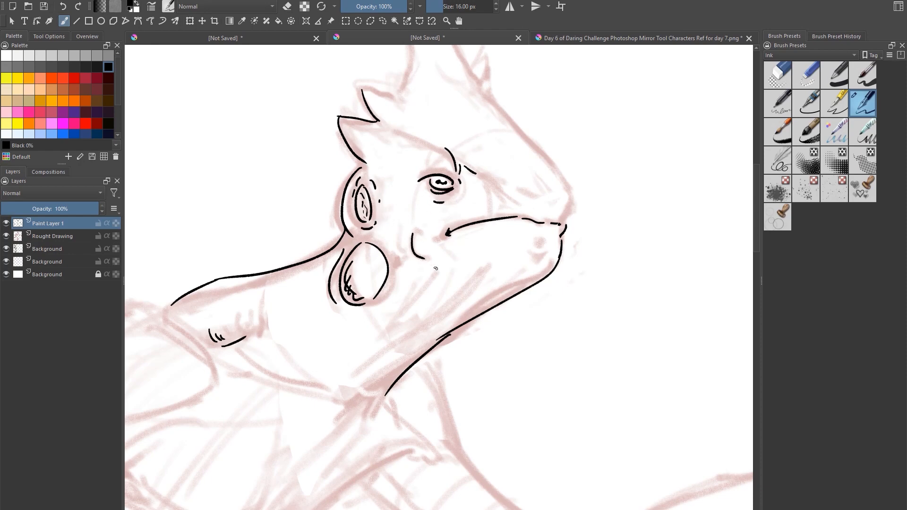
pyautogui.moveTo(539, 237); pyautogui.dragTo(551, 237)
pyautogui.moveTo(567, 185); pyautogui.dragTo(562, 220)
pyautogui.moveTo(531, 184)
pyautogui.mouseDown()
pyautogui.moveTo(557, 214)
pyautogui.moveTo(545, 231)
pyautogui.mouseUp()
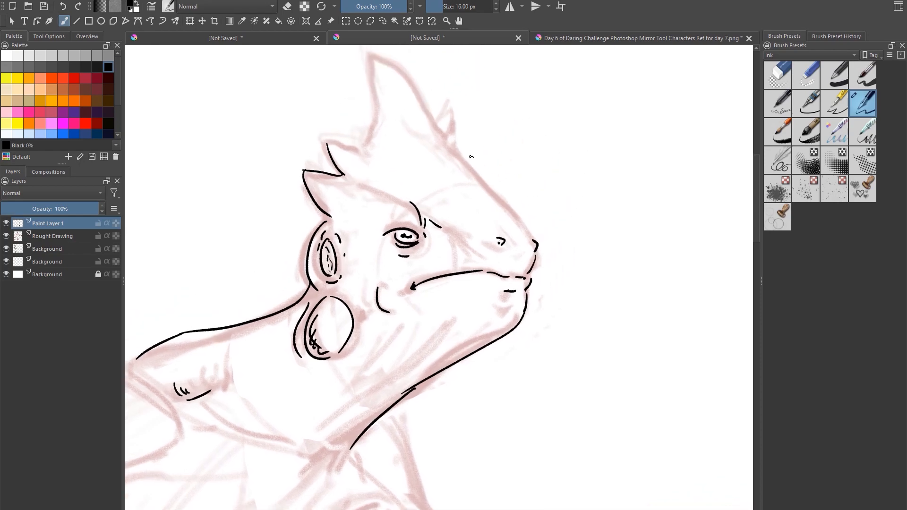
pyautogui.moveTo(448, 147)
pyautogui.mouseDown()
pyautogui.moveTo(532, 238)
pyautogui.moveTo(525, 253)
pyautogui.mouseUp()
pyautogui.moveTo(452, 230); pyautogui.dragTo(481, 241)
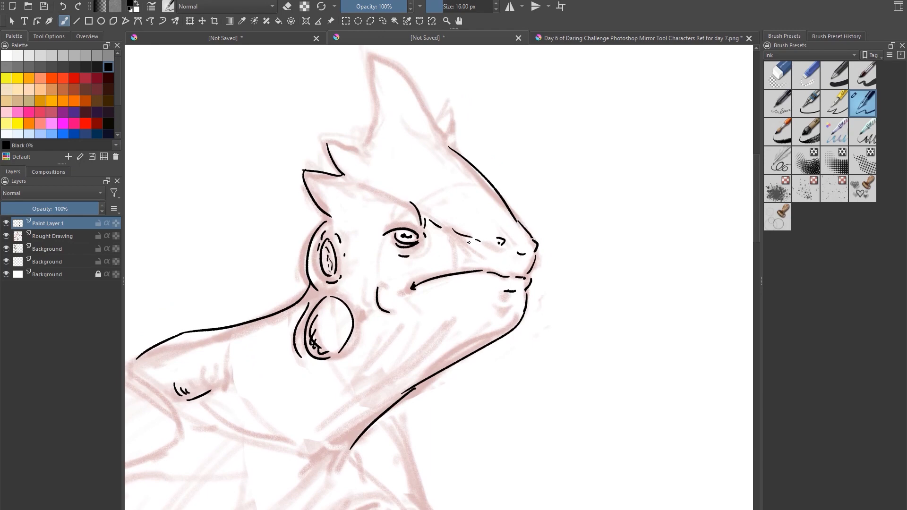
# Ink the tall head horn and the spike behind it, adding forehead, snout and cheek wrinkle marks.
pyautogui.moveTo(431, 192); pyautogui.dragTo(434, 188)
pyautogui.moveTo(342, 171); pyautogui.dragTo(350, 178)
pyautogui.moveTo(327, 142); pyautogui.dragTo(366, 150)
pyautogui.moveTo(369, 58); pyautogui.dragTo(365, 150)
pyautogui.moveTo(445, 171); pyautogui.dragTo(419, 212)
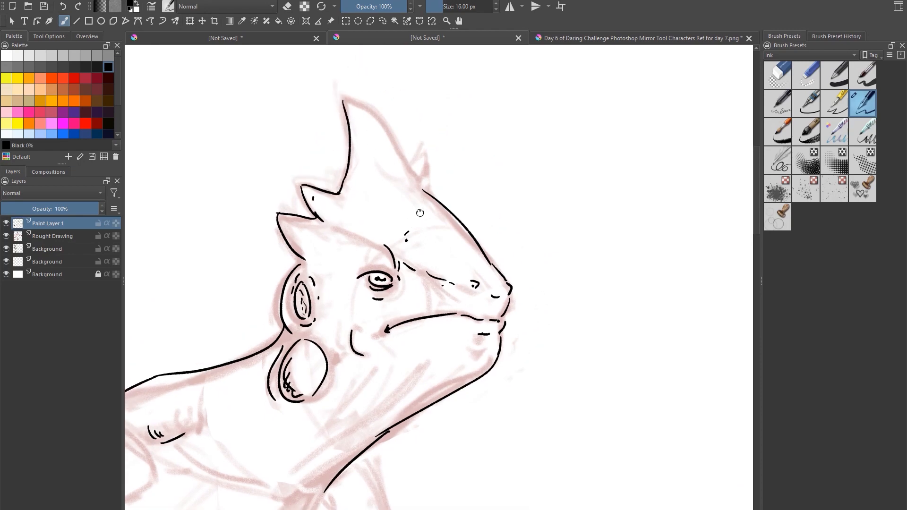
pyautogui.moveTo(346, 95)
pyautogui.mouseDown()
pyautogui.moveTo(394, 128)
pyautogui.moveTo(458, 230)
pyautogui.mouseUp()
pyautogui.moveTo(495, 285); pyautogui.dragTo(498, 314)
pyautogui.moveTo(430, 282)
pyautogui.mouseDown()
pyautogui.moveTo(439, 302)
pyautogui.moveTo(398, 293)
pyautogui.moveTo(417, 290)
pyautogui.mouseUp()
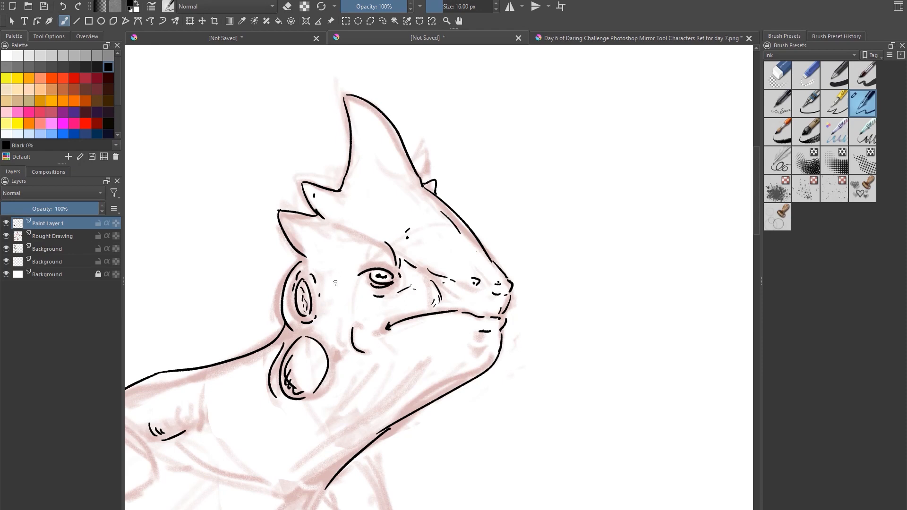
# Add the cheek fold and chin wrinkles, and ink long skin folds running down the throat and neck.
pyautogui.moveTo(335, 282); pyautogui.dragTo(371, 305)
pyautogui.moveTo(420, 361)
pyautogui.mouseDown()
pyautogui.moveTo(476, 368)
pyautogui.moveTo(479, 351)
pyautogui.moveTo(483, 370)
pyautogui.moveTo(323, 472)
pyautogui.mouseUp()
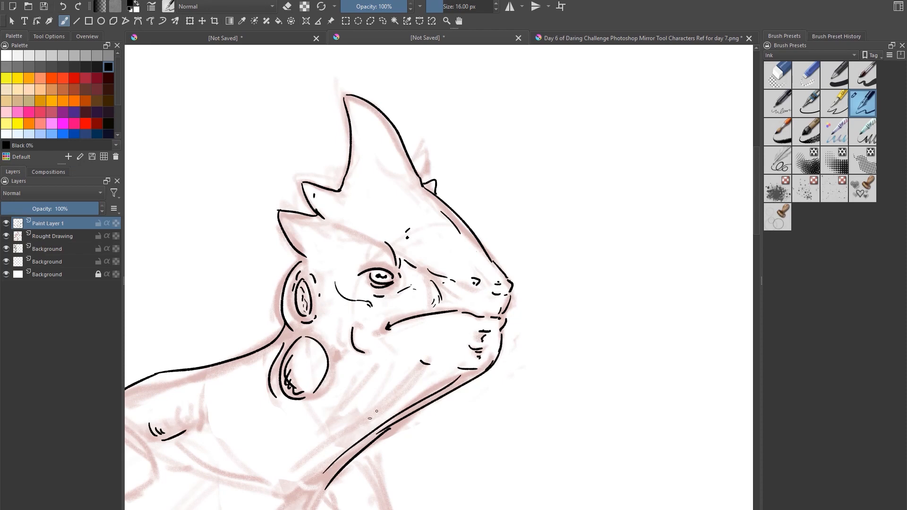
pyautogui.moveTo(407, 378); pyautogui.dragTo(292, 479)
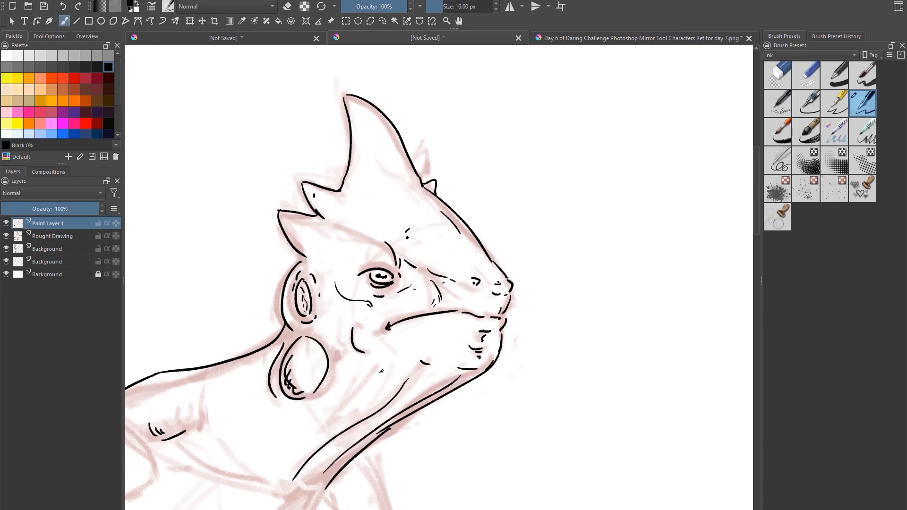
pyautogui.moveTo(352, 405); pyautogui.dragTo(266, 469)
pyautogui.click(258, 471)
# Ink the remaining folds at the neck base, the collarbone notch and the far shoulder's curve.
pyautogui.moveTo(463, 408); pyautogui.dragTo(553, 225)
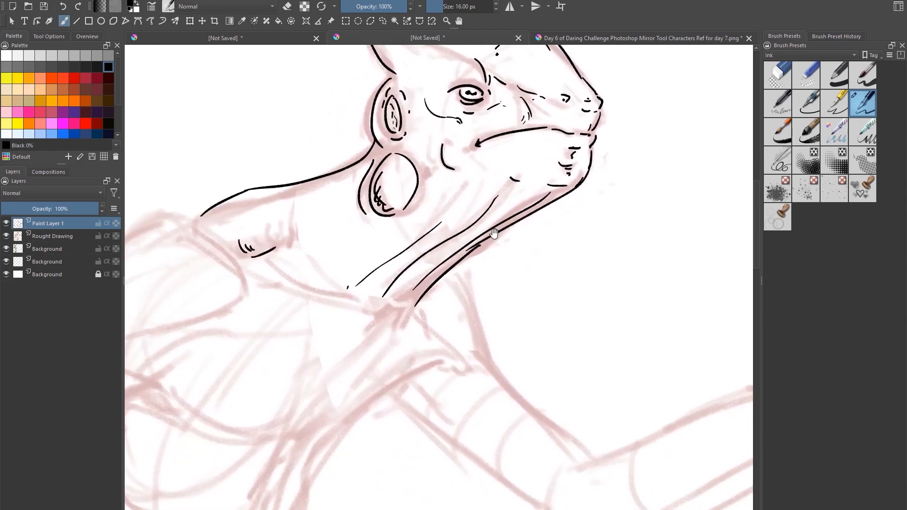
pyautogui.moveTo(293, 206); pyautogui.dragTo(283, 240)
pyautogui.moveTo(280, 234); pyautogui.dragTo(278, 242)
pyautogui.moveTo(383, 305); pyautogui.dragTo(418, 310)
pyautogui.moveTo(441, 279); pyautogui.dragTo(481, 359)
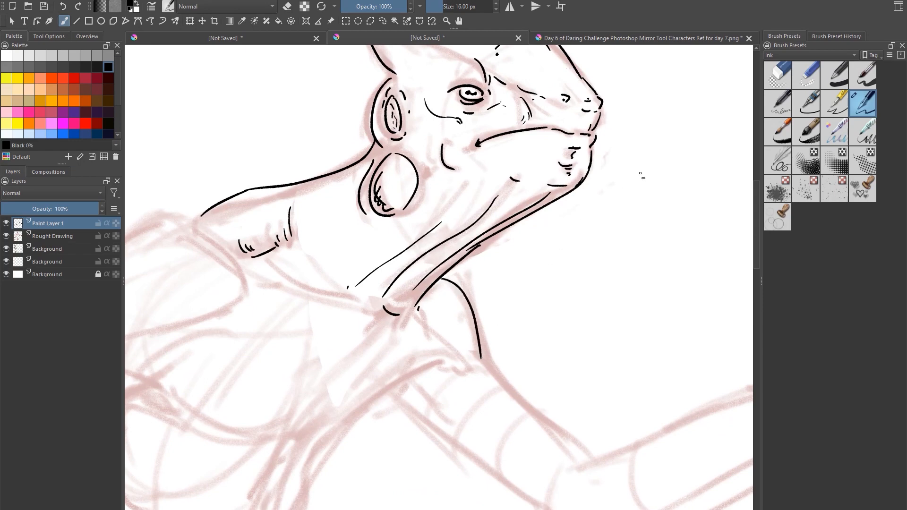
# Ink the near shoulder, the armpit crease and both contours of the near upper arm.
pyautogui.scroll(-1, 593, 286)
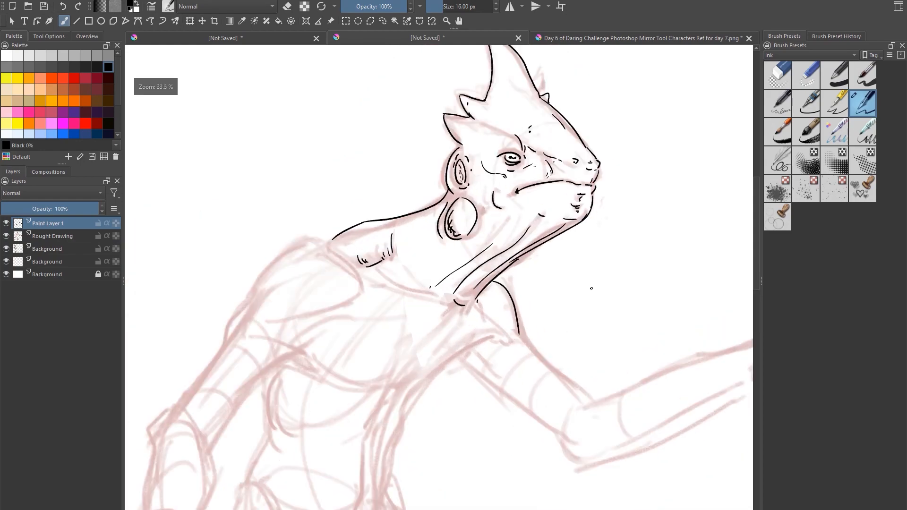
pyautogui.moveTo(328, 240)
pyautogui.mouseDown()
pyautogui.moveTo(292, 243)
pyautogui.moveTo(237, 326)
pyautogui.mouseUp()
pyautogui.moveTo(345, 305)
pyautogui.mouseDown()
pyautogui.moveTo(285, 335)
pyautogui.moveTo(310, 352)
pyautogui.mouseUp()
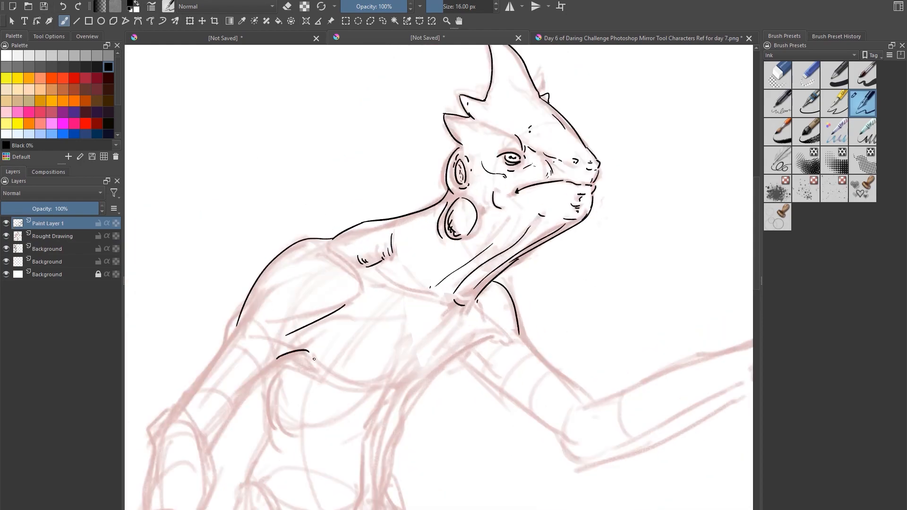
pyautogui.moveTo(246, 299); pyautogui.dragTo(182, 403)
pyautogui.moveTo(302, 353); pyautogui.dragTo(217, 435)
# Ink the near elbow and both forearm contours, with a muscle line along the forearm.
pyautogui.moveTo(249, 382)
pyautogui.mouseDown()
pyautogui.moveTo(267, 288)
pyautogui.moveTo(299, 213)
pyautogui.mouseUp()
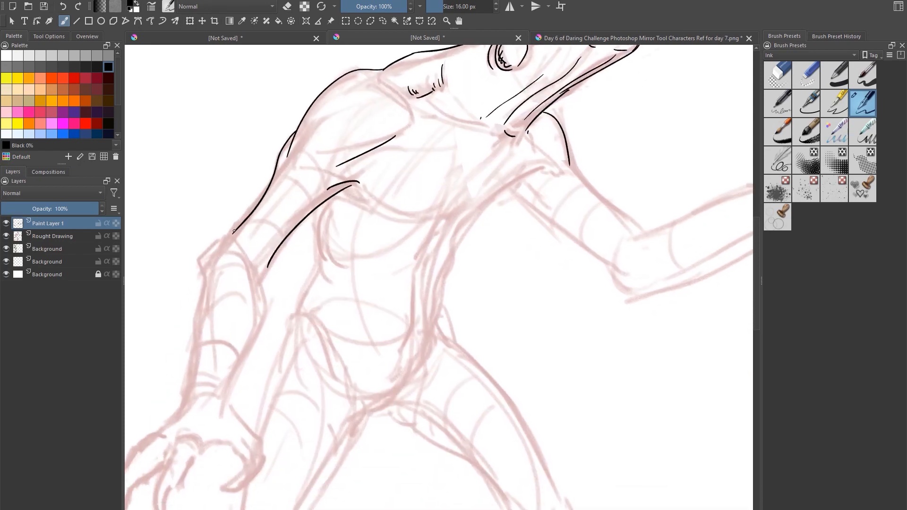
pyautogui.moveTo(233, 231)
pyautogui.mouseDown()
pyautogui.moveTo(203, 289)
pyautogui.moveTo(183, 407)
pyautogui.mouseUp()
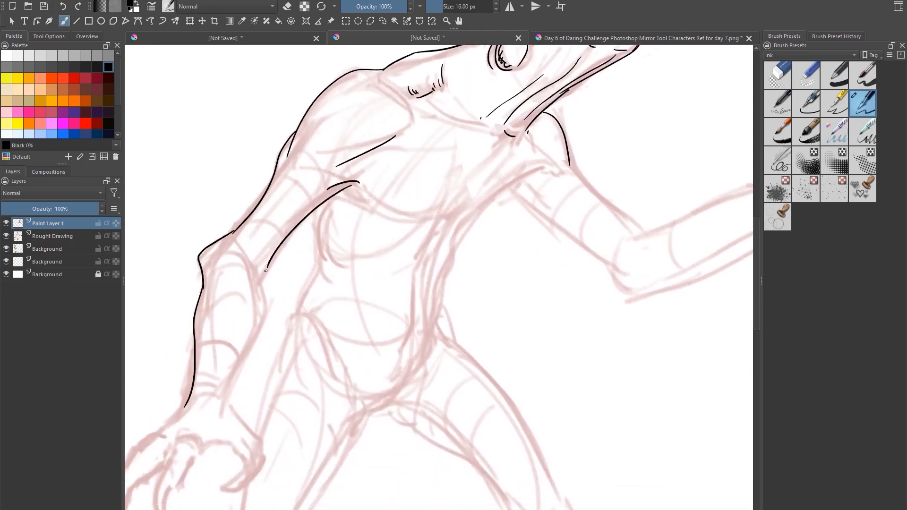
pyautogui.moveTo(267, 268); pyautogui.dragTo(259, 283)
pyautogui.moveTo(246, 248)
pyautogui.mouseDown()
pyautogui.moveTo(259, 288)
pyautogui.moveTo(218, 423)
pyautogui.mouseUp()
pyautogui.moveTo(216, 269); pyautogui.dragTo(215, 381)
# Ink the near hand's outline, fingers and thumb with long curved claws and creases at the claw bases.
pyautogui.moveTo(305, 381); pyautogui.dragTo(352, 259)
pyautogui.moveTo(229, 278)
pyautogui.mouseDown()
pyautogui.moveTo(161, 351)
pyautogui.moveTo(168, 420)
pyautogui.moveTo(172, 359)
pyautogui.mouseUp()
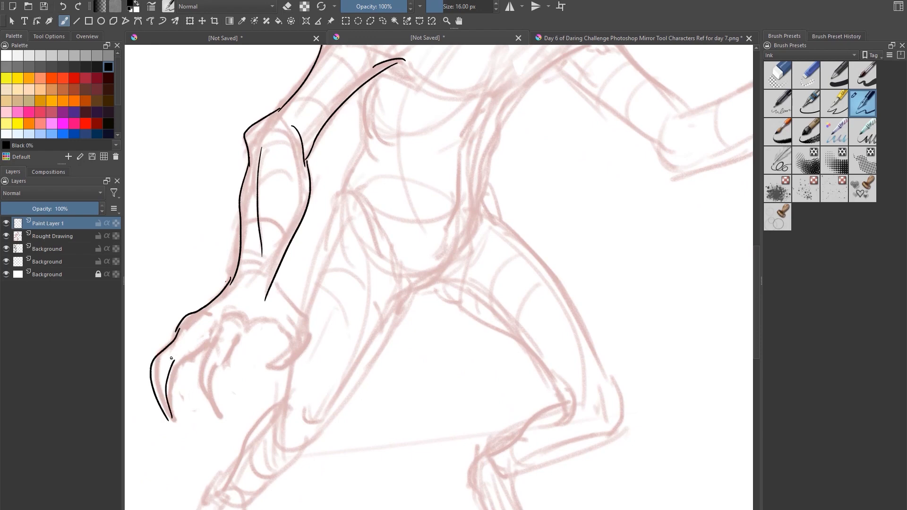
pyautogui.moveTo(168, 419); pyautogui.dragTo(174, 426)
pyautogui.moveTo(174, 426); pyautogui.dragTo(172, 415)
pyautogui.moveTo(172, 369)
pyautogui.mouseDown()
pyautogui.moveTo(241, 323)
pyautogui.moveTo(195, 368)
pyautogui.moveTo(198, 394)
pyautogui.moveTo(226, 430)
pyautogui.moveTo(218, 374)
pyautogui.moveTo(252, 339)
pyautogui.moveTo(281, 335)
pyautogui.mouseUp()
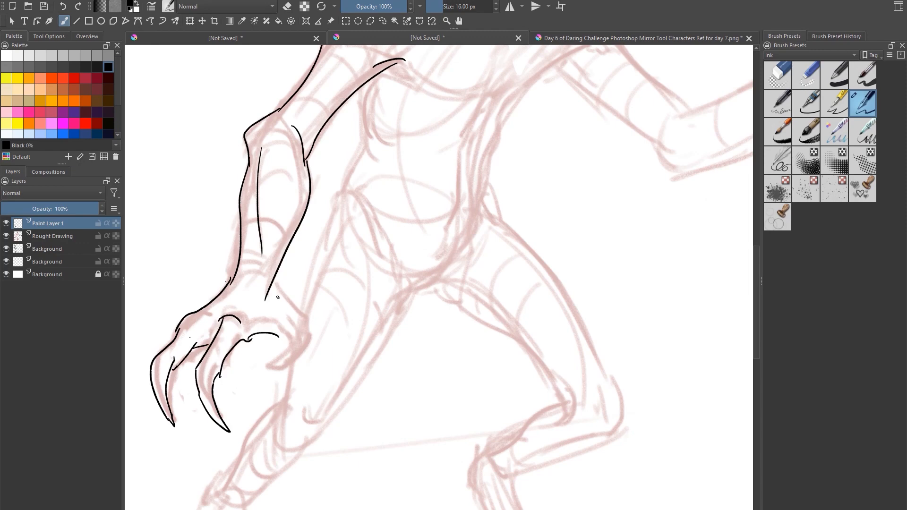
pyautogui.moveTo(276, 280)
pyautogui.mouseDown()
pyautogui.moveTo(274, 302)
pyautogui.moveTo(304, 338)
pyautogui.moveTo(274, 384)
pyautogui.mouseUp()
pyautogui.moveTo(293, 342)
pyautogui.mouseDown()
pyautogui.moveTo(287, 350)
pyautogui.moveTo(277, 332)
pyautogui.moveTo(251, 332)
pyautogui.moveTo(220, 364)
pyautogui.moveTo(177, 364)
pyautogui.mouseUp()
pyautogui.moveTo(178, 356); pyautogui.dragTo(176, 366)
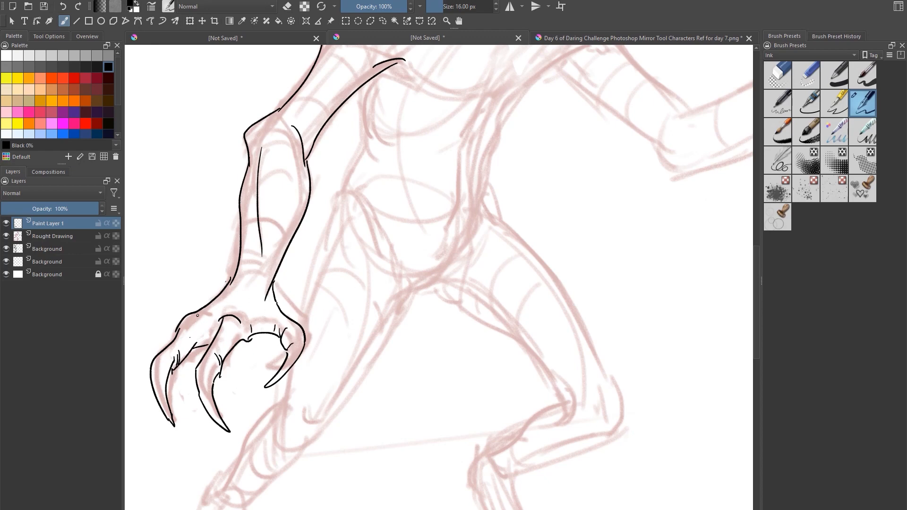
# Detail the near hand's knuckles and tendons, and ink the near side of the torso, hip and outer thigh.
pyautogui.moveTo(197, 313)
pyautogui.mouseDown()
pyautogui.moveTo(208, 315)
pyautogui.moveTo(198, 344)
pyautogui.mouseUp()
pyautogui.moveTo(206, 331); pyautogui.dragTo(200, 346)
pyautogui.moveTo(224, 307)
pyautogui.mouseDown()
pyautogui.moveTo(219, 315)
pyautogui.moveTo(227, 303)
pyautogui.mouseUp()
pyautogui.moveTo(252, 298)
pyautogui.mouseDown()
pyautogui.moveTo(249, 320)
pyautogui.moveTo(258, 325)
pyautogui.mouseUp()
pyautogui.moveTo(262, 319)
pyautogui.mouseDown()
pyautogui.moveTo(277, 341)
pyautogui.moveTo(298, 327)
pyautogui.mouseUp()
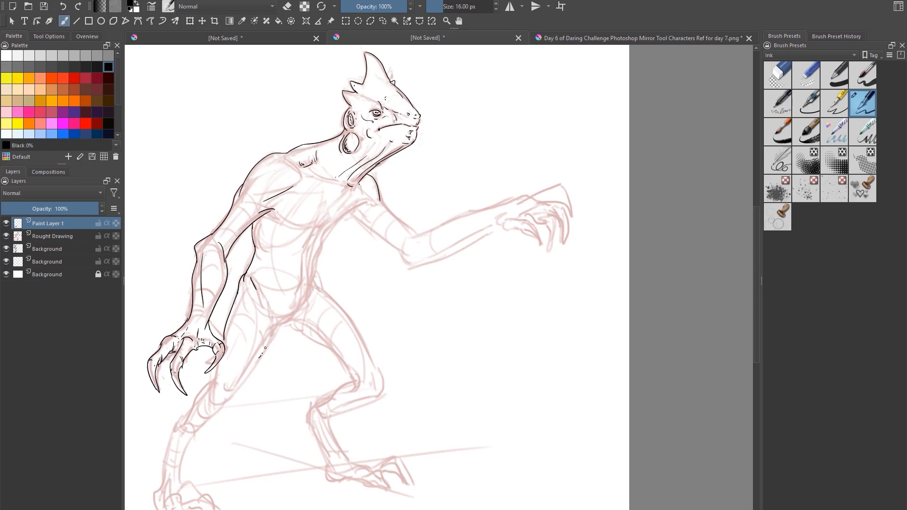
# Ink the near inner thigh and groin, the lower edge of the chest and the collarbone.
pyautogui.moveTo(260, 355)
pyautogui.mouseDown()
pyautogui.moveTo(289, 321)
pyautogui.moveTo(299, 329)
pyautogui.mouseUp()
pyautogui.moveTo(313, 290); pyautogui.dragTo(292, 325)
pyautogui.moveTo(332, 225)
pyautogui.mouseDown()
pyautogui.moveTo(372, 217)
pyautogui.moveTo(329, 231)
pyautogui.mouseUp()
pyautogui.moveTo(275, 215); pyautogui.dragTo(311, 225)
pyautogui.moveTo(314, 177)
pyautogui.mouseDown()
pyautogui.moveTo(307, 184)
pyautogui.moveTo(301, 176)
pyautogui.moveTo(340, 182)
pyautogui.mouseUp()
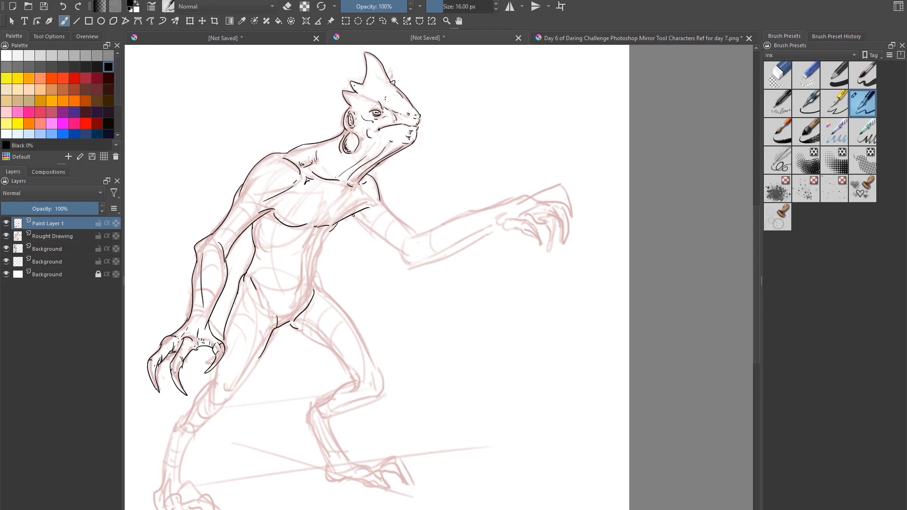
# Ink the outstretched arm's upper arm, elbow and forearm contours up to the wrist.
pyautogui.moveTo(353, 215); pyautogui.dragTo(402, 259)
pyautogui.moveTo(379, 200)
pyautogui.mouseDown()
pyautogui.moveTo(415, 247)
pyautogui.moveTo(413, 234)
pyautogui.moveTo(398, 259)
pyautogui.moveTo(394, 248)
pyautogui.moveTo(410, 269)
pyautogui.moveTo(442, 269)
pyautogui.moveTo(419, 263)
pyautogui.moveTo(443, 259)
pyautogui.moveTo(482, 238)
pyautogui.mouseUp()
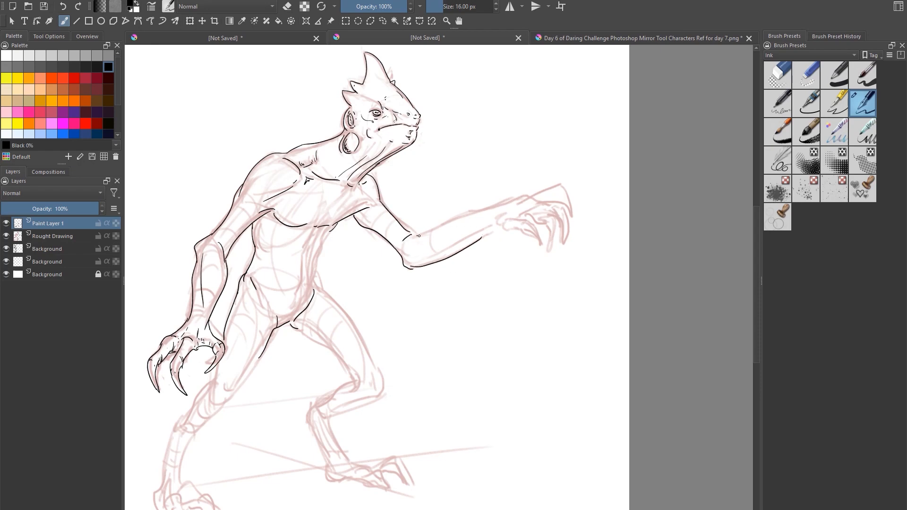
pyautogui.moveTo(410, 238); pyautogui.dragTo(488, 213)
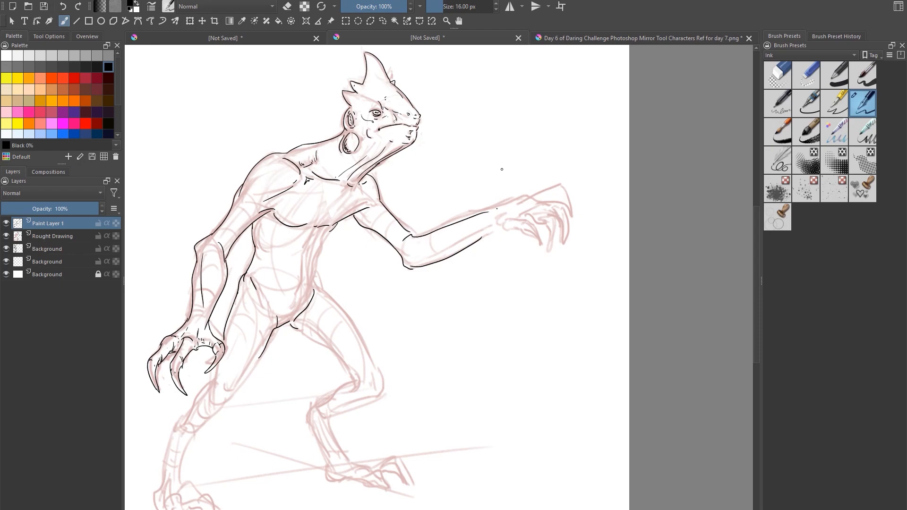
pyautogui.moveTo(489, 212); pyautogui.dragTo(534, 206)
pyautogui.hotkey('ctrl', 'z')
pyautogui.click(497, 208)
# Ink the torso's far side and abdomen edge, adding rib, armpit and shoulder muscle marks.
pyautogui.moveTo(335, 224); pyautogui.dragTo(312, 291)
pyautogui.moveTo(317, 228); pyautogui.dragTo(295, 303)
pyautogui.moveTo(256, 250)
pyautogui.mouseDown()
pyautogui.moveTo(273, 246)
pyautogui.moveTo(265, 242)
pyautogui.mouseUp()
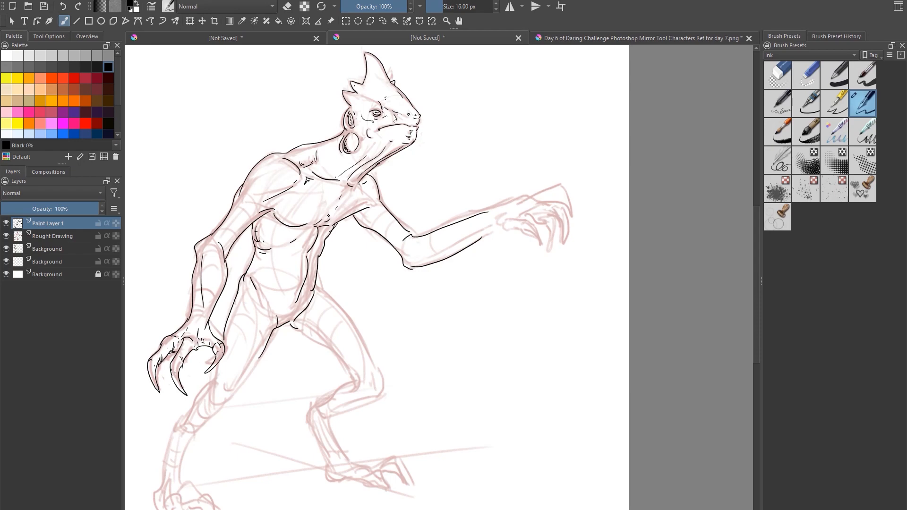
pyautogui.moveTo(352, 210); pyautogui.dragTo(369, 198)
pyautogui.moveTo(257, 168); pyautogui.dragTo(249, 179)
pyautogui.moveTo(250, 212); pyautogui.dragTo(239, 224)
# Ink the near leg's inner thigh and front of the knee, and both sides of the far thigh down to the knee.
pyautogui.moveTo(263, 349); pyautogui.dragTo(221, 405)
pyautogui.moveTo(217, 367); pyautogui.dragTo(185, 411)
pyautogui.moveTo(297, 329); pyautogui.dragTo(332, 350)
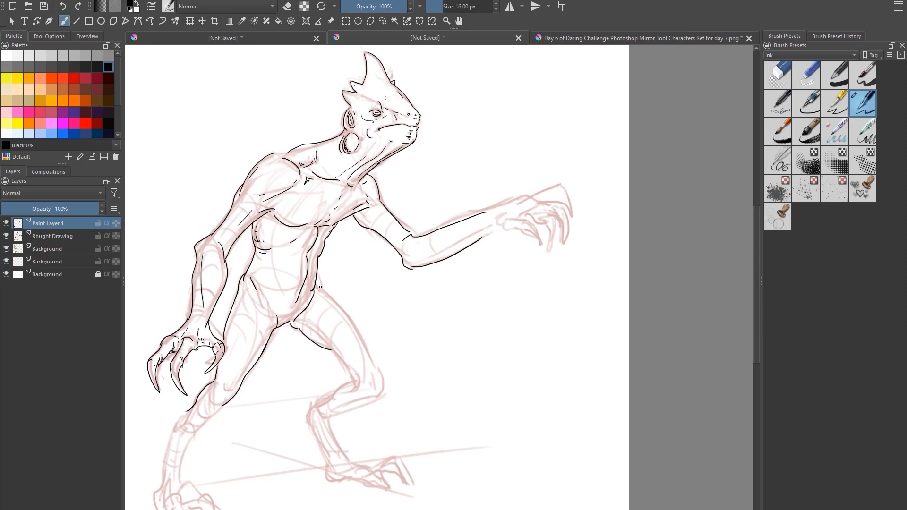
pyautogui.moveTo(319, 277)
pyautogui.mouseDown()
pyautogui.moveTo(379, 373)
pyautogui.moveTo(375, 391)
pyautogui.mouseUp()
# Ink the near leg's knee and both sides of its lower leg down to the heel.
pyautogui.moveTo(220, 382)
pyautogui.mouseDown()
pyautogui.moveTo(217, 401)
pyautogui.moveTo(233, 393)
pyautogui.moveTo(211, 400)
pyautogui.moveTo(218, 406)
pyautogui.moveTo(219, 384)
pyautogui.moveTo(178, 425)
pyautogui.mouseUp()
pyautogui.moveTo(223, 405)
pyautogui.mouseDown()
pyautogui.moveTo(185, 430)
pyautogui.moveTo(196, 430)
pyautogui.moveTo(181, 474)
pyautogui.mouseUp()
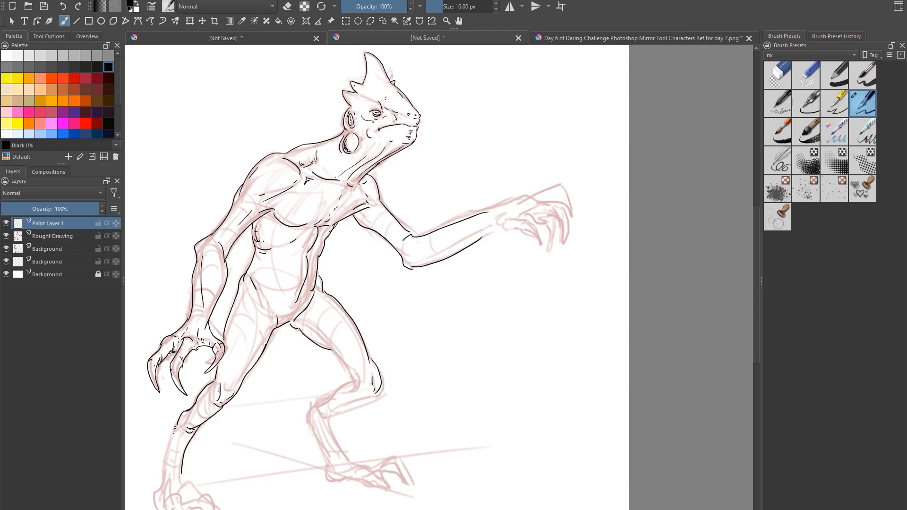
pyautogui.moveTo(177, 421); pyautogui.dragTo(157, 507)
# Ink the back of the far leg's knee, the rear of its lower leg and the calf line beneath the knee.
pyautogui.moveTo(331, 350)
pyautogui.mouseDown()
pyautogui.moveTo(353, 375)
pyautogui.moveTo(344, 393)
pyautogui.moveTo(355, 382)
pyautogui.moveTo(315, 404)
pyautogui.mouseUp()
pyautogui.hotkey('ctrl', 'z')
pyautogui.moveTo(355, 378)
pyautogui.mouseDown()
pyautogui.moveTo(313, 404)
pyautogui.moveTo(354, 382)
pyautogui.moveTo(309, 408)
pyautogui.moveTo(318, 411)
pyautogui.moveTo(310, 408)
pyautogui.moveTo(326, 470)
pyautogui.mouseUp()
pyautogui.hotkey('ctrl', 'z')
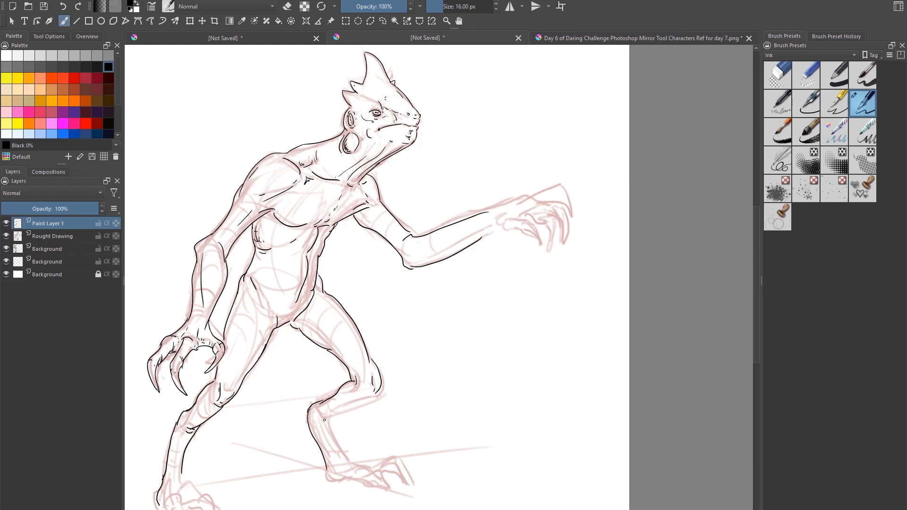
pyautogui.moveTo(324, 420)
pyautogui.mouseDown()
pyautogui.moveTo(378, 401)
pyautogui.moveTo(381, 390)
pyautogui.mouseUp()
# Add short texture strokes to the neck, the main horn and the spikes at the back of the head.
pyautogui.moveTo(328, 154); pyautogui.dragTo(335, 161)
pyautogui.moveTo(382, 128); pyautogui.dragTo(392, 125)
pyautogui.hotkey('ctrl', 'z')
pyautogui.moveTo(353, 83); pyautogui.dragTo(357, 89)
pyautogui.moveTo(367, 57); pyautogui.dragTo(371, 72)
pyautogui.moveTo(345, 94); pyautogui.dragTo(376, 102)
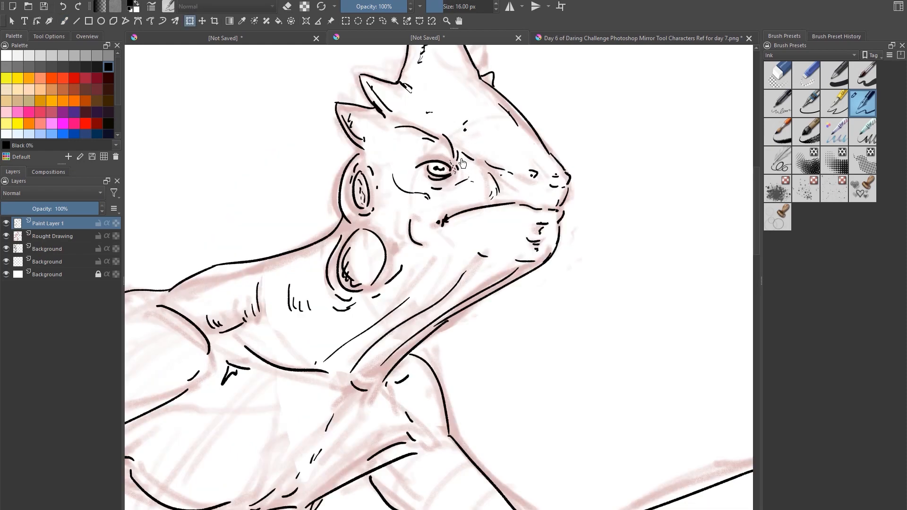
# Erase the inked eye with the eraser enlarged to 90 px, leaving the surrounding face lines in place.
pyautogui.press('e')
pyautogui.press('b')
pyautogui.press(']')
pyautogui.press(']')
pyautogui.press(']')
pyautogui.press(']')
pyautogui.press(']')
pyautogui.press(']')
pyautogui.press(']')
pyautogui.press(']')
pyautogui.press(']')
pyautogui.press(']')
pyautogui.press(']')
pyautogui.press(']')
pyautogui.press(']')
pyautogui.press(']')
pyautogui.press(']')
pyautogui.press(']')
pyautogui.press(']')
pyautogui.press(']')
pyautogui.press(']')
pyautogui.press(']')
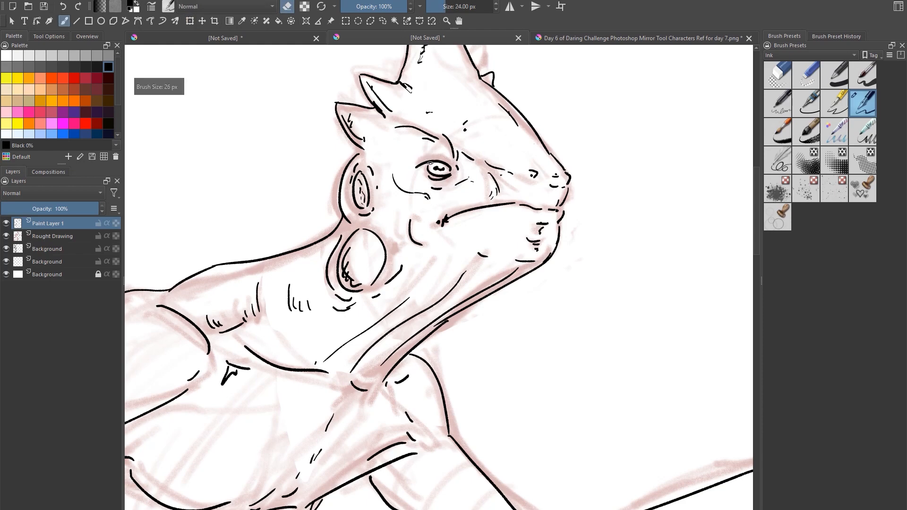
pyautogui.moveTo(423, 165)
pyautogui.mouseDown()
pyautogui.moveTo(444, 181)
pyautogui.moveTo(449, 170)
pyautogui.mouseUp()
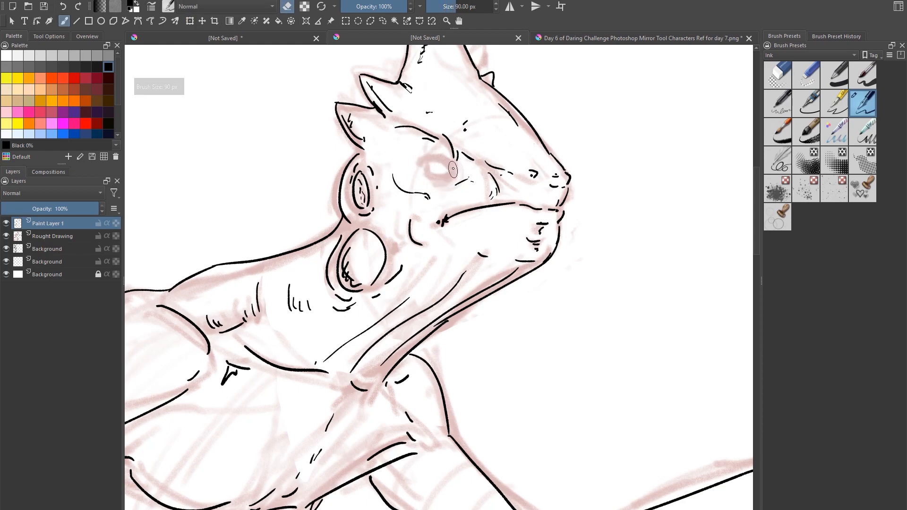
# Redraw the eye larger with heavy lids, a slit pupil and corner creases, reducing the ink brush to 18 px.
pyautogui.press('[')
pyautogui.press('[')
pyautogui.press('[')
pyautogui.press('[')
pyautogui.press('[')
pyautogui.press('[')
pyautogui.press('[')
pyautogui.press('[')
pyautogui.press('[')
pyautogui.press('[')
pyautogui.press('[')
pyautogui.press('[')
pyautogui.press('e')
pyautogui.press('[')
pyautogui.press('[')
pyautogui.press('[')
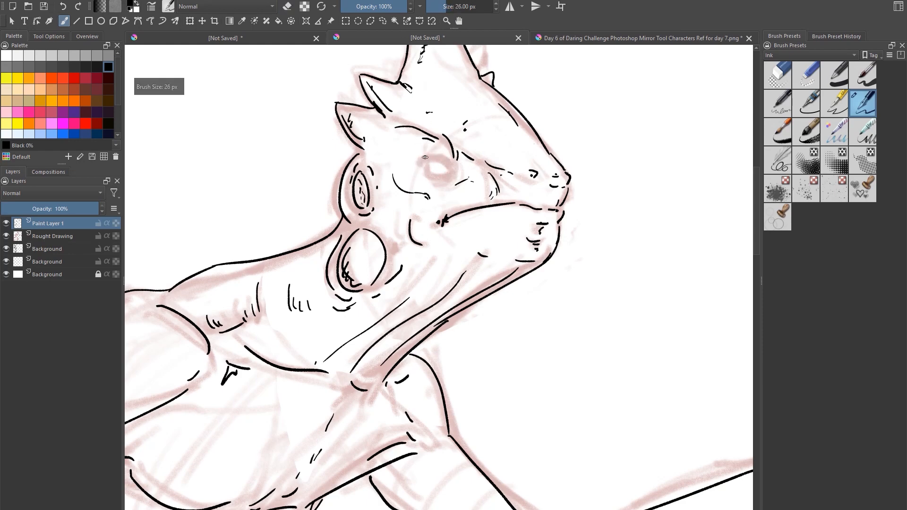
pyautogui.moveTo(413, 156)
pyautogui.mouseDown()
pyautogui.moveTo(439, 154)
pyautogui.moveTo(453, 168)
pyautogui.moveTo(445, 180)
pyautogui.moveTo(454, 176)
pyautogui.moveTo(431, 167)
pyautogui.moveTo(459, 173)
pyautogui.moveTo(406, 165)
pyautogui.moveTo(414, 162)
pyautogui.mouseUp()
pyautogui.press('[')
pyautogui.press('[')
pyautogui.hotkey('ctrl', 'z')
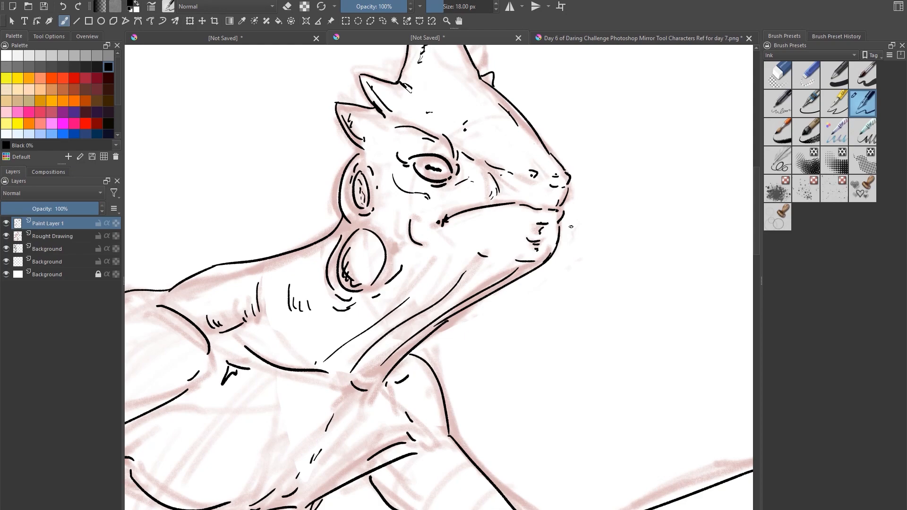
# Add small wrinkle and scale marks to the snout, cheek, jaw and base of the horn.
pyautogui.scroll(-3, 570, 227)
pyautogui.scroll(2, 618, 296)
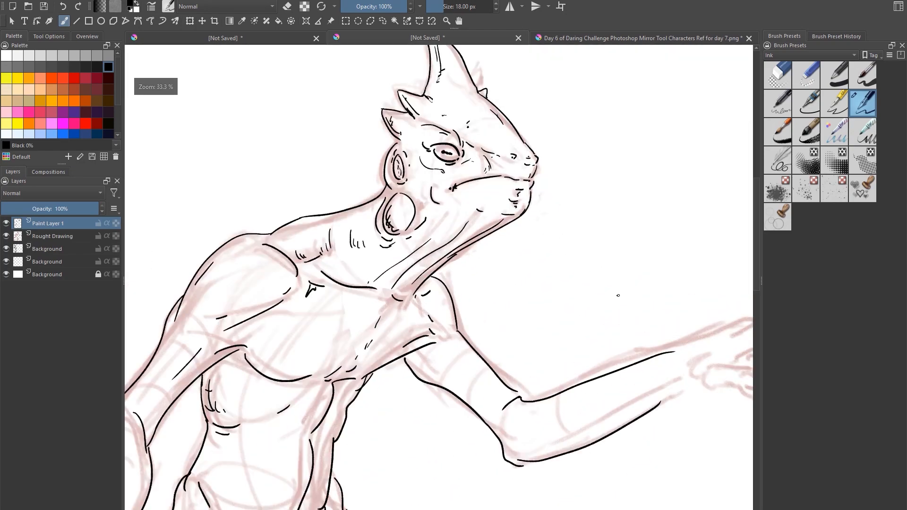
pyautogui.moveTo(488, 157); pyautogui.dragTo(493, 167)
pyautogui.hotkey('ctrl', 'z')
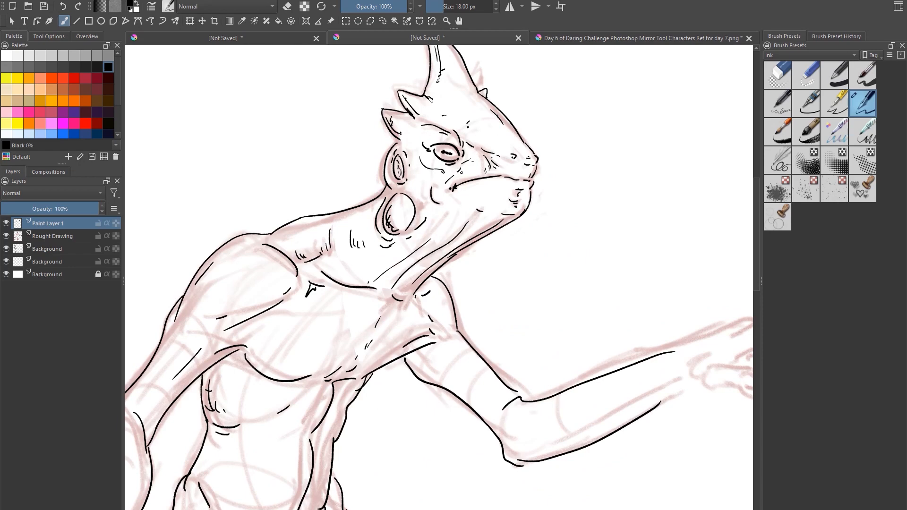
pyautogui.moveTo(473, 189); pyautogui.dragTo(485, 185)
pyautogui.moveTo(454, 81)
pyautogui.mouseDown()
pyautogui.moveTo(479, 106)
pyautogui.moveTo(466, 105)
pyautogui.mouseUp()
# Add short muscle and crease marks along the neck, near shoulder, lower chest edge and the outstretched arm's armpit and elbow.
pyautogui.moveTo(373, 204); pyautogui.dragTo(369, 213)
pyautogui.moveTo(230, 243)
pyautogui.mouseDown()
pyautogui.moveTo(226, 252)
pyautogui.moveTo(257, 241)
pyautogui.mouseUp()
pyautogui.moveTo(200, 298); pyautogui.dragTo(194, 309)
pyautogui.moveTo(250, 349)
pyautogui.mouseDown()
pyautogui.moveTo(247, 360)
pyautogui.moveTo(260, 369)
pyautogui.mouseUp()
pyautogui.press('e')
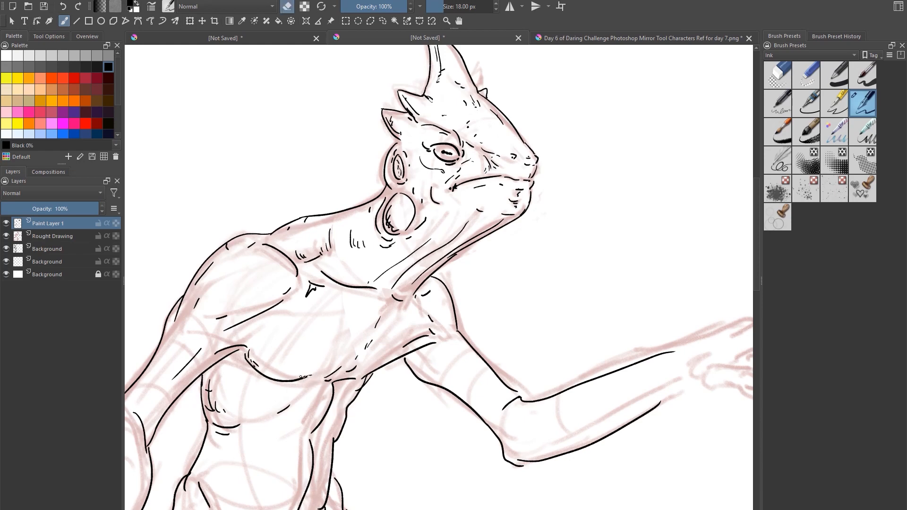
pyautogui.press('e')
pyautogui.moveTo(299, 383)
pyautogui.mouseDown()
pyautogui.moveTo(370, 377)
pyautogui.moveTo(377, 367)
pyautogui.mouseUp()
pyautogui.press('e')
pyautogui.press('e')
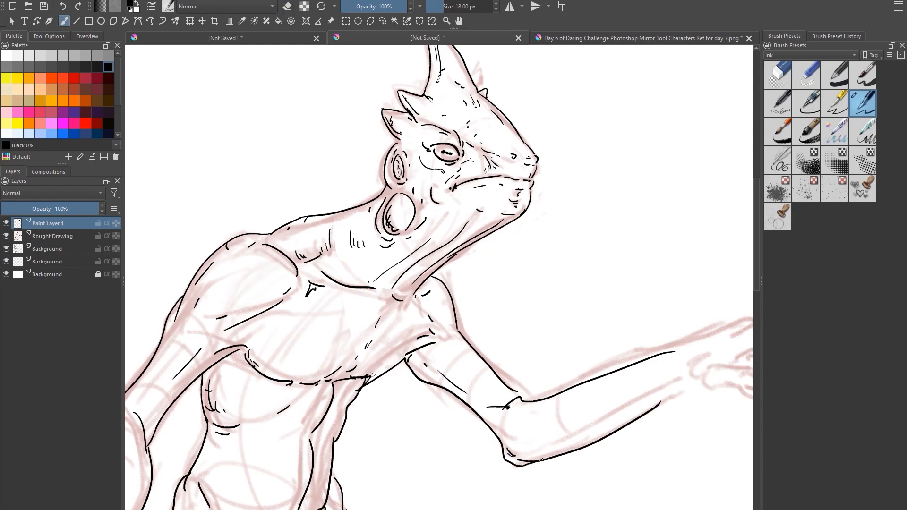
# Ink the far leg's shin, heel and instep, enlarging the brush to 32 px for the underside of the foot.
pyautogui.moveTo(599, 415)
pyautogui.mouseDown()
pyautogui.moveTo(453, 359)
pyautogui.moveTo(649, 216)
pyautogui.mouseUp()
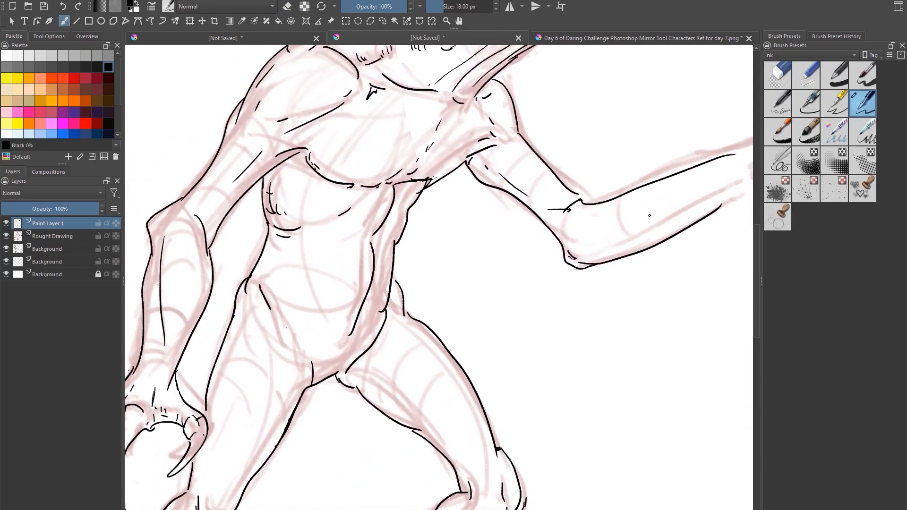
pyautogui.scroll(-3, 585, 329)
pyautogui.scroll(1, 600, 333)
pyautogui.moveTo(609, 335); pyautogui.dragTo(508, 280)
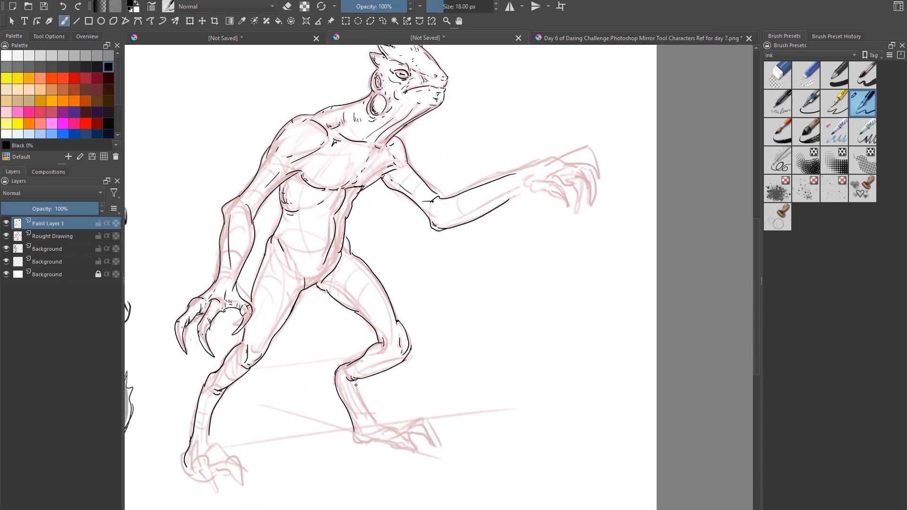
pyautogui.moveTo(355, 385)
pyautogui.mouseDown()
pyautogui.moveTo(376, 424)
pyautogui.moveTo(350, 438)
pyautogui.moveTo(412, 439)
pyautogui.mouseUp()
pyautogui.press(']')
pyautogui.press(']')
pyautogui.press(']')
pyautogui.press(']')
pyautogui.press(']')
pyautogui.press(']')
pyautogui.press(']')
pyautogui.moveTo(377, 443); pyautogui.dragTo(400, 454)
# Ink the near foot with rounded toes and pointed, curved claws.
pyautogui.moveTo(185, 457)
pyautogui.mouseDown()
pyautogui.moveTo(190, 469)
pyautogui.moveTo(214, 466)
pyautogui.moveTo(212, 497)
pyautogui.moveTo(204, 475)
pyautogui.moveTo(247, 470)
pyautogui.moveTo(251, 494)
pyautogui.moveTo(223, 453)
pyautogui.moveTo(235, 482)
pyautogui.moveTo(191, 482)
pyautogui.moveTo(198, 486)
pyautogui.mouseUp()
pyautogui.hotkey('ctrl', 'z')
pyautogui.moveTo(194, 471); pyautogui.dragTo(248, 477)
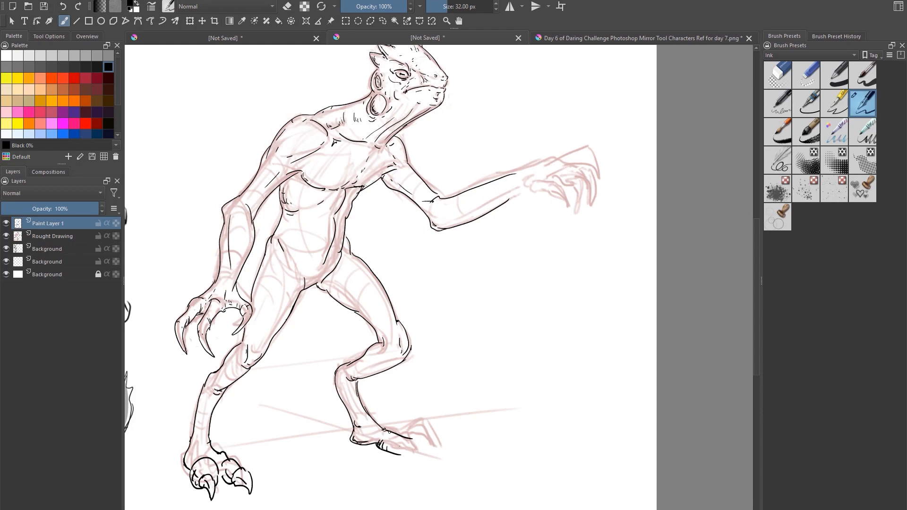
# Ink the far foot's toes and claws and add a small mark near its heel.
pyautogui.moveTo(409, 440); pyautogui.dragTo(425, 441)
pyautogui.moveTo(428, 443)
pyautogui.mouseDown()
pyautogui.moveTo(430, 458)
pyautogui.moveTo(439, 452)
pyautogui.moveTo(423, 466)
pyautogui.moveTo(403, 457)
pyautogui.moveTo(439, 445)
pyautogui.moveTo(459, 454)
pyautogui.moveTo(445, 454)
pyautogui.mouseUp()
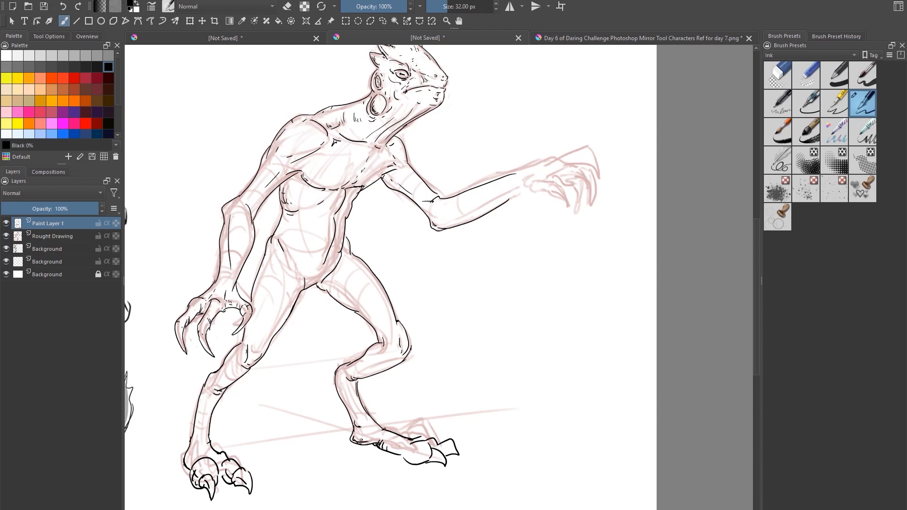
pyautogui.moveTo(361, 443); pyautogui.dragTo(369, 444)
# Add crease and muscle marks to the knees, near shin, groin, inner thigh and outstretched forearm, undoing the last stray stroke.
pyautogui.moveTo(343, 375)
pyautogui.mouseDown()
pyautogui.moveTo(348, 384)
pyautogui.moveTo(367, 359)
pyautogui.mouseUp()
pyautogui.moveTo(238, 351)
pyautogui.mouseDown()
pyautogui.moveTo(205, 389)
pyautogui.moveTo(193, 458)
pyautogui.mouseUp()
pyautogui.moveTo(300, 271)
pyautogui.mouseDown()
pyautogui.moveTo(296, 297)
pyautogui.moveTo(334, 296)
pyautogui.mouseUp()
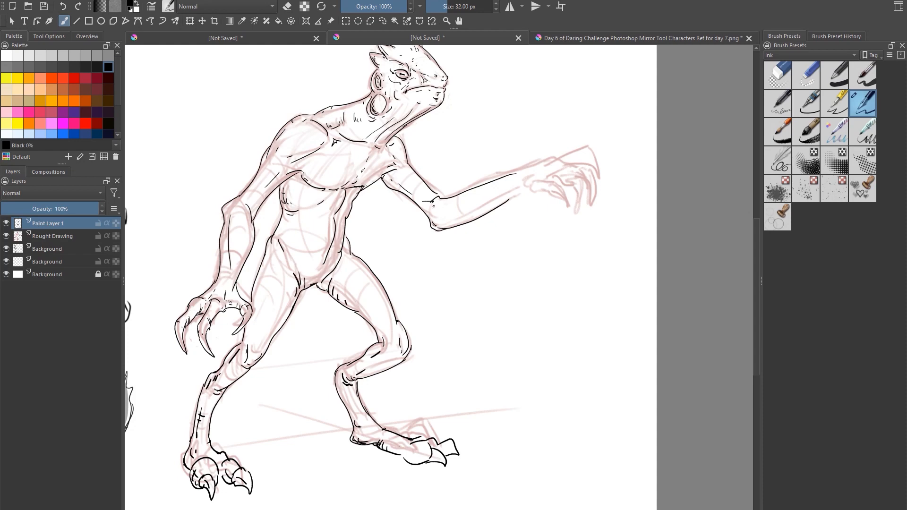
pyautogui.moveTo(433, 206)
pyautogui.mouseDown()
pyautogui.moveTo(431, 218)
pyautogui.moveTo(466, 218)
pyautogui.moveTo(561, 159)
pyautogui.mouseUp()
pyautogui.hotkey('ctrl', 'z')
# Try to ink the outstretched hand's back, fingers and curved claws, undoing and redrawing the strokes that miss the sketch.
pyautogui.moveTo(515, 175); pyautogui.dragTo(575, 159)
pyautogui.moveTo(576, 159)
pyautogui.mouseDown()
pyautogui.moveTo(601, 151)
pyautogui.moveTo(612, 191)
pyautogui.moveTo(590, 167)
pyautogui.moveTo(592, 193)
pyautogui.moveTo(567, 178)
pyautogui.mouseUp()
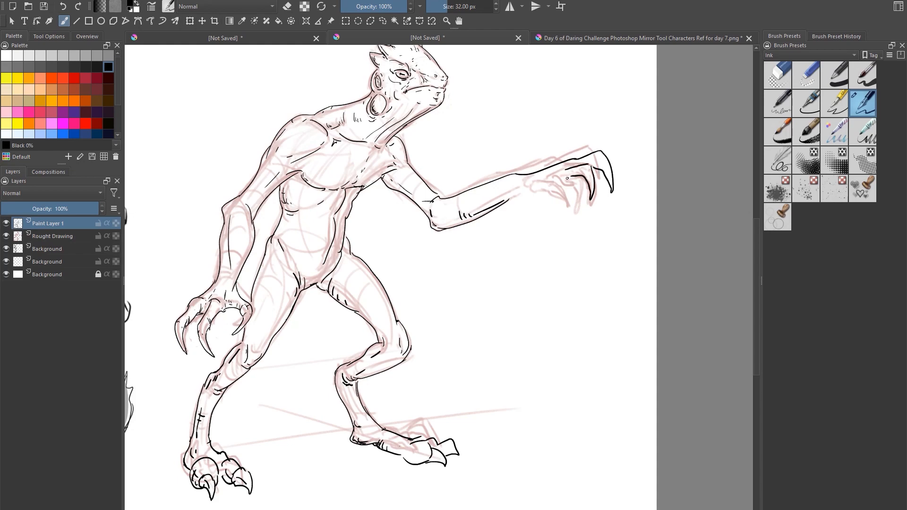
pyautogui.hotkey('ctrl', 'z')
pyautogui.hotkey('ctrl', 'z')
pyautogui.hotkey('ctrl', 'z')
pyautogui.hotkey('ctrl', 'z')
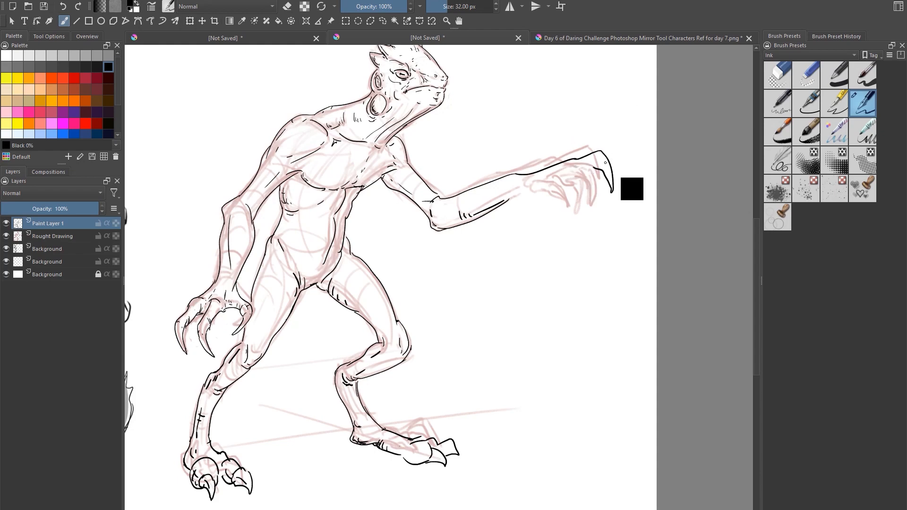
pyautogui.moveTo(577, 154)
pyautogui.mouseDown()
pyautogui.moveTo(599, 151)
pyautogui.moveTo(604, 201)
pyautogui.moveTo(584, 169)
pyautogui.moveTo(571, 175)
pyautogui.moveTo(573, 210)
pyautogui.mouseUp()
pyautogui.moveTo(572, 196)
pyautogui.mouseDown()
pyautogui.moveTo(555, 186)
pyautogui.moveTo(533, 189)
pyautogui.mouseUp()
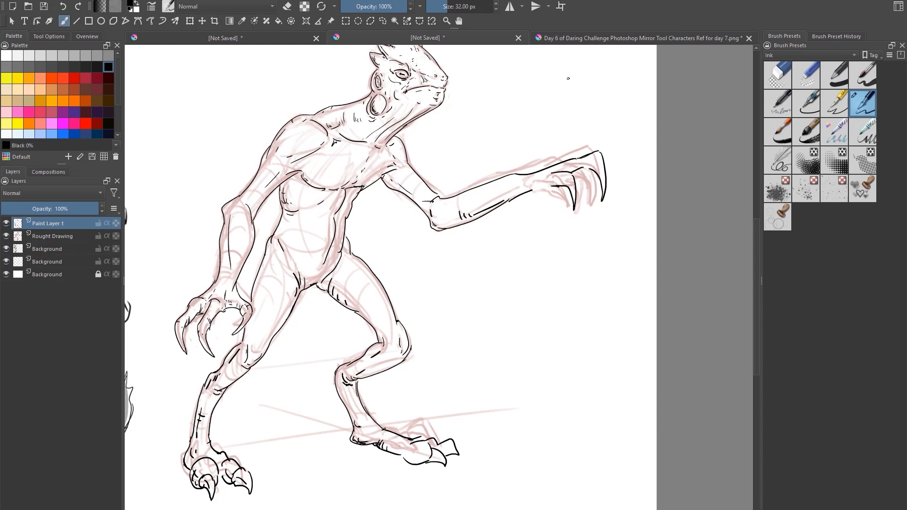
# Erase the inked outstretched hand up to the wrist with a greatly enlarged eraser.
pyautogui.moveTo(543, 273); pyautogui.dragTo(565, 322)
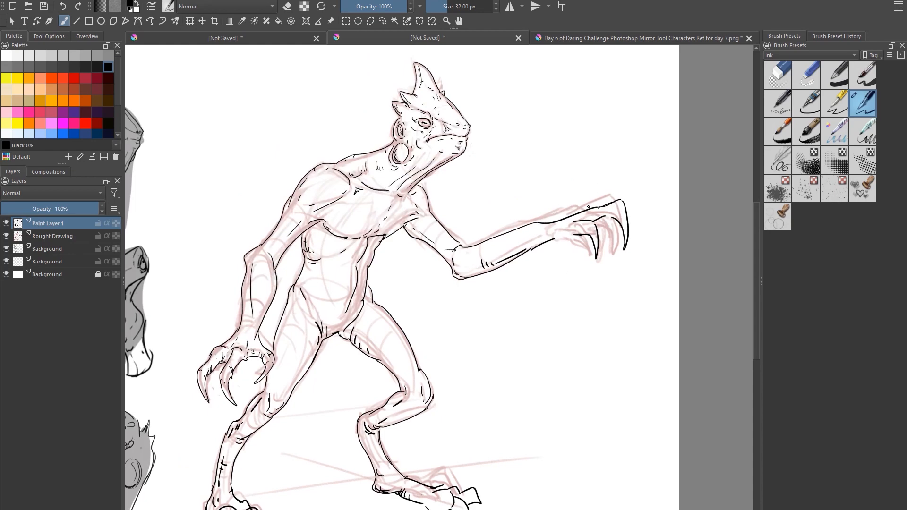
pyautogui.hotkey('ctrl', 'z')
pyautogui.hotkey('ctrl', 'z')
pyautogui.press('e')
pyautogui.press(']')
pyautogui.press(']')
pyautogui.press(']')
pyautogui.press(']')
pyautogui.press(']')
pyautogui.press(']')
pyautogui.press(']')
pyautogui.press(']')
pyautogui.press(']')
pyautogui.press(']')
pyautogui.press(']')
pyautogui.press(']')
pyautogui.press(']')
pyautogui.press(']')
pyautogui.press(']')
pyautogui.press(']')
pyautogui.press(']')
pyautogui.press(']')
pyautogui.press(']')
pyautogui.press(']')
pyautogui.press('e')
pyautogui.moveTo(536, 223)
pyautogui.mouseDown()
pyautogui.moveTo(602, 214)
pyautogui.moveTo(577, 216)
pyautogui.moveTo(599, 203)
pyautogui.moveTo(585, 242)
pyautogui.moveTo(626, 232)
pyautogui.mouseUp()
# Try to ink the outstretched wrist's upper line, fingers and claws with a 16 px brush, undoing strokes that miss the sketch.
pyautogui.press('e')
pyautogui.press('[')
pyautogui.press('[')
pyautogui.press('[')
pyautogui.press('[')
pyautogui.press('[')
pyautogui.press('[')
pyautogui.press('[')
pyautogui.press('[')
pyautogui.press('[')
pyautogui.press('[')
pyautogui.press('[')
pyautogui.press('[')
pyautogui.press('[')
pyautogui.press('[')
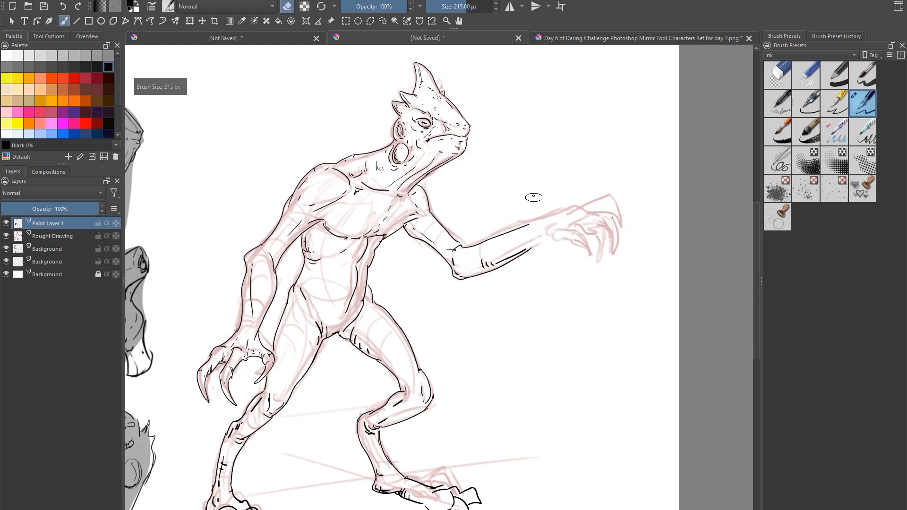
pyautogui.press('[')
pyautogui.press('[')
pyautogui.press('[')
pyautogui.press('[')
pyautogui.press('[')
pyautogui.press('[')
pyautogui.press('[')
pyautogui.press('[')
pyautogui.press('[')
pyautogui.press('[')
pyautogui.press('[')
pyautogui.press('[')
pyautogui.press('[')
pyautogui.press('[')
pyautogui.press('[')
pyautogui.press('[')
pyautogui.press('[')
pyautogui.press('[')
pyautogui.press('[')
pyautogui.press('[')
pyautogui.press('e')
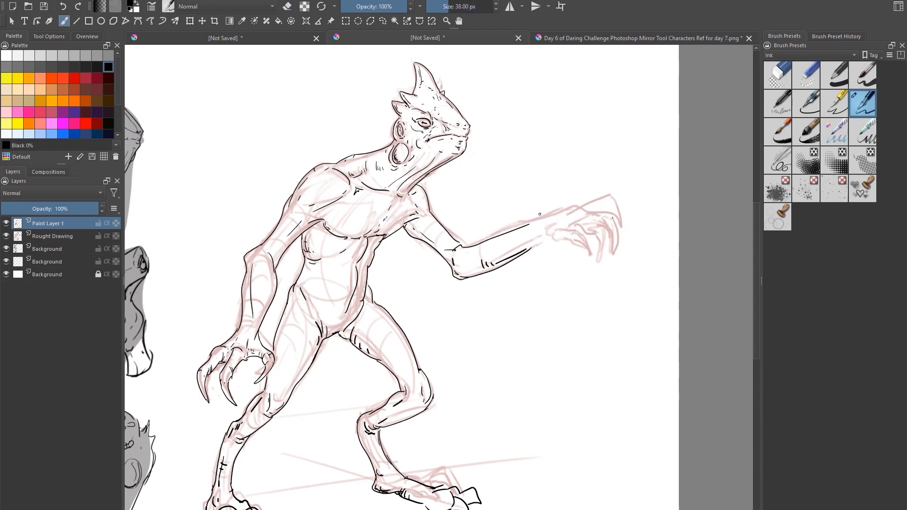
pyautogui.press('[')
pyautogui.press('[')
pyautogui.press('[')
pyautogui.press('[')
pyautogui.press('[')
pyautogui.press('[')
pyautogui.press('[')
pyautogui.press('[')
pyautogui.press('[')
pyautogui.press('[')
pyautogui.moveTo(537, 218)
pyautogui.mouseDown()
pyautogui.moveTo(568, 207)
pyautogui.moveTo(559, 202)
pyautogui.moveTo(558, 214)
pyautogui.moveTo(585, 206)
pyautogui.moveTo(617, 256)
pyautogui.mouseUp()
pyautogui.hotkey('ctrl', 'z')
pyautogui.hotkey('ctrl', 'z')
pyautogui.moveTo(574, 219)
pyautogui.mouseDown()
pyautogui.moveTo(605, 209)
pyautogui.moveTo(594, 254)
pyautogui.mouseUp()
pyautogui.hotkey('ctrl', 'z')
pyautogui.moveTo(605, 208)
pyautogui.mouseDown()
pyautogui.moveTo(607, 251)
pyautogui.moveTo(576, 229)
pyautogui.mouseUp()
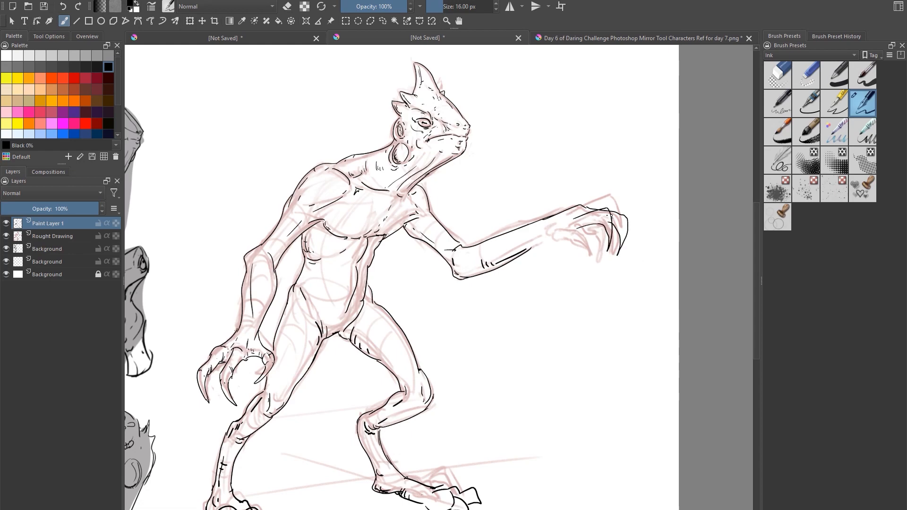
# Erase the newly inked fingers and claws of the outstretched hand back to the wrist.
pyautogui.press('e')
pyautogui.press('e')
pyautogui.press('e')
pyautogui.moveTo(591, 208)
pyautogui.mouseDown()
pyautogui.moveTo(580, 224)
pyautogui.moveTo(610, 198)
pyautogui.moveTo(614, 236)
pyautogui.mouseUp()
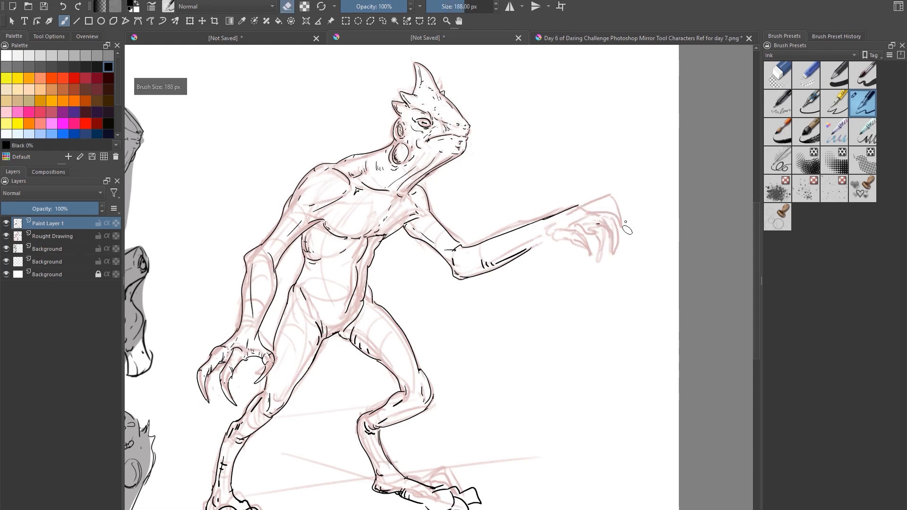
# Ink the outstretched hand's back, fingers and curved claws with a 14 px brush and add short crease marks near the wrist.
pyautogui.press('e')
pyautogui.press('[')
pyautogui.press('[')
pyautogui.moveTo(524, 252)
pyautogui.mouseDown()
pyautogui.moveTo(552, 233)
pyautogui.moveTo(528, 248)
pyautogui.mouseUp()
pyautogui.hotkey('ctrl', 'z')
pyautogui.press('[')
pyautogui.press('[')
pyautogui.press('[')
pyautogui.press('[')
pyautogui.press('[')
pyautogui.press('[')
pyautogui.press('[')
pyautogui.press('[')
pyautogui.press('[')
pyautogui.moveTo(531, 237)
pyautogui.mouseDown()
pyautogui.moveTo(566, 243)
pyautogui.moveTo(569, 230)
pyautogui.moveTo(585, 240)
pyautogui.moveTo(590, 264)
pyautogui.moveTo(578, 246)
pyautogui.mouseUp()
pyautogui.moveTo(569, 209)
pyautogui.mouseDown()
pyautogui.moveTo(614, 196)
pyautogui.moveTo(622, 238)
pyautogui.moveTo(575, 231)
pyautogui.moveTo(614, 223)
pyautogui.moveTo(592, 228)
pyautogui.mouseUp()
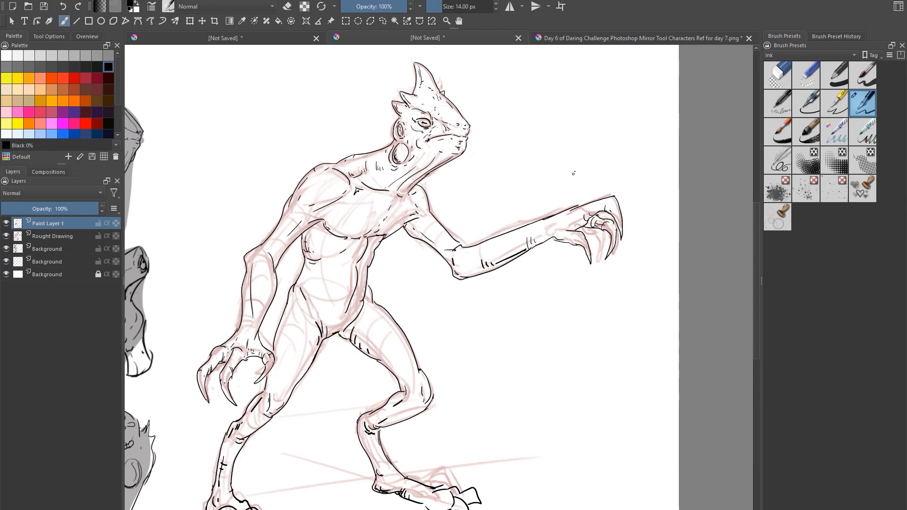
# Erase the upper wrist line of the outstretched arm and redraw it into the hand with a 28 px brush.
pyautogui.press('e')
pyautogui.press(']')
pyautogui.press(']')
pyautogui.press(']')
pyautogui.press(']')
pyautogui.press(']')
pyautogui.press(']')
pyautogui.press(']')
pyautogui.press(']')
pyautogui.press(']')
pyautogui.press(']')
pyautogui.press(']')
pyautogui.press(']')
pyautogui.press(']')
pyautogui.press(']')
pyautogui.press(']')
pyautogui.press(']')
pyautogui.press(']')
pyautogui.press(']')
pyautogui.press(']')
pyautogui.press(']')
pyautogui.moveTo(580, 205); pyautogui.dragTo(542, 220)
pyautogui.press('e')
pyautogui.press('[')
pyautogui.press('[')
pyautogui.press('[')
pyautogui.press('[')
pyautogui.press('[')
pyautogui.press('[')
pyautogui.press('[')
pyautogui.press('[')
pyautogui.press('[')
pyautogui.press('[')
pyautogui.press('[')
pyautogui.press('[')
pyautogui.press('[')
pyautogui.press('[')
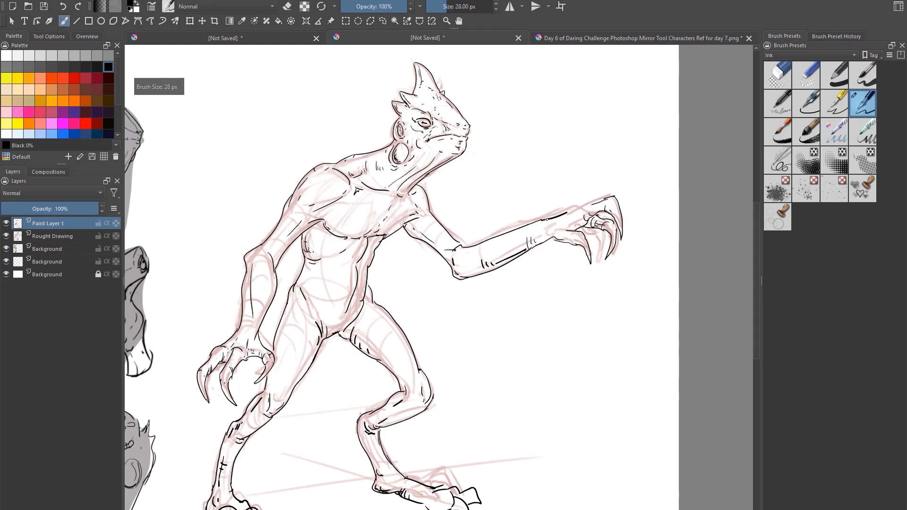
pyautogui.press('e')
pyautogui.hotkey('ctrl', 'z')
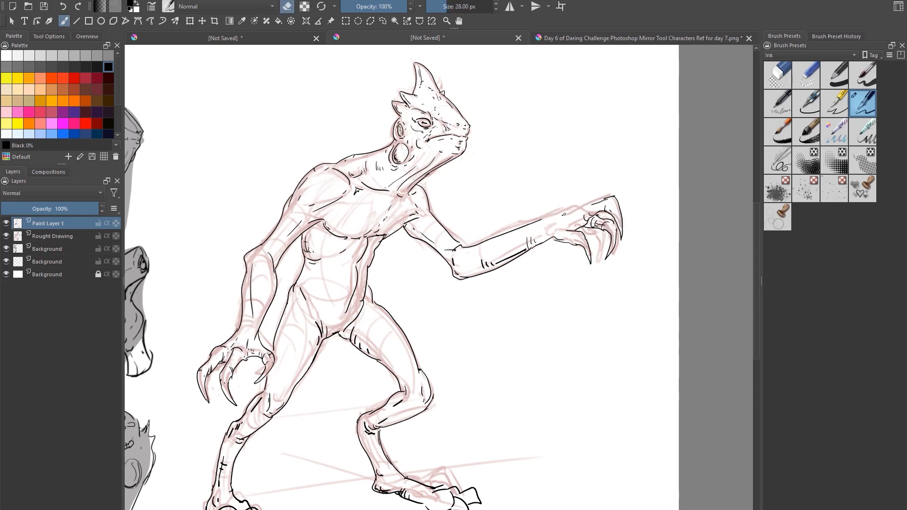
pyautogui.press('e')
pyautogui.moveTo(542, 220)
pyautogui.mouseDown()
pyautogui.moveTo(610, 197)
pyautogui.moveTo(613, 219)
pyautogui.mouseUp()
# Add muscle marks to both upper thighs and hide the Rought Drawing layer.
pyautogui.moveTo(497, 338); pyautogui.dragTo(504, 314)
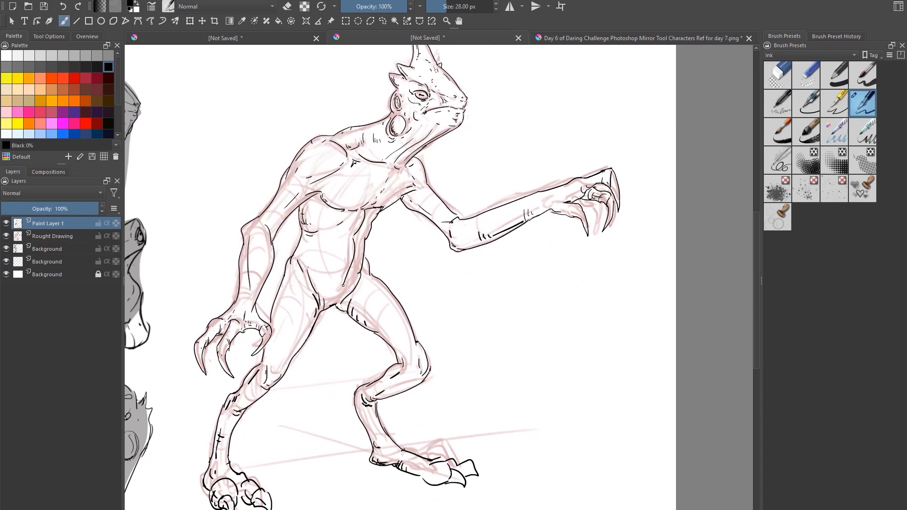
pyautogui.moveTo(366, 309); pyautogui.dragTo(380, 328)
pyautogui.moveTo(297, 284); pyautogui.dragTo(303, 335)
pyautogui.click(6, 236)
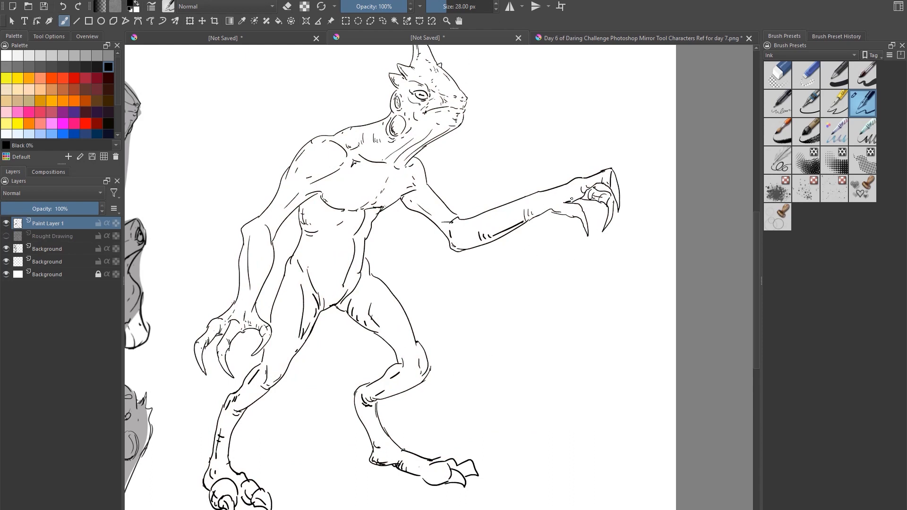
# Touch up the lines where the outstretched wrist meets the hand, alternately erasing and re-inking short strokes.
pyautogui.moveTo(575, 207); pyautogui.dragTo(578, 219)
pyautogui.press('e')
pyautogui.press('e')
pyautogui.press('e')
pyautogui.press('e')
pyautogui.press('e')
pyautogui.press('e')
pyautogui.moveTo(571, 196); pyautogui.dragTo(575, 205)
pyautogui.press('e')
pyautogui.moveTo(569, 195)
pyautogui.mouseDown()
pyautogui.moveTo(575, 204)
pyautogui.moveTo(558, 214)
pyautogui.moveTo(566, 216)
pyautogui.moveTo(561, 193)
pyautogui.moveTo(569, 215)
pyautogui.moveTo(576, 202)
pyautogui.mouseUp()
pyautogui.press('e')
pyautogui.hotkey('ctrl', 'z')
pyautogui.press('e')
pyautogui.moveTo(570, 190)
pyautogui.mouseDown()
pyautogui.moveTo(560, 190)
pyautogui.moveTo(579, 210)
pyautogui.moveTo(573, 216)
pyautogui.moveTo(577, 203)
pyautogui.mouseUp()
pyautogui.press('e')
pyautogui.moveTo(576, 194); pyautogui.dragTo(559, 234)
# Strengthen the creature's mouth line and ink short crease marks around the lips, chin and jaw with a smaller brush.
pyautogui.scroll(3, 427, 115)
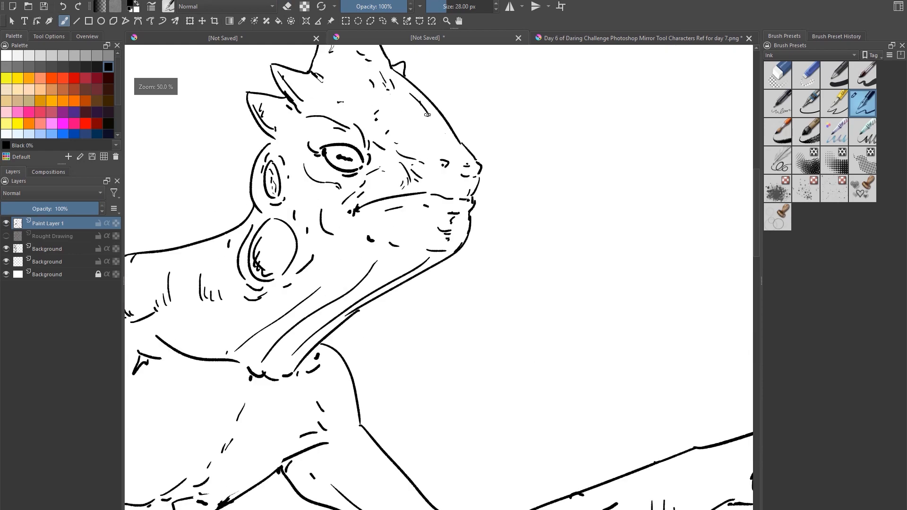
pyautogui.moveTo(389, 198); pyautogui.dragTo(474, 200)
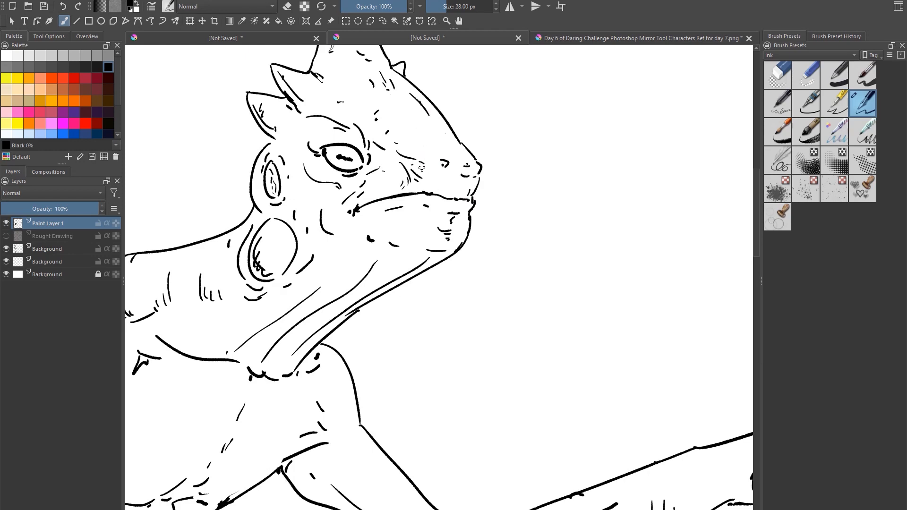
pyautogui.press('[')
pyautogui.press('[')
pyautogui.press('[')
pyautogui.press('[')
pyautogui.press('[')
pyautogui.moveTo(434, 187); pyautogui.dragTo(457, 199)
pyautogui.moveTo(387, 186); pyautogui.dragTo(381, 198)
pyautogui.moveTo(374, 199)
pyautogui.mouseDown()
pyautogui.moveTo(403, 189)
pyautogui.moveTo(379, 220)
pyautogui.moveTo(395, 206)
pyautogui.mouseUp()
pyautogui.moveTo(467, 229); pyautogui.dragTo(462, 242)
pyautogui.moveTo(391, 245); pyautogui.dragTo(426, 258)
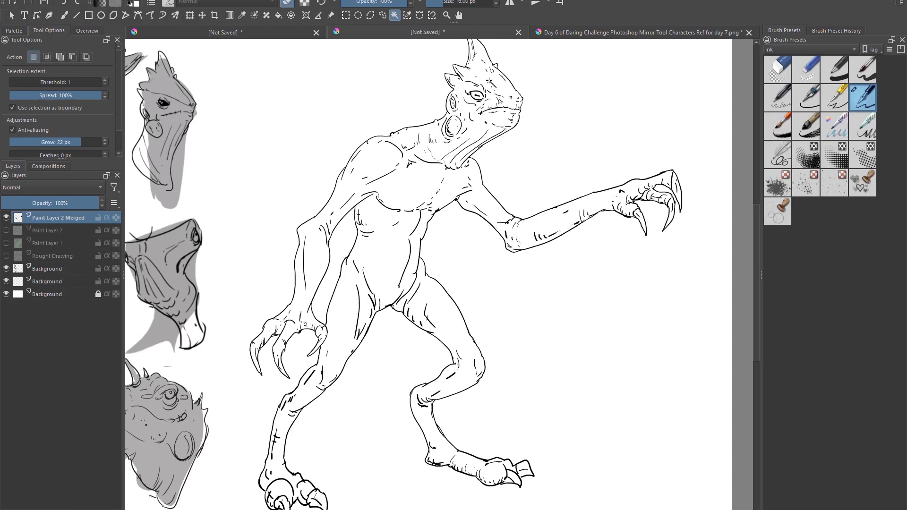
# On the green Paint Layer 1, paint the uppermost claw of the outstretched hand, reducing the brush size towards the tip.
pyautogui.scroll(-1, 410, 275)
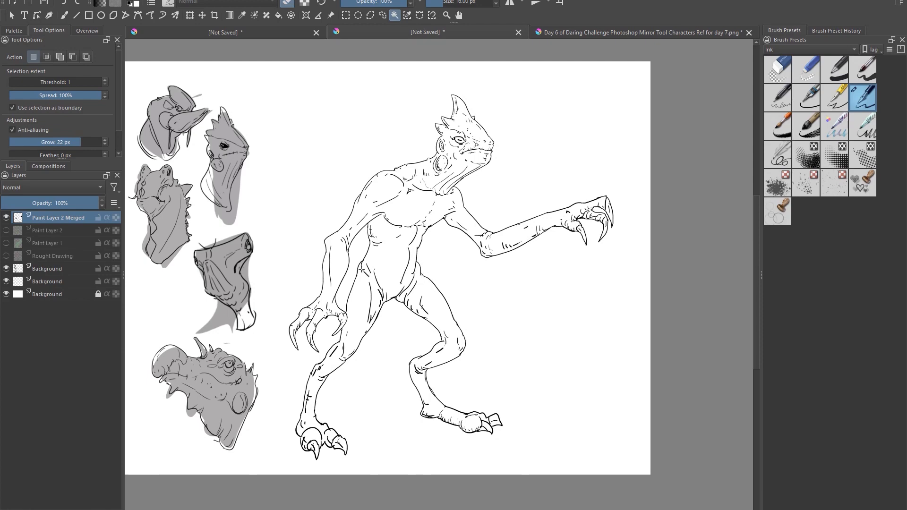
pyautogui.press('+')
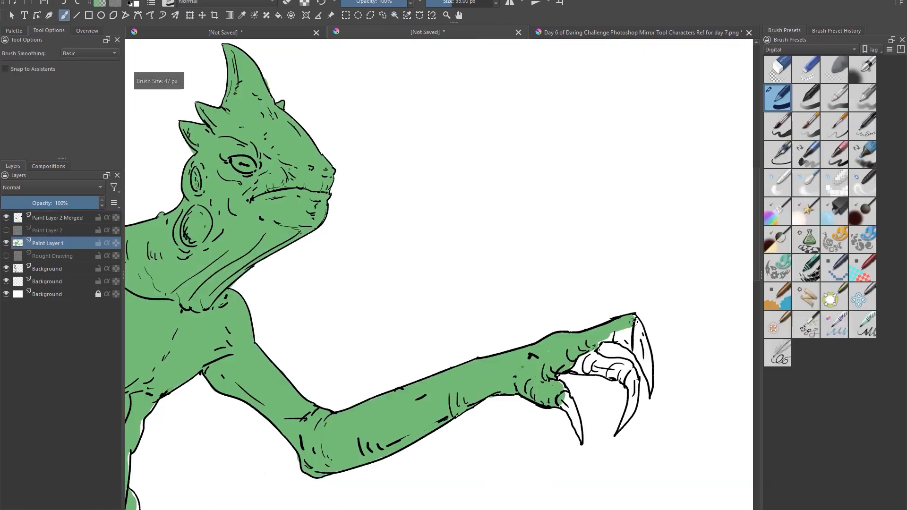
pyautogui.moveTo(634, 320); pyautogui.dragTo(644, 361)
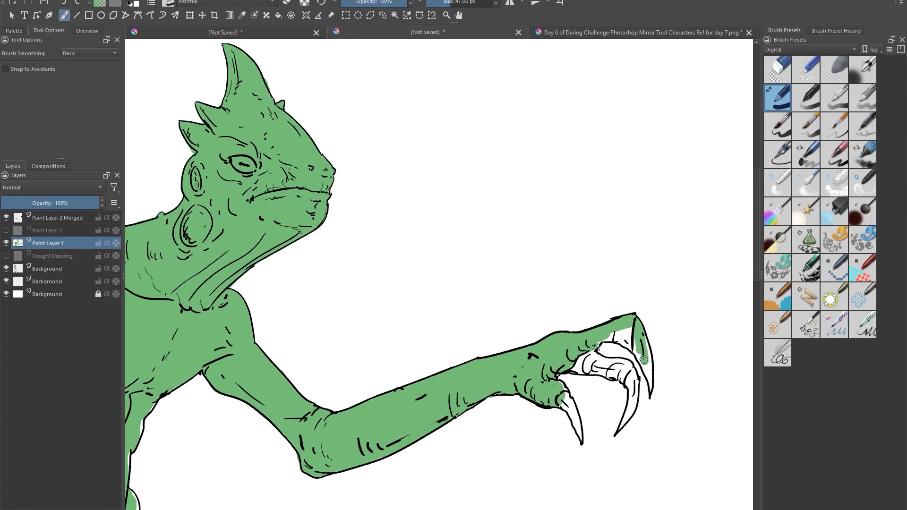
pyautogui.press('[')
pyautogui.press('[')
pyautogui.press('[')
pyautogui.press('[')
pyautogui.press('[')
pyautogui.press('[')
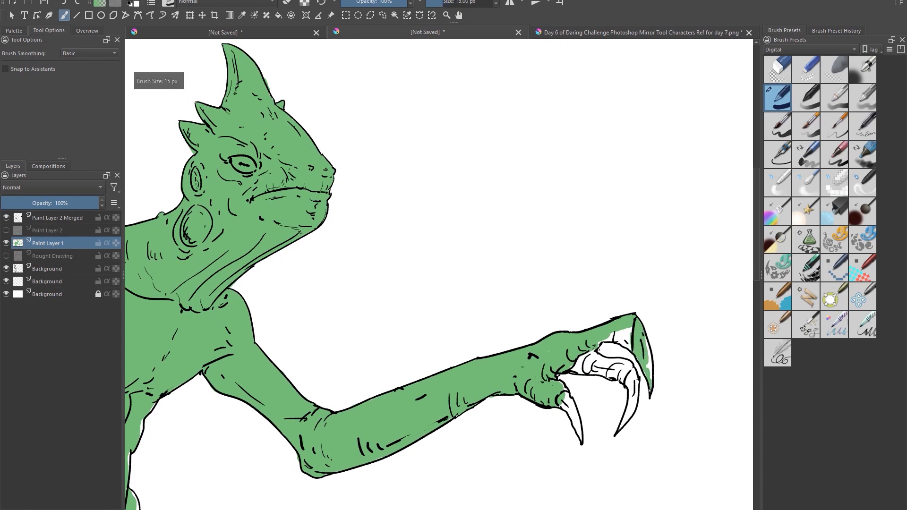
pyautogui.press('[')
pyautogui.press('[')
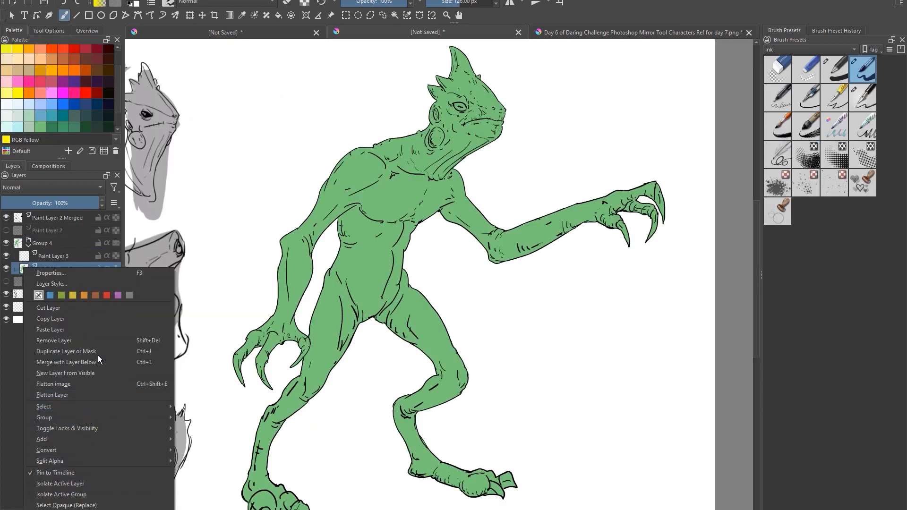
# Try alpha inheritance on Paint Layer 1 in Group 4.
pyautogui.click(18, 269)
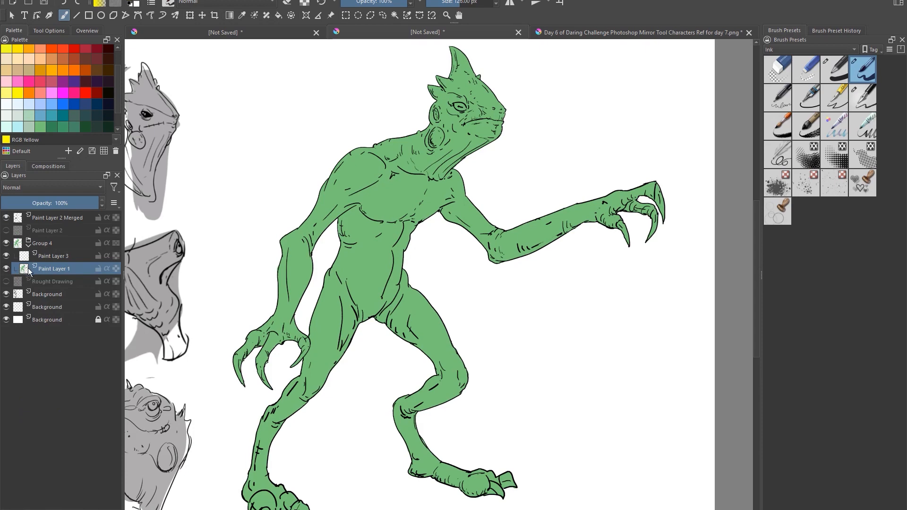
pyautogui.click(108, 268)
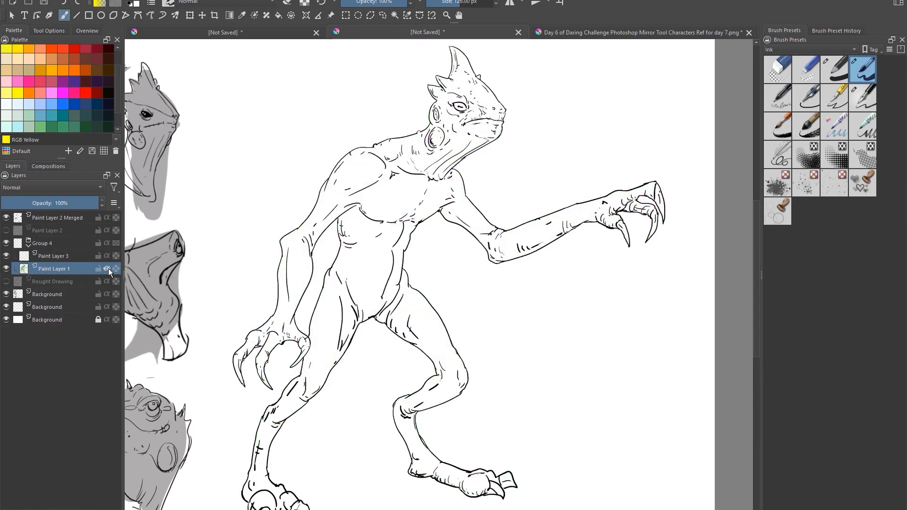
pyautogui.click(107, 268)
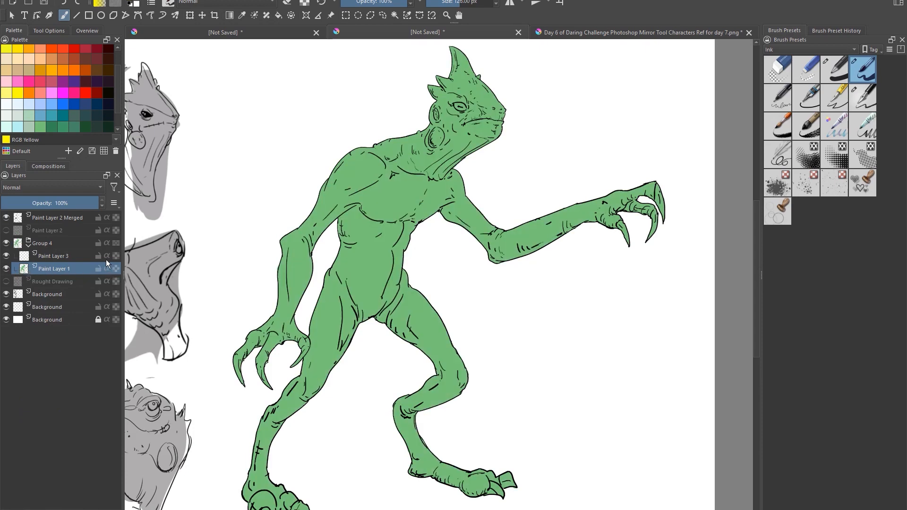
# Enable alpha inheritance on Paint Layer 3 in Group 4 and open the layer's options.
pyautogui.click(106, 255)
pyautogui.keyDown('ctrl'); pyautogui.click(78, 259); pyautogui.keyUp('ctrl')
pyautogui.rightClick(78, 260)
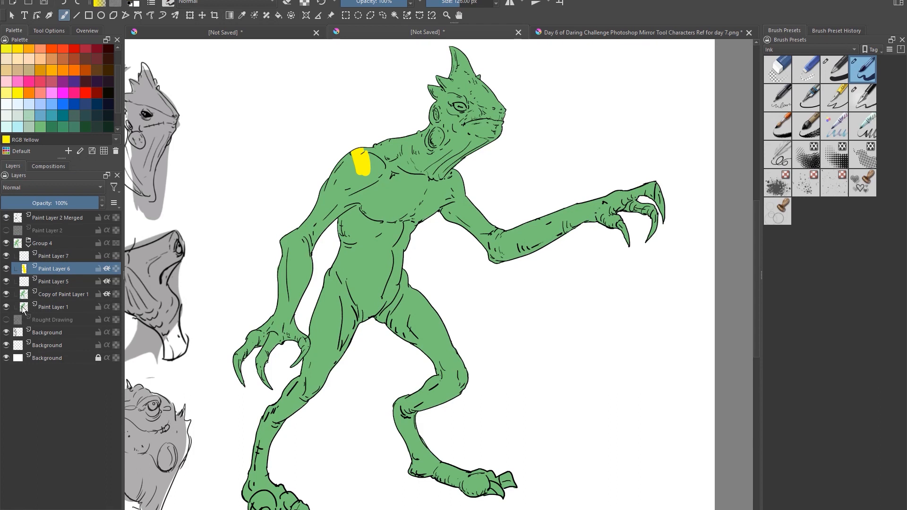
# Lock the base Paint Layer 1 and replace Paint Layer 6, which holds the yellow test stroke, with a new empty layer.
pyautogui.click(98, 306)
pyautogui.click(53, 295)
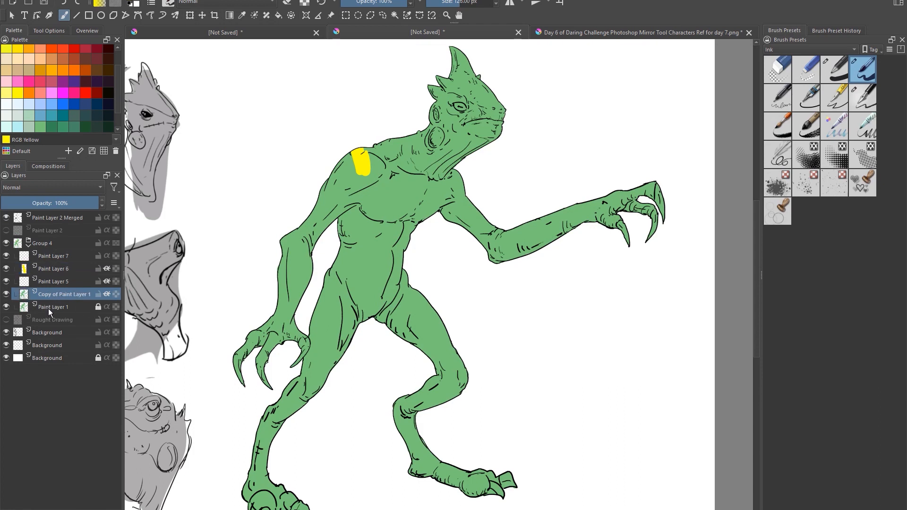
pyautogui.click(49, 267)
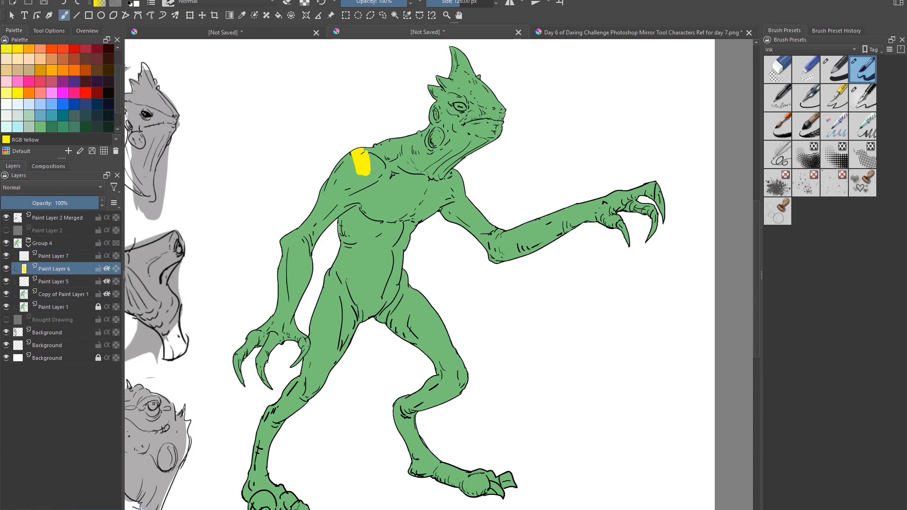
pyautogui.hotkey('shift', 'Delete')
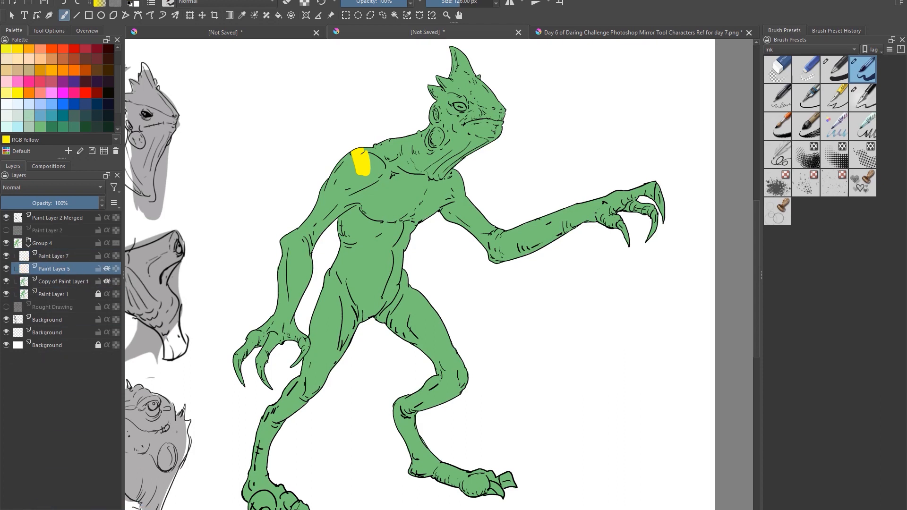
pyautogui.press('Insert')
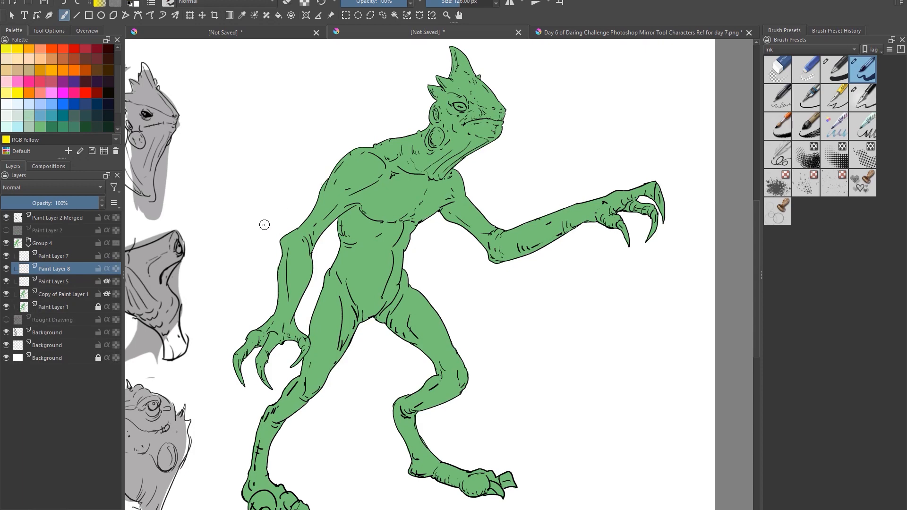
# Colour the creature's eye Tangerine on Paint Layer 5 with a much smaller brush.
pyautogui.click(52, 285)
pyautogui.scroll(2, 381, 211)
pyautogui.moveTo(529, 136); pyautogui.dragTo(423, 366)
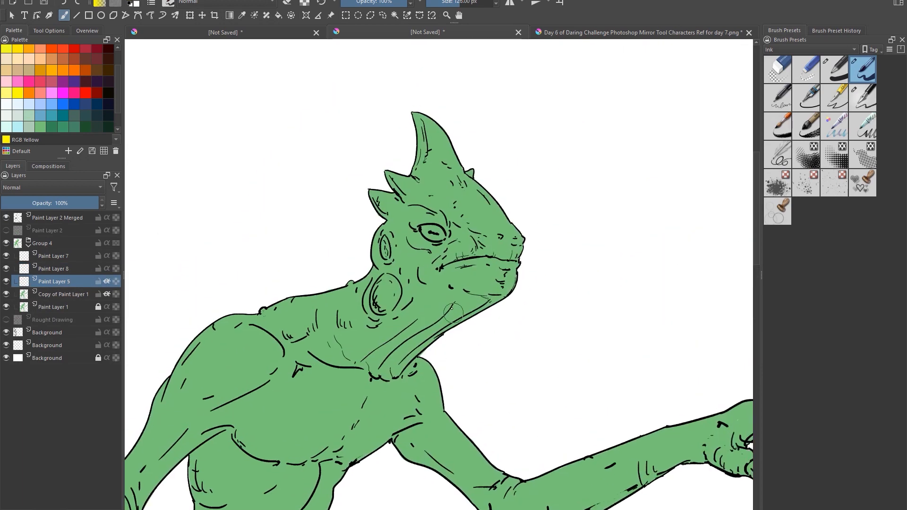
pyautogui.click(52, 70)
pyautogui.press('[')
pyautogui.press('[')
pyautogui.press('[')
pyautogui.press('[')
pyautogui.press('[')
pyautogui.press('[')
pyautogui.press('[')
pyautogui.press('[')
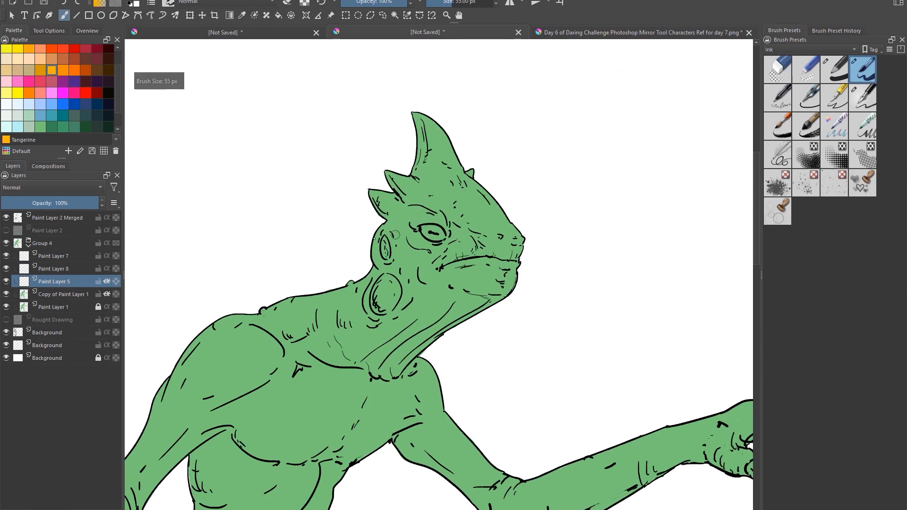
pyautogui.press('[')
pyautogui.press('[')
pyautogui.press('[')
pyautogui.press('[')
pyautogui.press('[')
pyautogui.press('[')
pyautogui.press('[')
pyautogui.press('[')
pyautogui.press('[')
pyautogui.press('[')
pyautogui.moveTo(433, 229)
pyautogui.mouseDown()
pyautogui.moveTo(439, 234)
pyautogui.moveTo(424, 229)
pyautogui.mouseUp()
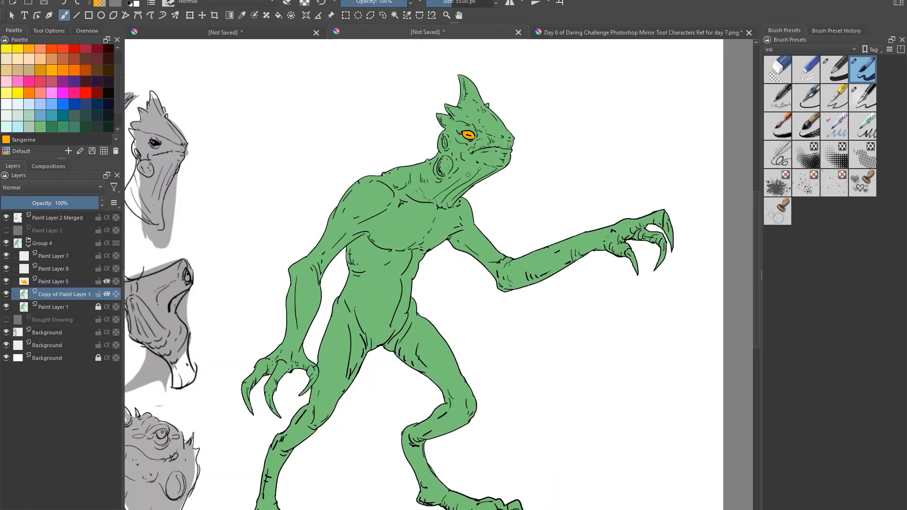
# Recolour Copy of Paint Layer 1 with an HSV/HSL adjustment of Hue 59 and Lightness 14.
pyautogui.scroll(-1, 477, 290)
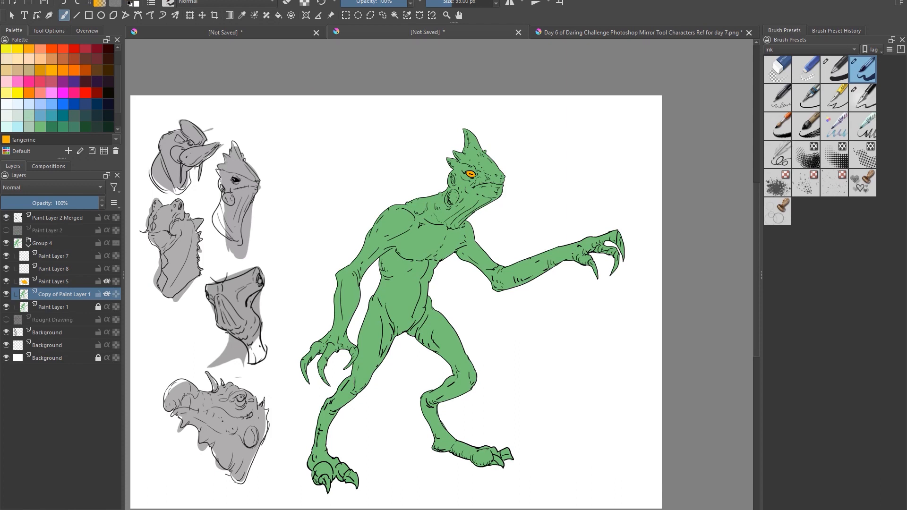
pyautogui.click(125, 0)
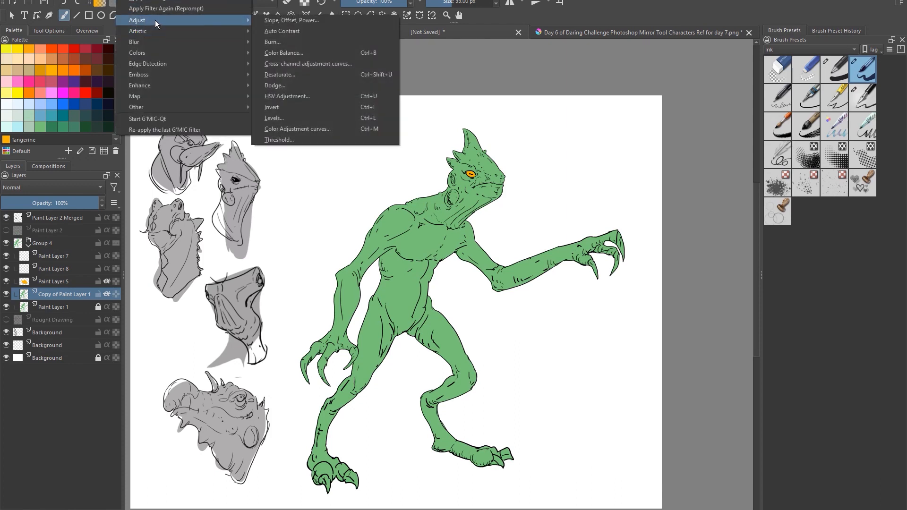
pyautogui.click(311, 96)
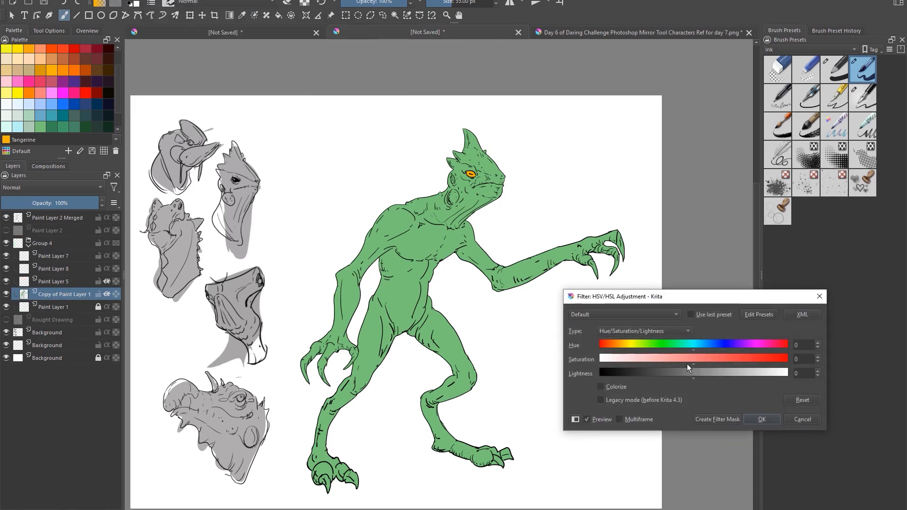
pyautogui.moveTo(693, 350); pyautogui.dragTo(724, 349)
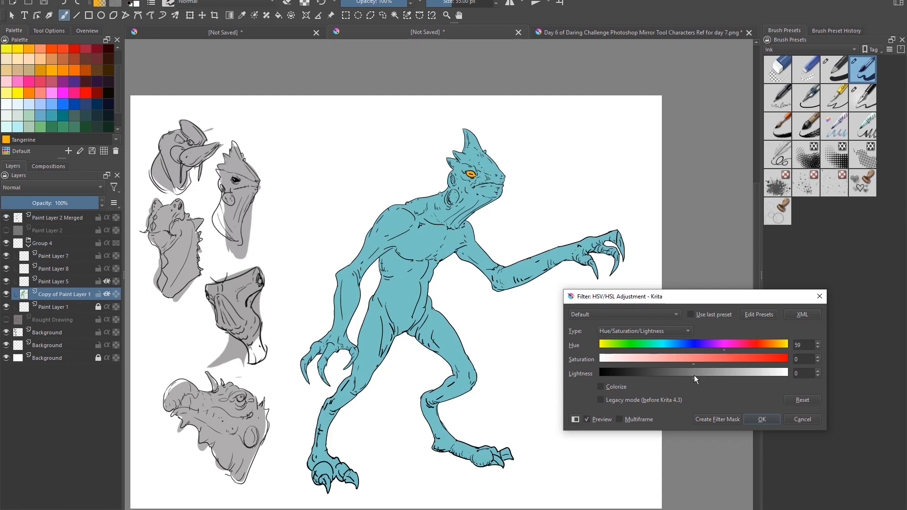
pyautogui.moveTo(694, 376); pyautogui.dragTo(709, 379)
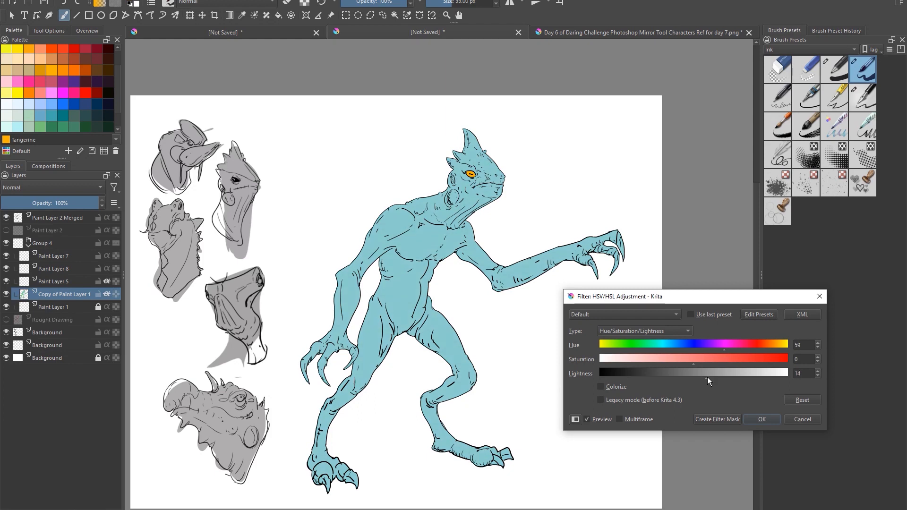
pyautogui.click(766, 417)
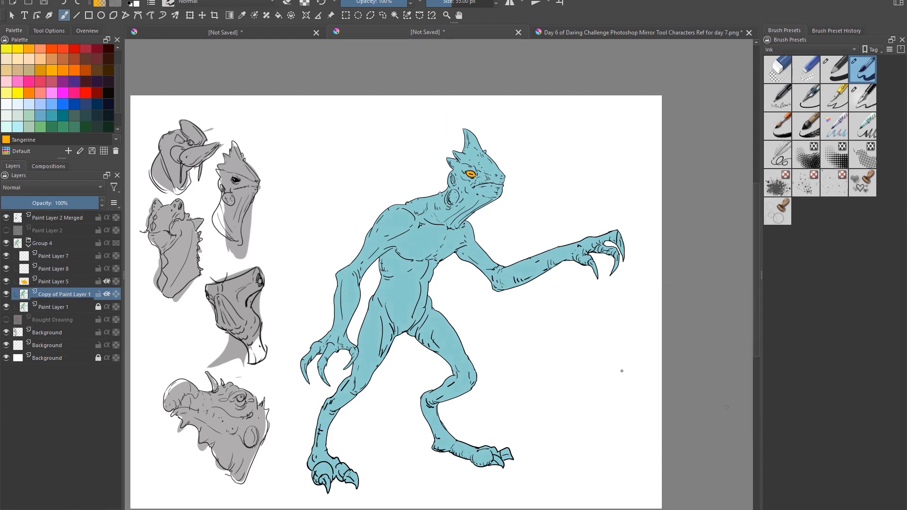
# Select the empty Paint Layer 8 and choose the palette colour Calamansi.
pyautogui.click(54, 283)
pyautogui.click(52, 269)
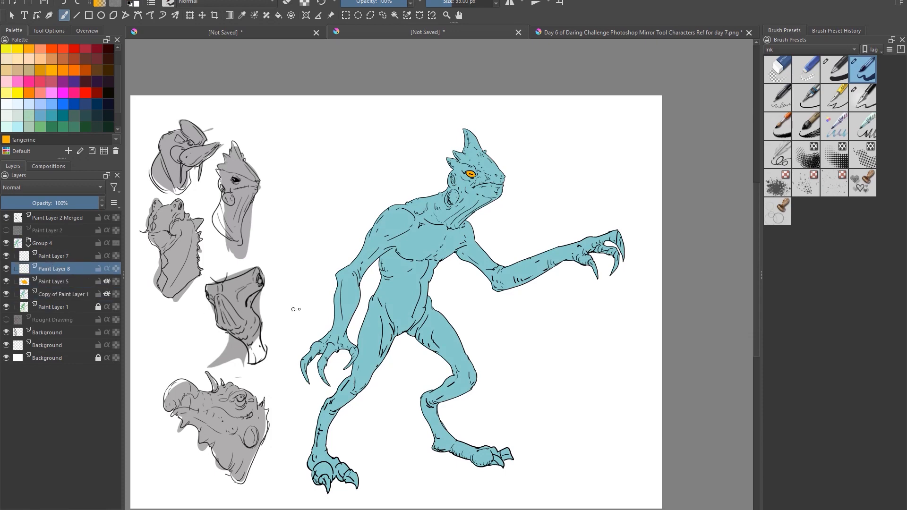
pyautogui.scroll(2, 390, 298)
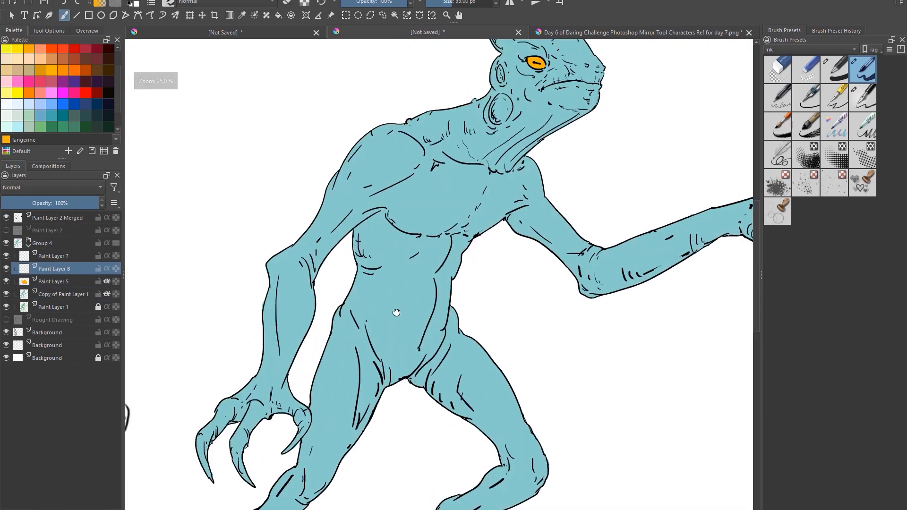
pyautogui.scroll(2, 340, 388)
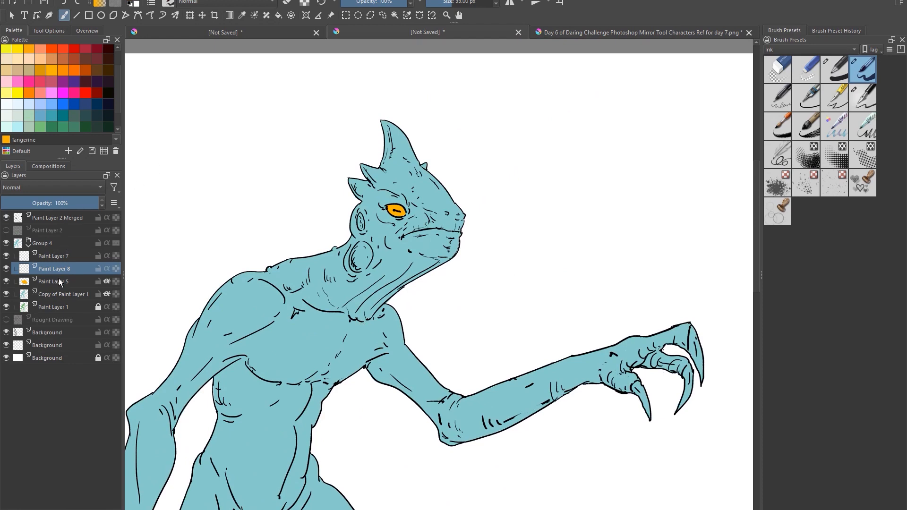
pyautogui.moveTo(381, 364); pyautogui.dragTo(425, 305)
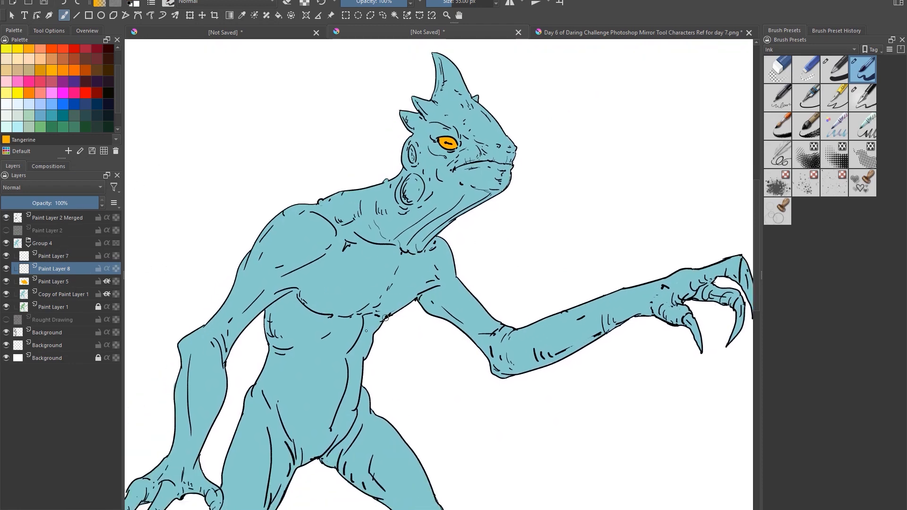
pyautogui.scroll(-1, 296, 347)
pyautogui.scroll(-2, 38, 112)
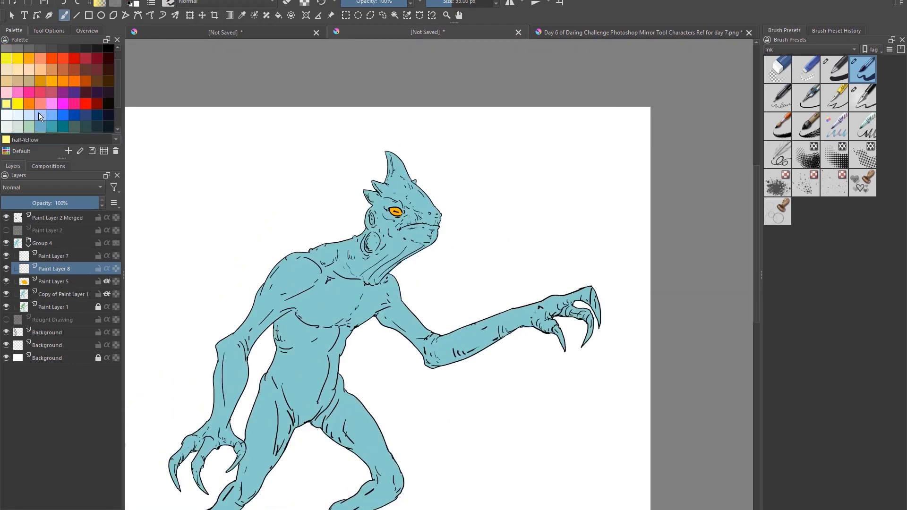
pyautogui.click(8, 116)
pyautogui.click(8, 116)
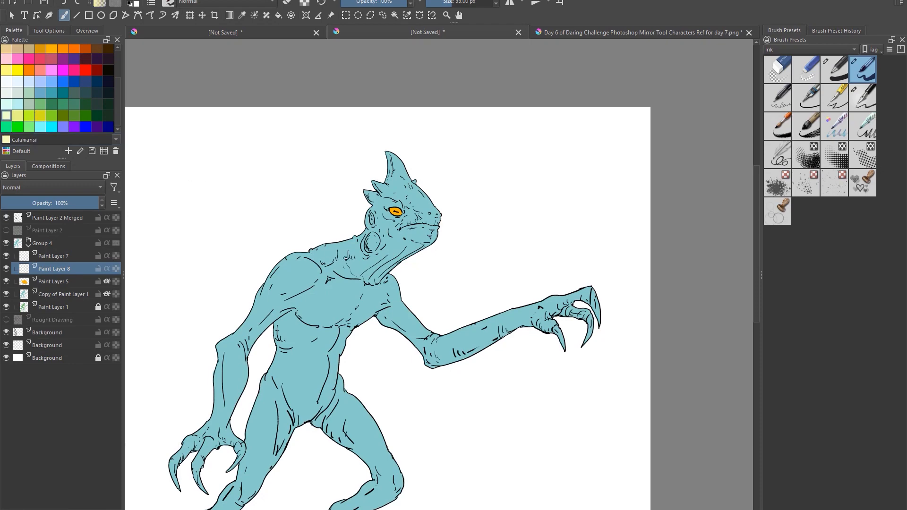
# Paint the underside of the jaw and throat in Calamansi with a larger brush and enable alpha inheritance on Paint Layer 8.
pyautogui.scroll(2, 409, 317)
pyautogui.moveTo(409, 312)
pyautogui.mouseDown()
pyautogui.moveTo(514, 242)
pyautogui.moveTo(552, 233)
pyautogui.moveTo(456, 290)
pyautogui.mouseUp()
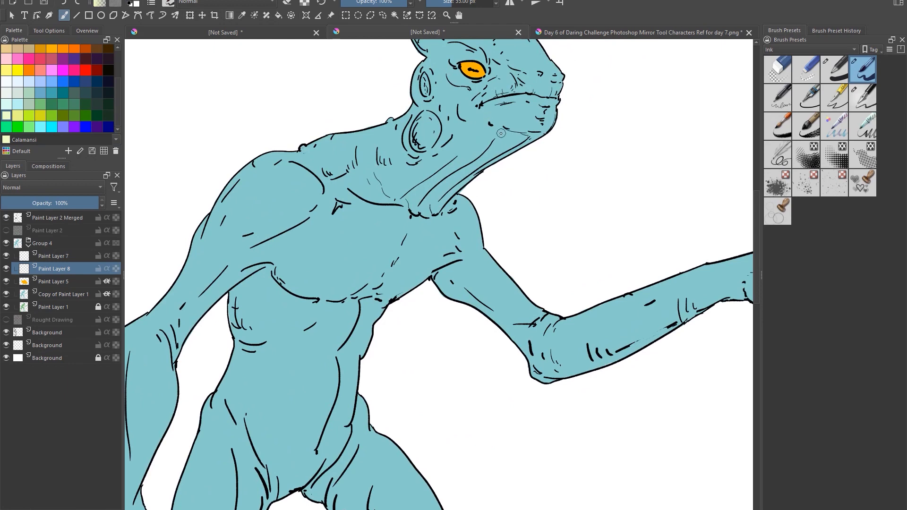
pyautogui.moveTo(492, 129)
pyautogui.mouseDown()
pyautogui.moveTo(532, 133)
pyautogui.moveTo(488, 161)
pyautogui.moveTo(491, 139)
pyautogui.moveTo(510, 143)
pyautogui.moveTo(481, 136)
pyautogui.moveTo(397, 197)
pyautogui.moveTo(457, 170)
pyautogui.moveTo(449, 168)
pyautogui.moveTo(461, 160)
pyautogui.moveTo(426, 179)
pyautogui.moveTo(462, 157)
pyautogui.moveTo(543, 133)
pyautogui.moveTo(467, 181)
pyautogui.moveTo(506, 149)
pyautogui.mouseUp()
pyautogui.press(']')
pyautogui.press(']')
pyautogui.press(']')
pyautogui.press(']')
pyautogui.press(']')
pyautogui.press(']')
pyautogui.press(']')
pyautogui.press(']')
pyautogui.press(']')
pyautogui.press(']')
pyautogui.press(']')
pyautogui.press(']')
pyautogui.press(']')
pyautogui.press(']')
pyautogui.press(']')
pyautogui.press(']')
pyautogui.press(']')
pyautogui.press('[')
pyautogui.press('[')
pyautogui.press('[')
pyautogui.press('[')
pyautogui.press('[')
pyautogui.press('[')
pyautogui.press('[')
pyautogui.press('[')
pyautogui.press('[')
pyautogui.press('[')
pyautogui.click(106, 268)
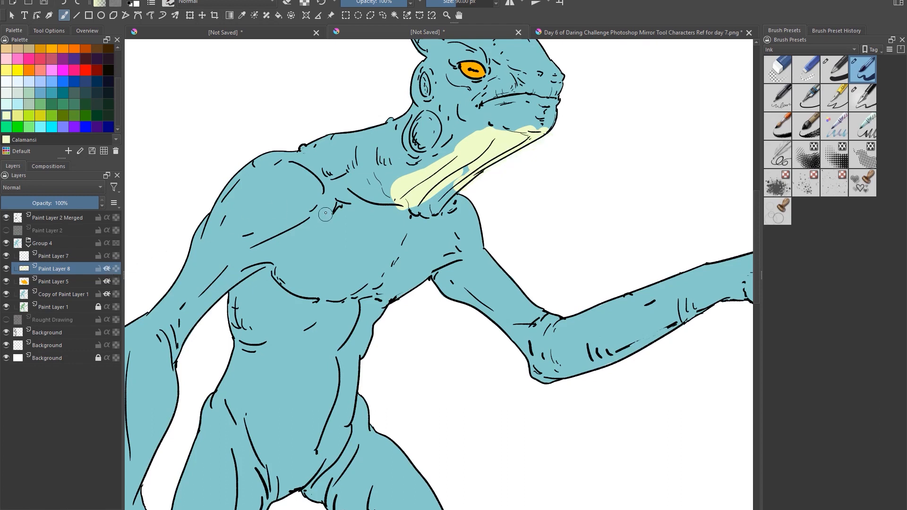
# Extend the Calamansi underside colour over the lower throat, chest and belly down to the groin, enlarging the brush.
pyautogui.moveTo(461, 187)
pyautogui.mouseDown()
pyautogui.moveTo(428, 208)
pyautogui.moveTo(444, 196)
pyautogui.moveTo(434, 219)
pyautogui.moveTo(446, 258)
pyautogui.moveTo(402, 287)
pyautogui.mouseUp()
pyautogui.moveTo(331, 215)
pyautogui.mouseDown()
pyautogui.moveTo(252, 283)
pyautogui.moveTo(257, 333)
pyautogui.mouseUp()
pyautogui.press(']')
pyautogui.press(']')
pyautogui.press(']')
pyautogui.press(']')
pyautogui.moveTo(288, 275)
pyautogui.mouseDown()
pyautogui.moveTo(259, 313)
pyautogui.moveTo(308, 243)
pyautogui.moveTo(298, 248)
pyautogui.moveTo(344, 209)
pyautogui.moveTo(377, 220)
pyautogui.moveTo(401, 194)
pyautogui.moveTo(330, 236)
pyautogui.moveTo(384, 216)
pyautogui.moveTo(394, 241)
pyautogui.moveTo(416, 235)
pyautogui.moveTo(385, 202)
pyautogui.moveTo(382, 214)
pyautogui.moveTo(399, 232)
pyautogui.moveTo(424, 218)
pyautogui.moveTo(432, 249)
pyautogui.moveTo(400, 271)
pyautogui.moveTo(410, 259)
pyautogui.moveTo(376, 323)
pyautogui.mouseUp()
pyautogui.press(']')
pyautogui.press(']')
pyautogui.press(']')
pyautogui.moveTo(400, 252)
pyautogui.mouseDown()
pyautogui.moveTo(295, 287)
pyautogui.moveTo(287, 273)
pyautogui.moveTo(264, 352)
pyautogui.moveTo(279, 441)
pyautogui.moveTo(277, 398)
pyautogui.moveTo(362, 415)
pyautogui.moveTo(322, 458)
pyautogui.mouseUp()
pyautogui.press(']')
# Erase the excess Calamansi beside the groin crease with a 134 px brush and return to painting mode.
pyautogui.press('[')
pyautogui.press('[')
pyautogui.press('e')
pyautogui.press('[')
pyautogui.press('[')
pyautogui.press('[')
pyautogui.press('[')
pyautogui.press('[')
pyautogui.press('[')
pyautogui.press('[')
pyautogui.press('[')
pyautogui.press('[')
pyautogui.press('[')
pyautogui.press('e')
pyautogui.press('e')
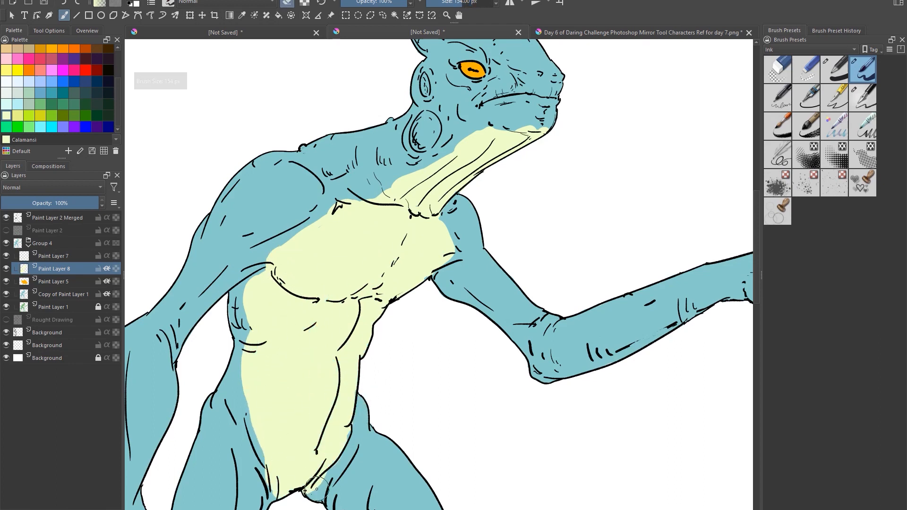
pyautogui.moveTo(315, 492); pyautogui.dragTo(327, 474)
pyautogui.press('e')
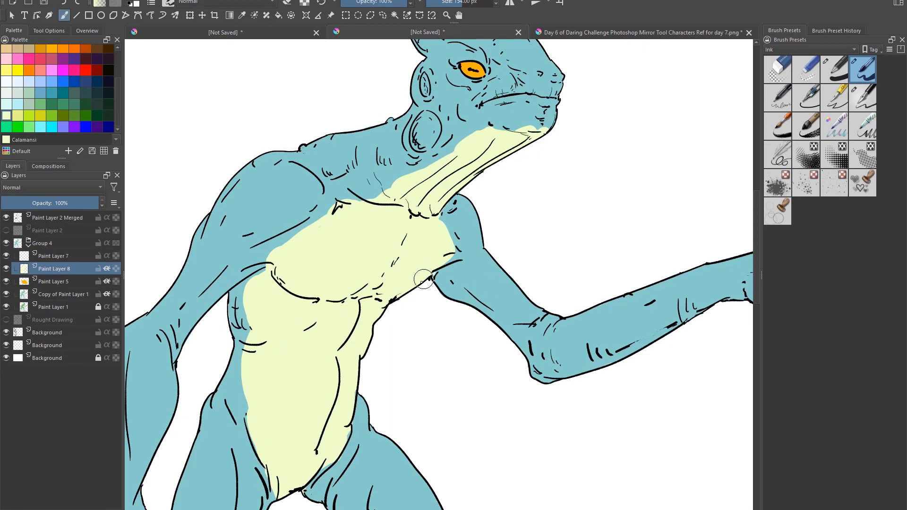
# Paint the undersides of the fingers on both hands in Calamansi, reducing the brush to 73 px.
pyautogui.scroll(-1, 427, 275)
pyautogui.scroll(-1, 427, 275)
pyautogui.scroll(1, 342, 393)
pyautogui.press('[')
pyautogui.press('[')
pyautogui.press('[')
pyautogui.press('[')
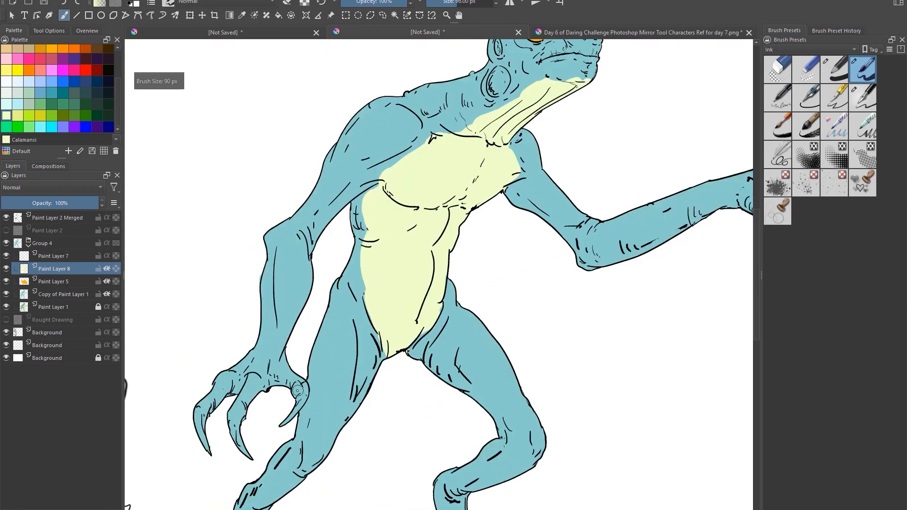
pyautogui.moveTo(295, 395)
pyautogui.mouseDown()
pyautogui.moveTo(253, 398)
pyautogui.moveTo(265, 389)
pyautogui.moveTo(246, 415)
pyautogui.moveTo(213, 407)
pyautogui.moveTo(236, 395)
pyautogui.mouseUp()
pyautogui.moveTo(608, 383); pyautogui.dragTo(336, 398)
pyautogui.moveTo(489, 210)
pyautogui.mouseDown()
pyautogui.moveTo(530, 185)
pyautogui.moveTo(514, 210)
pyautogui.moveTo(542, 208)
pyautogui.moveTo(499, 203)
pyautogui.moveTo(500, 216)
pyautogui.mouseUp()
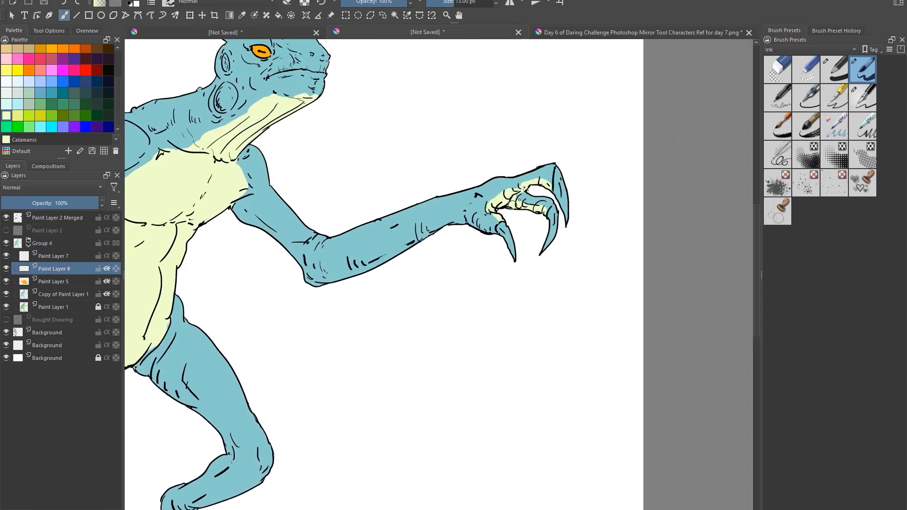
# Add an alpha-inheriting paint layer above Paint Layer 8 and choose the palette colour Tangerine.
pyautogui.scroll(-3, 463, 292)
pyautogui.scroll(1, 491, 312)
pyautogui.moveTo(436, 320); pyautogui.dragTo(547, 345)
pyautogui.scroll(1, 540, 312)
pyautogui.scroll(1, 547, 344)
pyautogui.moveTo(504, 320); pyautogui.dragTo(528, 417)
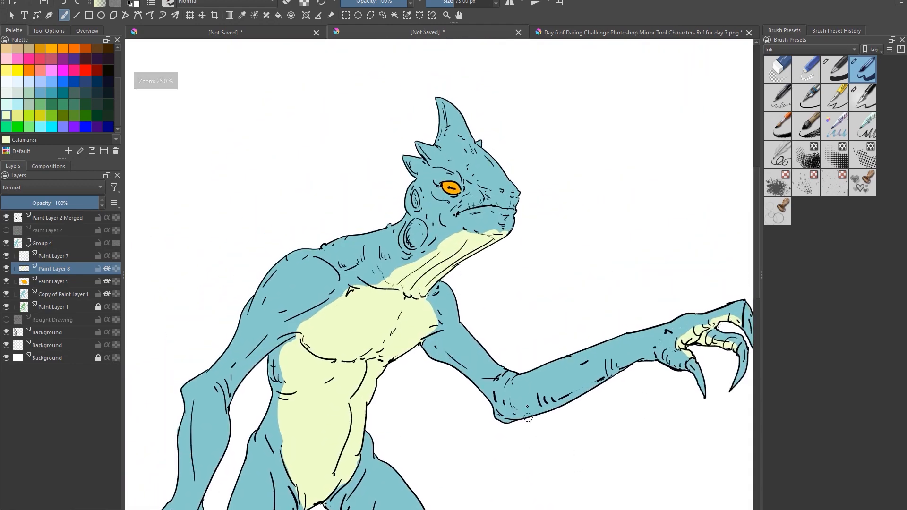
pyautogui.press('Insert')
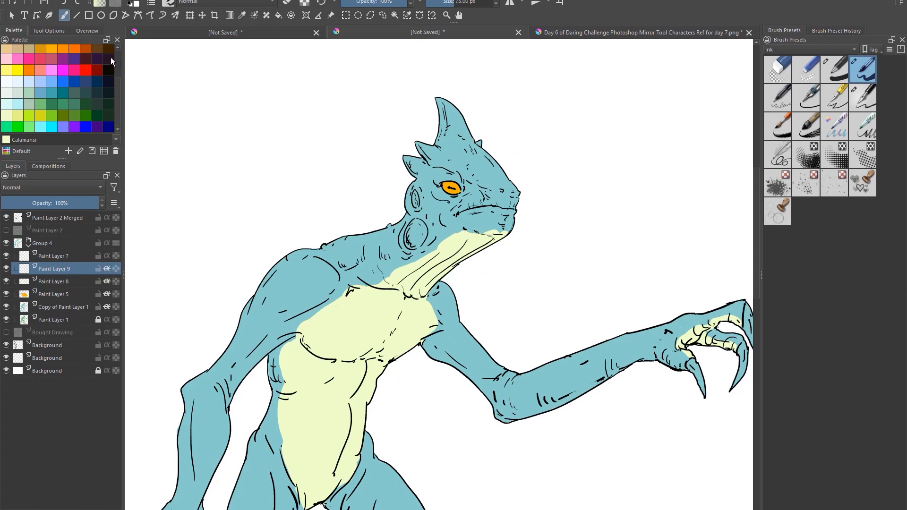
pyautogui.click(55, 94)
pyautogui.click(53, 49)
# Paint Tangerine markings on the horn, head spikes, snout, eye area and chin with a brush reduced to 41 px and then smaller.
pyautogui.press('[')
pyautogui.press('[')
pyautogui.press('[')
pyautogui.press('[')
pyautogui.press('[')
pyautogui.press('[')
pyautogui.press('[')
pyautogui.press('[')
pyautogui.moveTo(454, 108); pyautogui.dragTo(469, 157)
pyautogui.moveTo(442, 120); pyautogui.dragTo(438, 104)
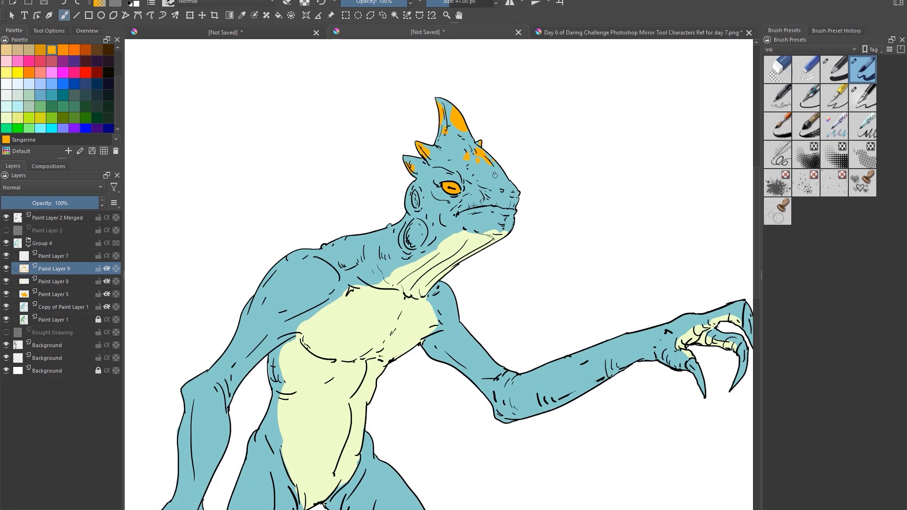
pyautogui.click(507, 212)
pyautogui.click(501, 220)
pyautogui.press('[')
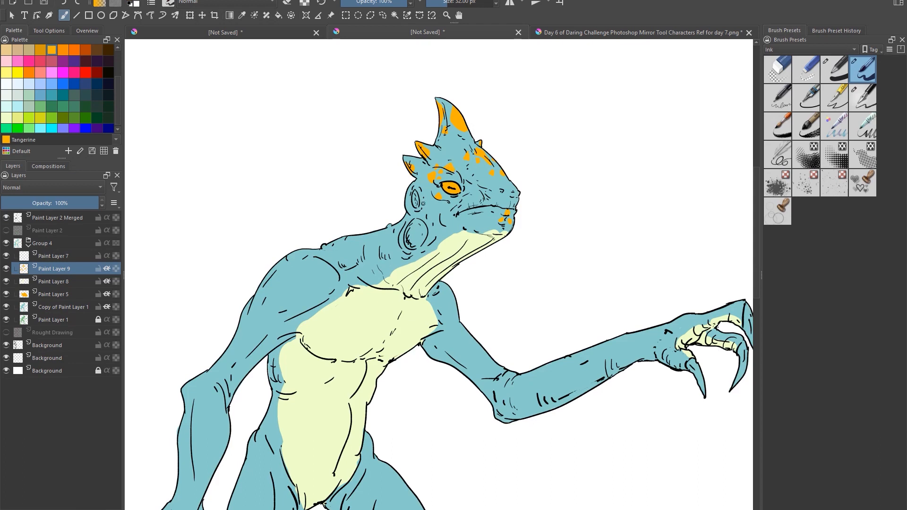
# Paint Tangerine spots along the nape, upper back and both shoulders with a larger brush.
pyautogui.moveTo(294, 254); pyautogui.dragTo(283, 260)
pyautogui.press(']')
pyautogui.press(']')
pyautogui.moveTo(354, 236); pyautogui.dragTo(363, 236)
pyautogui.moveTo(381, 231); pyautogui.dragTo(396, 225)
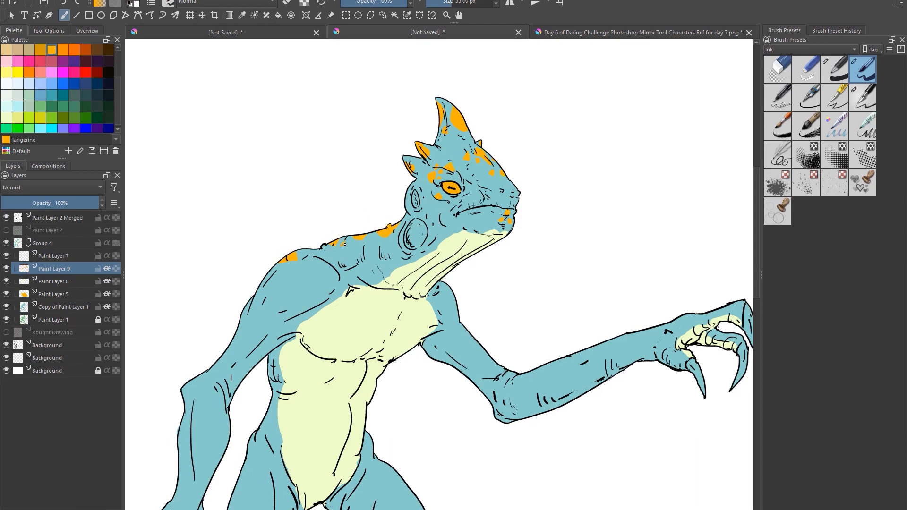
pyautogui.moveTo(450, 290); pyautogui.dragTo(448, 301)
# Paint Tangerine spots on both forearms with a brush reduced to 38 px.
pyautogui.press('[')
pyautogui.press('[')
pyautogui.press('[')
pyautogui.press('[')
pyautogui.press('[')
pyautogui.moveTo(550, 438); pyautogui.dragTo(591, 330)
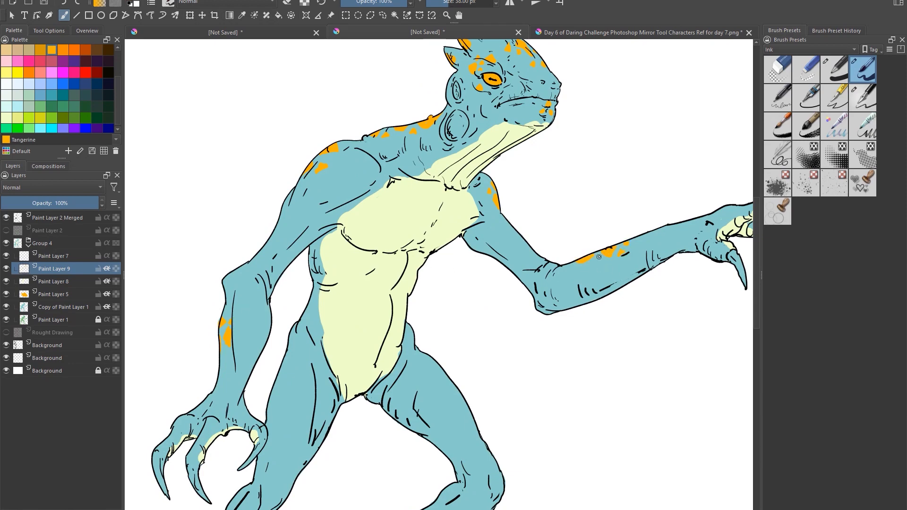
# Apply an HSV adjustment to the orange spots with hue -21, lightness 19 and lowered saturation.
pyautogui.scroll(-3, 445, 290)
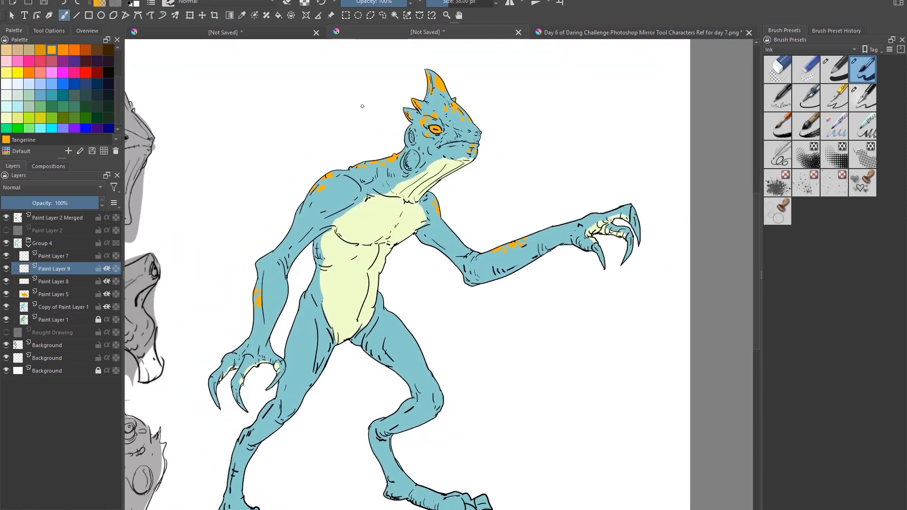
pyautogui.click(118, 1)
pyautogui.moveTo(147, 20)
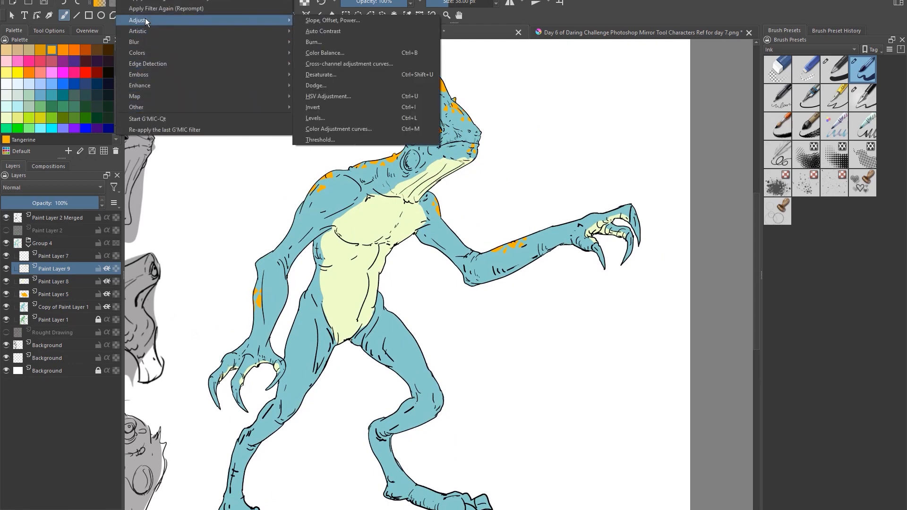
pyautogui.click(329, 97)
pyautogui.moveTo(692, 355); pyautogui.dragTo(709, 375)
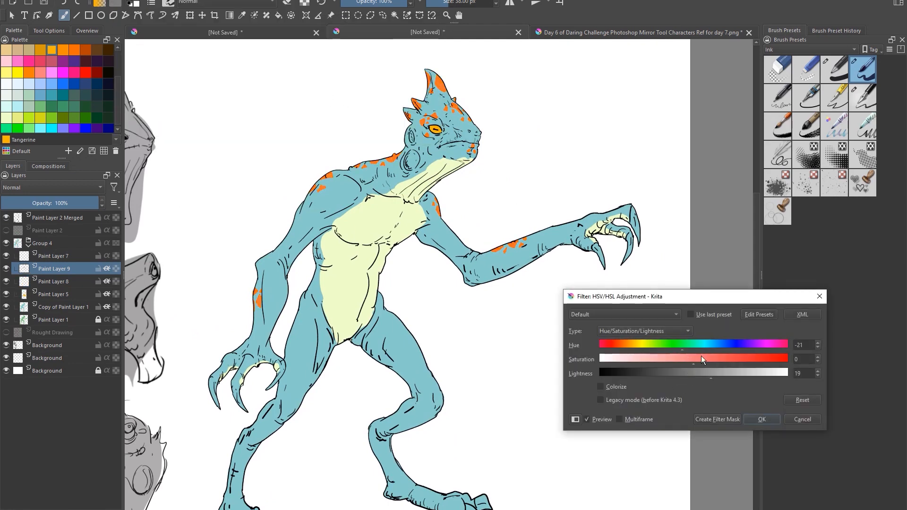
pyautogui.click(754, 420)
# Add a paint layer above Paint Layer 9 and choose the palette colour Dark grullo green.
pyautogui.scroll(2, 408, 255)
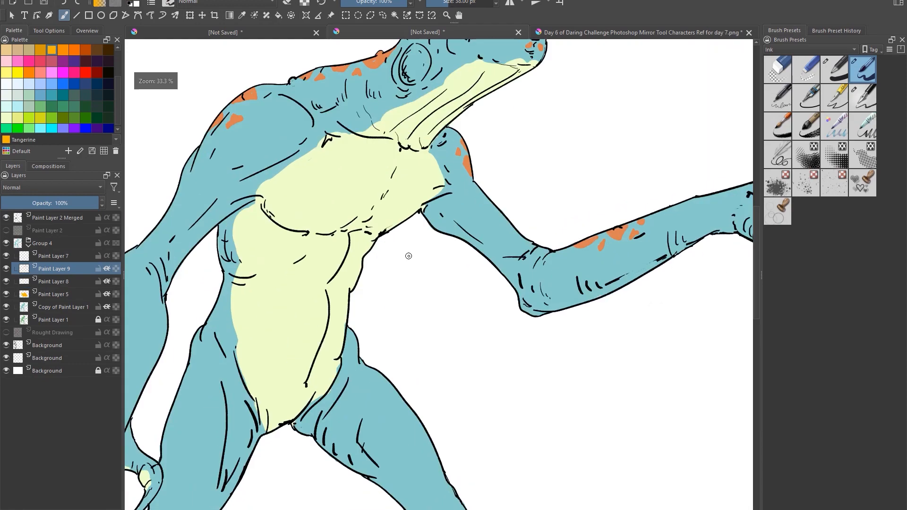
pyautogui.scroll(-2, 418, 257)
pyautogui.moveTo(518, 325)
pyautogui.mouseDown()
pyautogui.moveTo(518, 268)
pyautogui.moveTo(526, 366)
pyautogui.mouseUp()
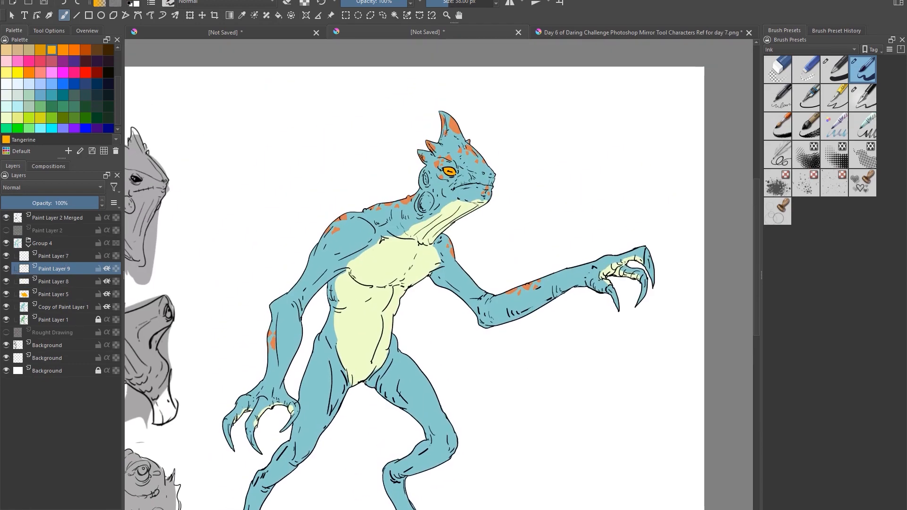
pyautogui.press('Insert')
pyautogui.scroll(-1, 416, 338)
pyautogui.scroll(1, 440, 359)
pyautogui.moveTo(461, 380)
pyautogui.mouseDown()
pyautogui.moveTo(469, 327)
pyautogui.moveTo(453, 294)
pyautogui.mouseUp()
pyautogui.moveTo(351, 311); pyautogui.dragTo(351, 355)
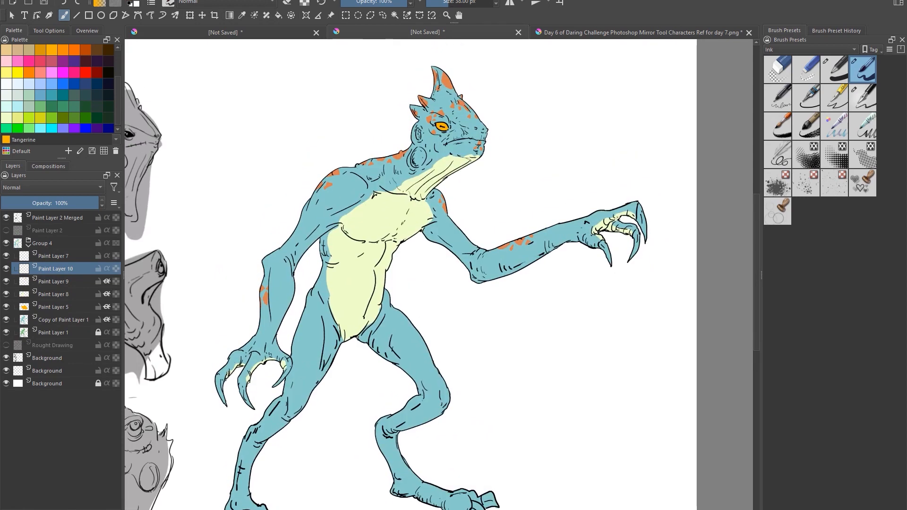
pyautogui.moveTo(312, 274); pyautogui.dragTo(325, 207)
pyautogui.click(72, 96)
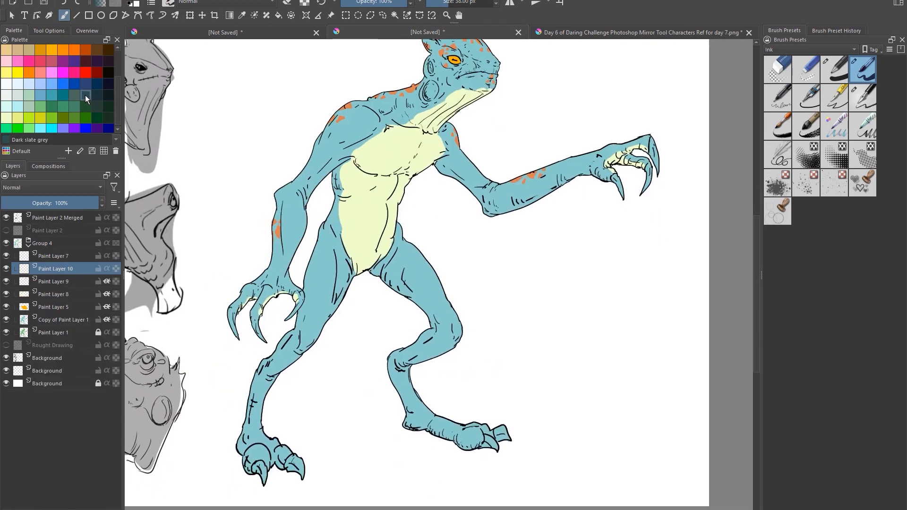
# Paint the claws of both hands in Dark grullo green and enable alpha inheritance on Paint Layer 10.
pyautogui.moveTo(254, 321)
pyautogui.mouseDown()
pyautogui.moveTo(263, 341)
pyautogui.moveTo(231, 335)
pyautogui.moveTo(234, 317)
pyautogui.mouseUp()
pyautogui.moveTo(612, 175); pyautogui.dragTo(621, 197)
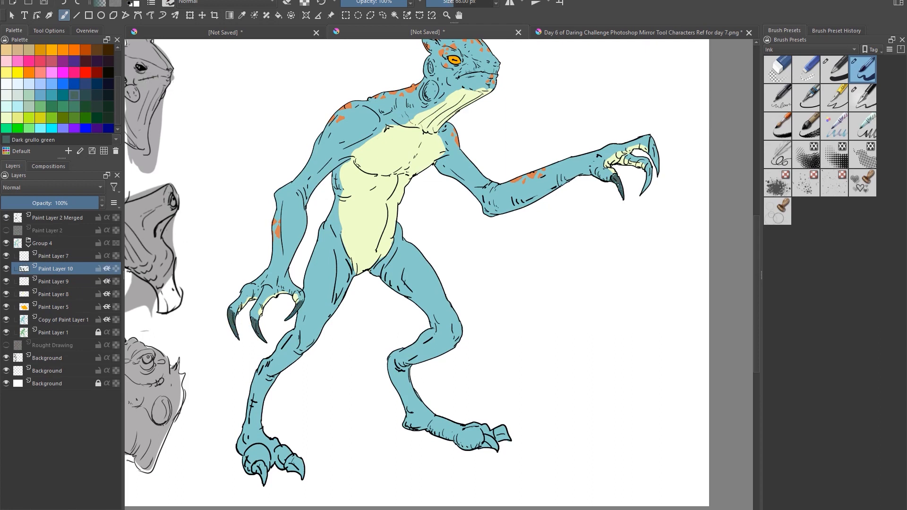
pyautogui.moveTo(648, 165); pyautogui.dragTo(646, 191)
pyautogui.moveTo(651, 139); pyautogui.dragTo(656, 173)
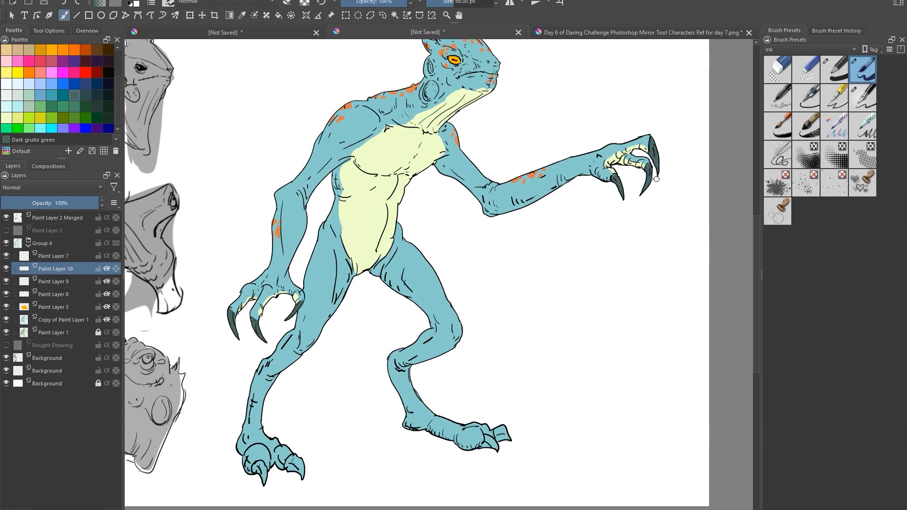
# Paint the toe claws of both feet in Dark grullo green with a brush enlarged to 103 px.
pyautogui.press(']')
pyautogui.press(']')
pyautogui.press(']')
pyautogui.press(']')
pyautogui.press(']')
pyautogui.press(']')
pyautogui.moveTo(485, 438)
pyautogui.mouseDown()
pyautogui.moveTo(495, 447)
pyautogui.moveTo(505, 428)
pyautogui.mouseUp()
pyautogui.moveTo(250, 466)
pyautogui.mouseDown()
pyautogui.moveTo(264, 480)
pyautogui.moveTo(267, 465)
pyautogui.mouseUp()
pyautogui.moveTo(302, 470); pyautogui.dragTo(295, 456)
# Add an alpha-inheriting paint layer above Paint Layer 10 and fill the large oval on the neck in Teal.
pyautogui.scroll(-3, 519, 302)
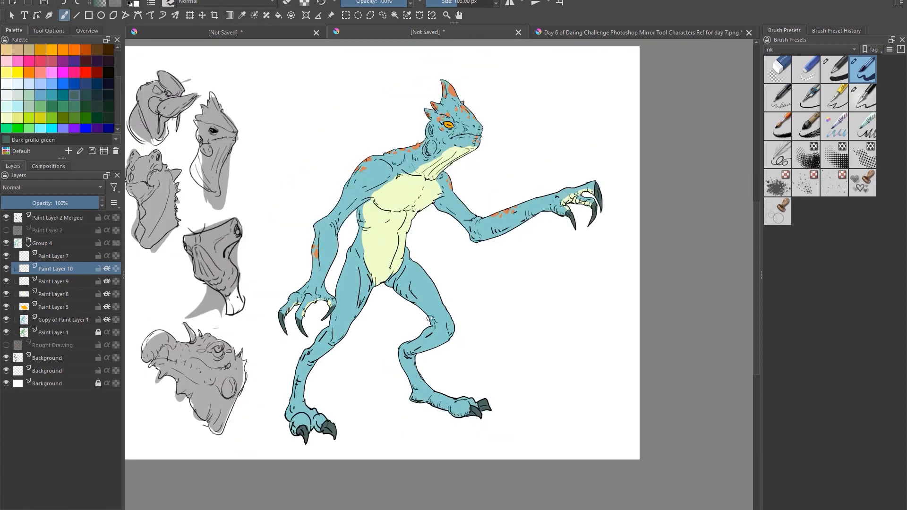
pyautogui.scroll(5, 501, 314)
pyautogui.scroll(1, 501, 315)
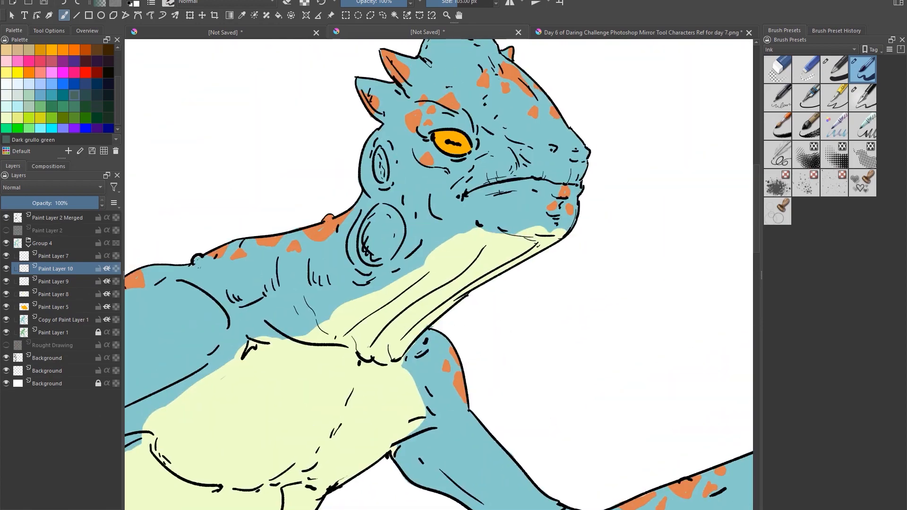
pyautogui.press('Insert')
pyautogui.click(63, 95)
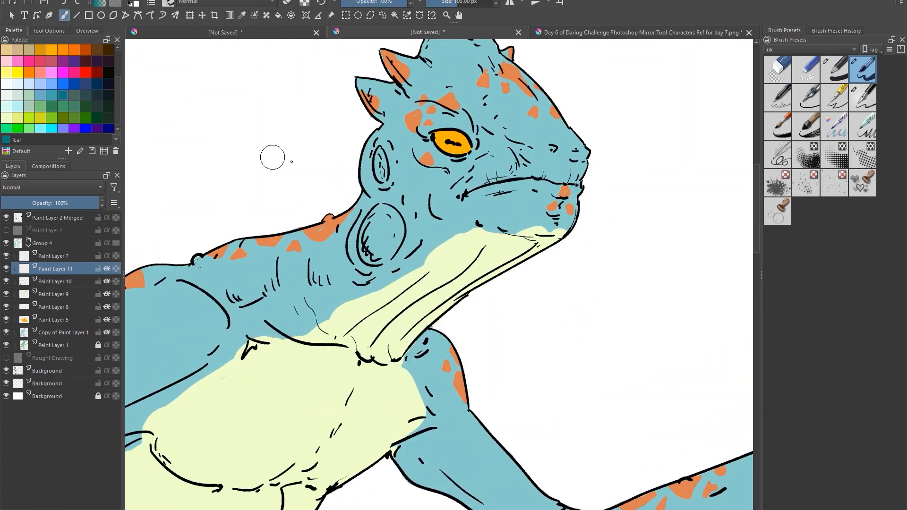
pyautogui.moveTo(378, 222)
pyautogui.mouseDown()
pyautogui.moveTo(373, 258)
pyautogui.moveTo(396, 235)
pyautogui.moveTo(374, 219)
pyautogui.moveTo(393, 236)
pyautogui.mouseUp()
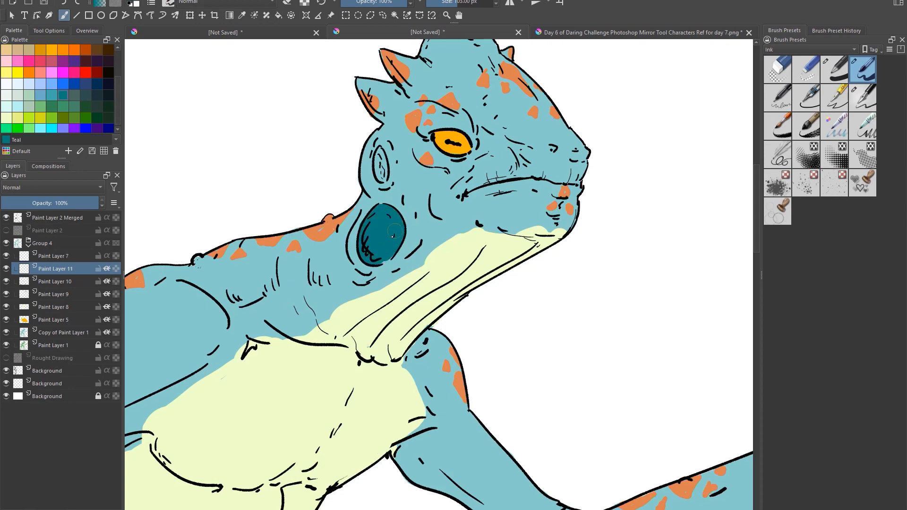
# Fill the small oval behind the eye with orange sampled from the face spots, using a 30 px brush, and touch up the nape spot.
pyautogui.press('[')
pyautogui.press('[')
pyautogui.press('[')
pyautogui.press('[')
pyautogui.press('[')
pyautogui.press('[')
pyautogui.press('[')
pyautogui.press('[')
pyautogui.press('[')
pyautogui.press('[')
pyautogui.press('[')
pyautogui.press('[')
pyautogui.moveTo(378, 166)
pyautogui.mouseDown()
pyautogui.moveTo(387, 146)
pyautogui.moveTo(383, 175)
pyautogui.mouseUp()
pyautogui.keyDown('ctrl'); pyautogui.click(412, 122); pyautogui.keyUp('ctrl')
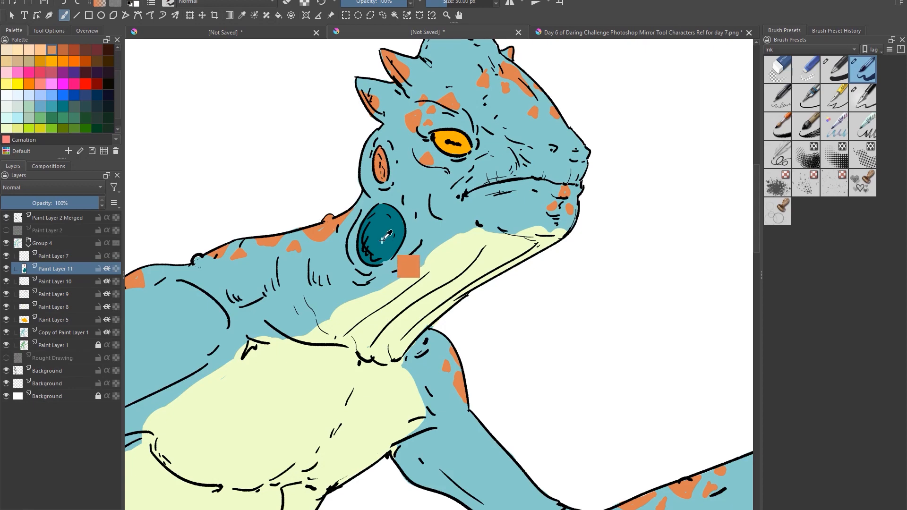
pyautogui.keyDown('ctrl'); pyautogui.click(384, 263); pyautogui.keyUp('ctrl')
pyautogui.keyDown('ctrl'); pyautogui.click(326, 226); pyautogui.keyUp('ctrl')
pyautogui.moveTo(326, 226); pyautogui.dragTo(322, 230)
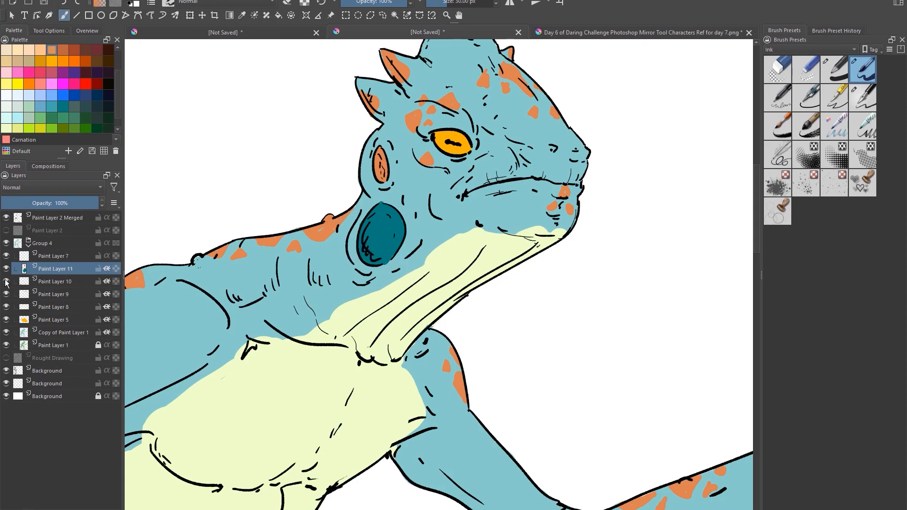
# Toggle the visibility of Paint Layer 10 to check which coloured parts it holds, leaving it shown.
pyautogui.click(7, 282)
pyautogui.click(7, 282)
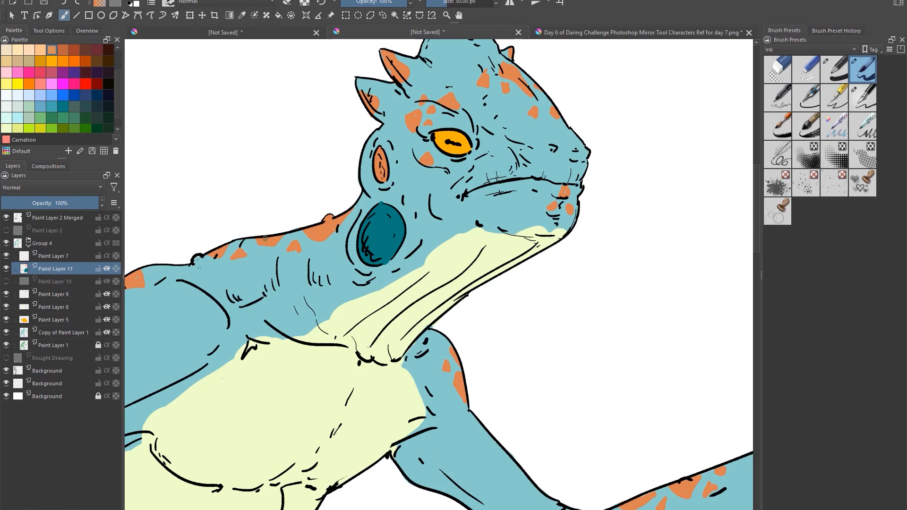
pyautogui.scroll(-3, 680, 224)
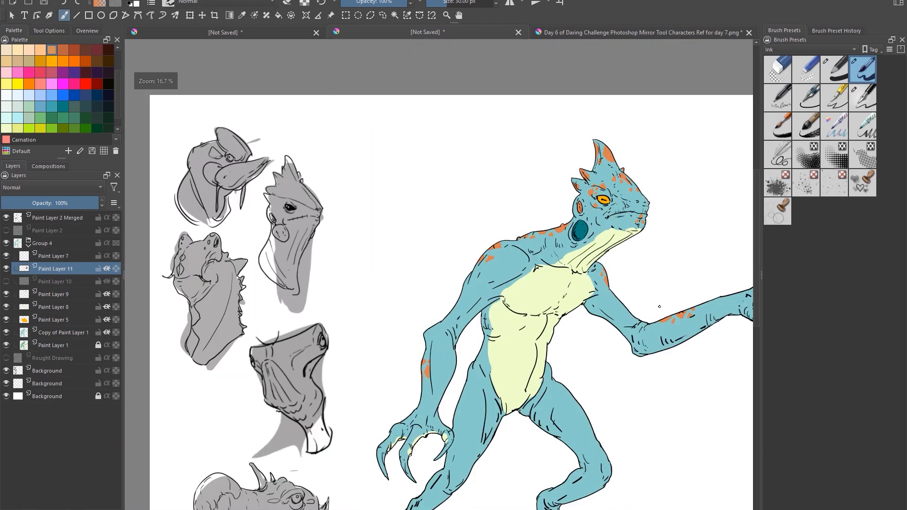
pyautogui.moveTo(660, 308); pyautogui.dragTo(516, 227)
pyautogui.scroll(-1, 519, 239)
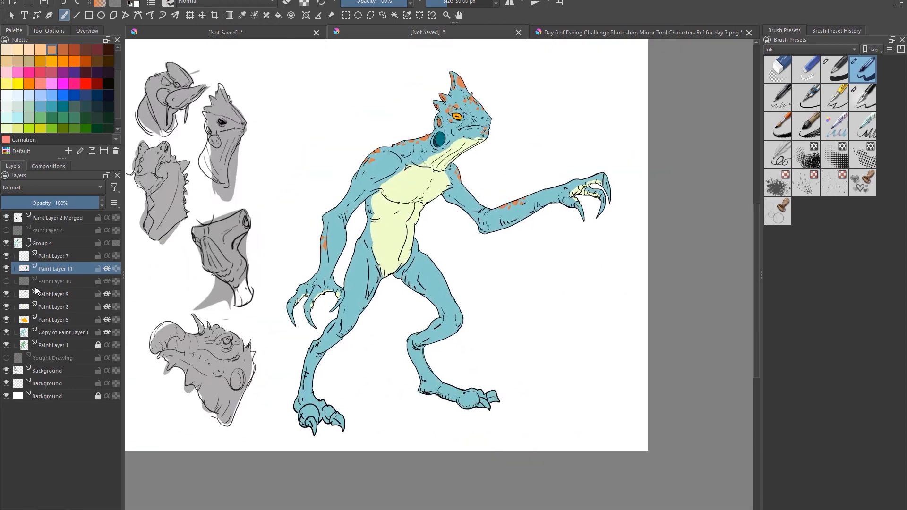
pyautogui.click(6, 282)
# Rename Paint Layer 11 as Claws and Paint Layer 10 as Underbelly.
pyautogui.doubleClick(55, 269)
pyautogui.write('Claw')
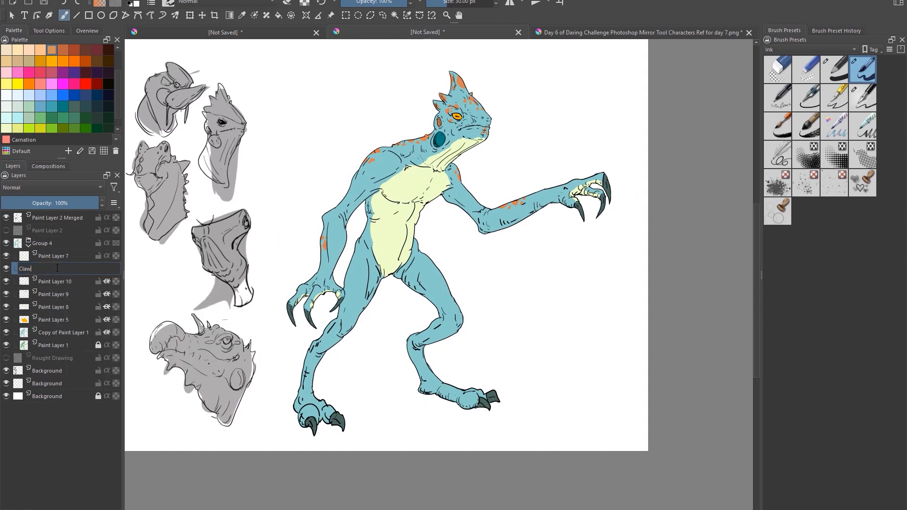
pyautogui.write('s')
pyautogui.click(52, 282)
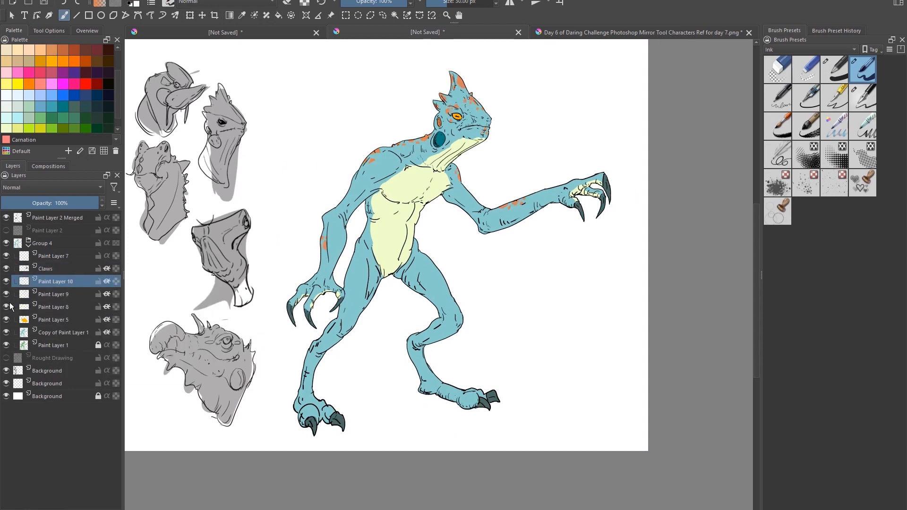
pyautogui.click(5, 320)
pyautogui.click(6, 319)
pyautogui.doubleClick(53, 280)
pyautogui.write('Underbelly')
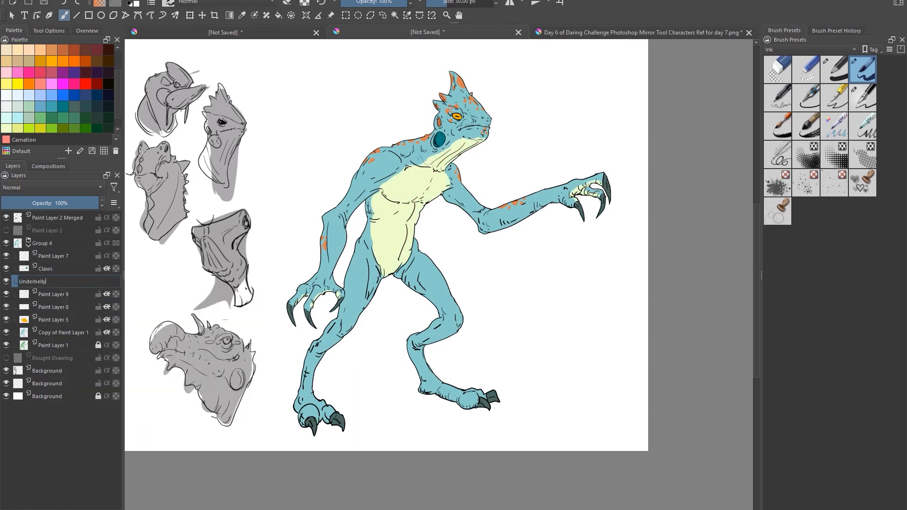
pyautogui.press('Return')
# Paint Calamansi spots along the edges of the chest, belly and groin and on the undersides of the feet with a larger brush.
pyautogui.press(']')
pyautogui.press(']')
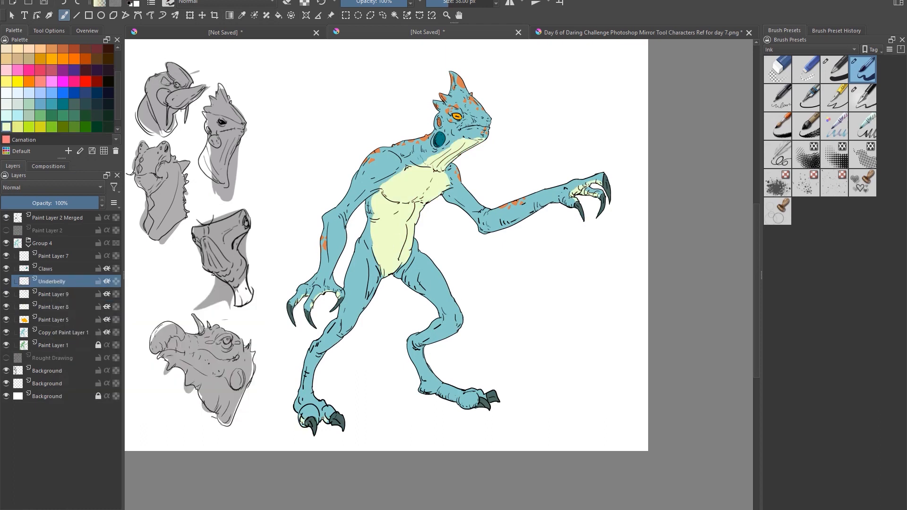
pyautogui.press(']')
pyautogui.moveTo(444, 398); pyautogui.dragTo(473, 407)
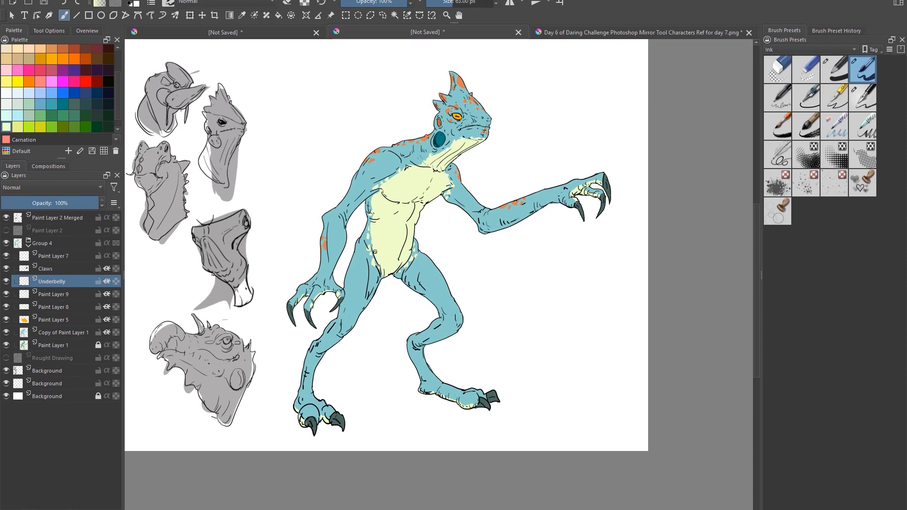
# Refine the pale underside's edge along the neck and shoulder on the Underbelly layer with a smaller brush.
pyautogui.scroll(-1, 465, 303)
pyautogui.scroll(3, 468, 274)
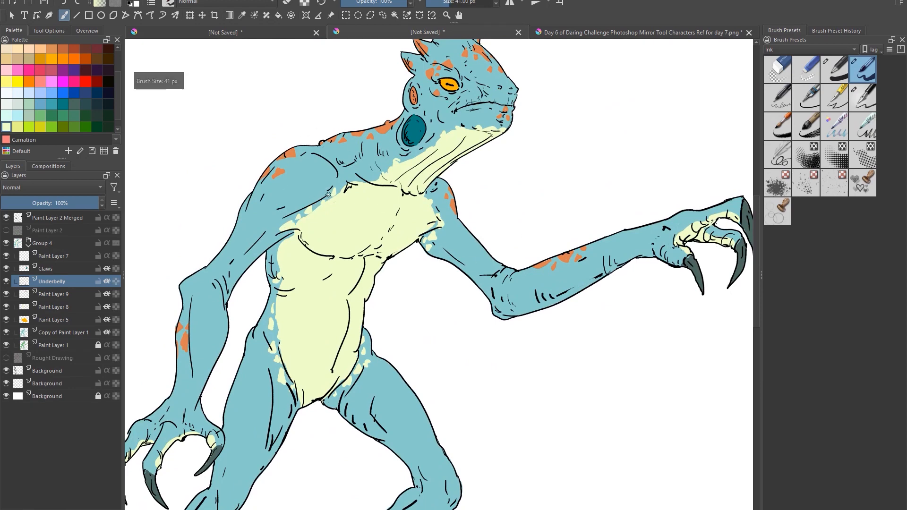
pyautogui.press('[')
pyautogui.press('[')
pyautogui.press('[')
pyautogui.press('[')
pyautogui.scroll(-3, 403, 200)
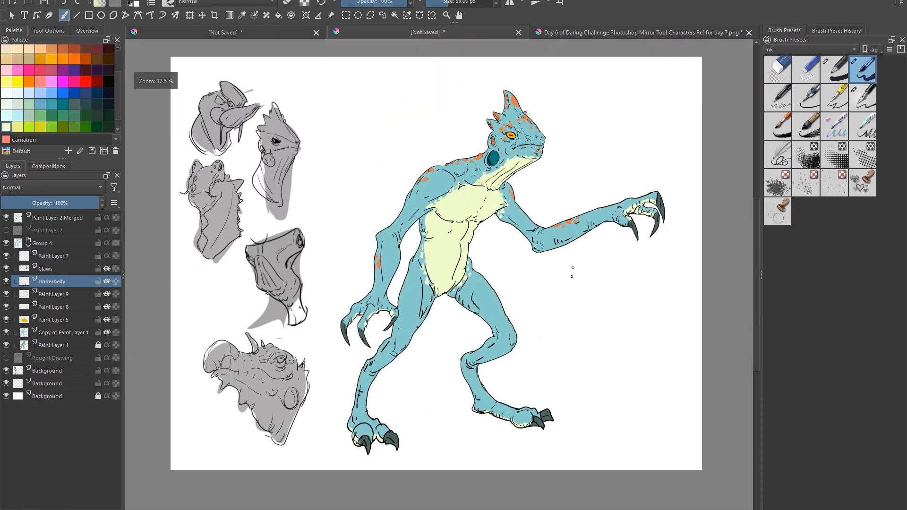
pyautogui.scroll(3, 566, 265)
pyautogui.scroll(-1, 475, 250)
pyautogui.moveTo(471, 233); pyautogui.dragTo(470, 210)
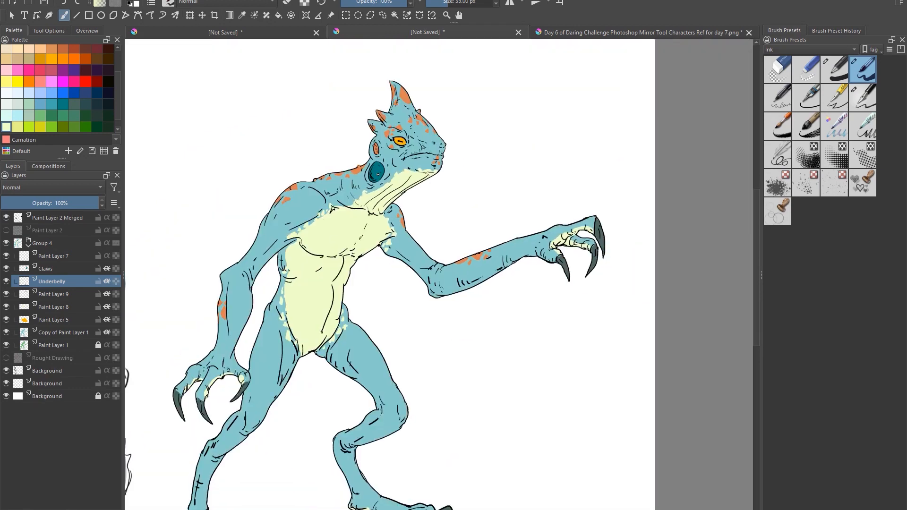
pyautogui.scroll(2, 378, 193)
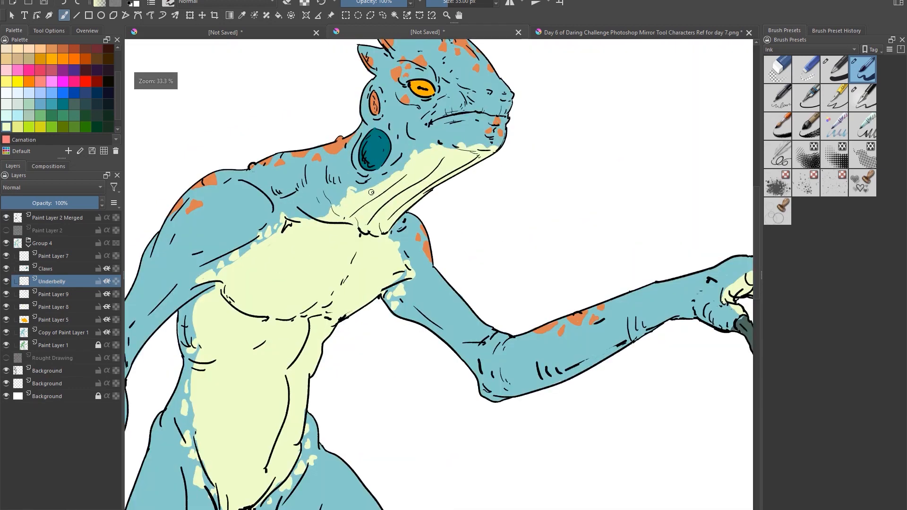
pyautogui.scroll(1, 378, 193)
pyautogui.moveTo(378, 193); pyautogui.dragTo(337, 243)
pyautogui.scroll(-2, 324, 182)
pyautogui.keyDown('ctrl'); pyautogui.click(612, 318); pyautogui.keyUp('ctrl')
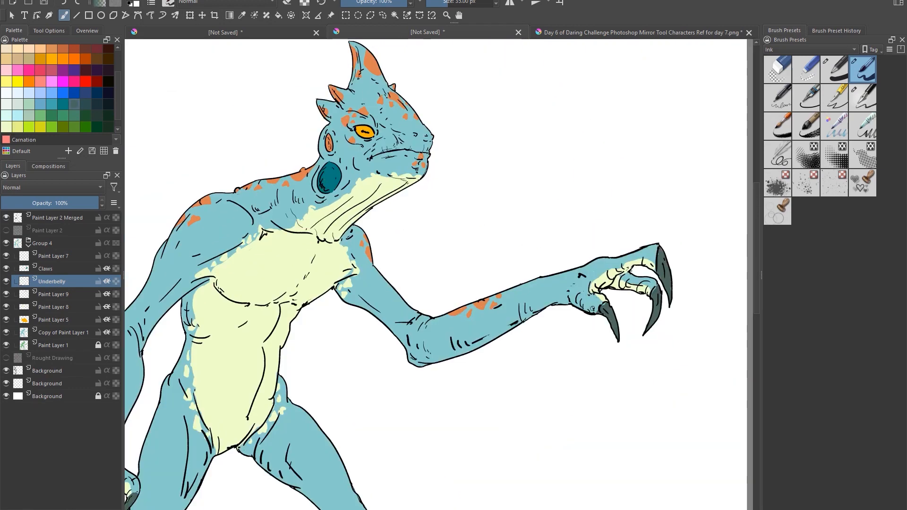
pyautogui.doubleClick(49, 115)
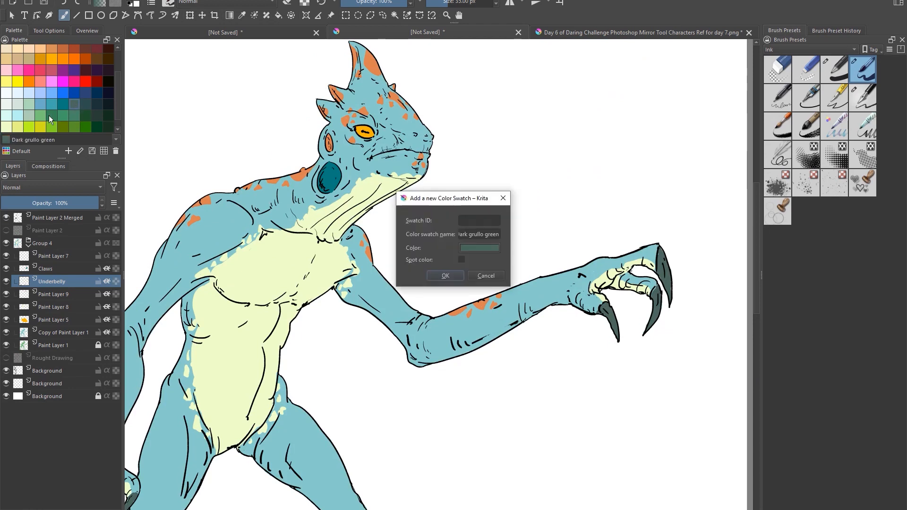
pyautogui.click(479, 248)
pyautogui.click(385, 177)
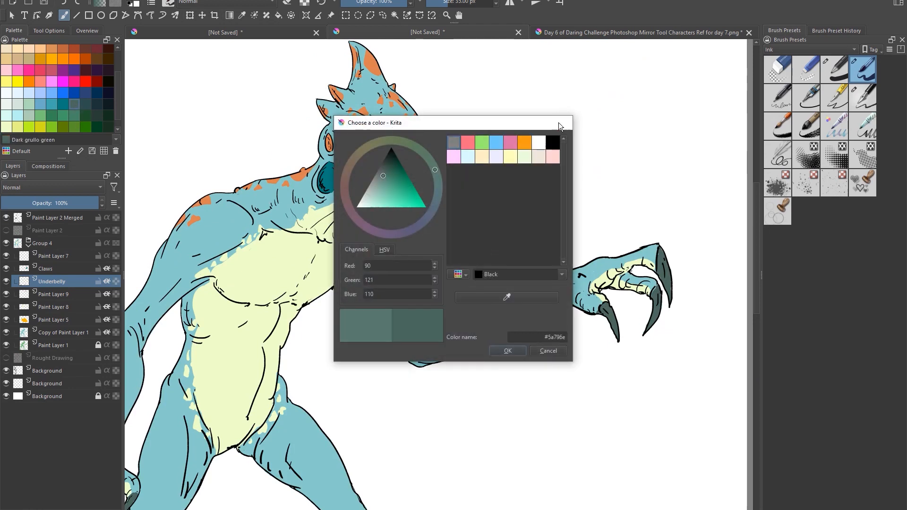
pyautogui.click(565, 123)
pyautogui.click(503, 199)
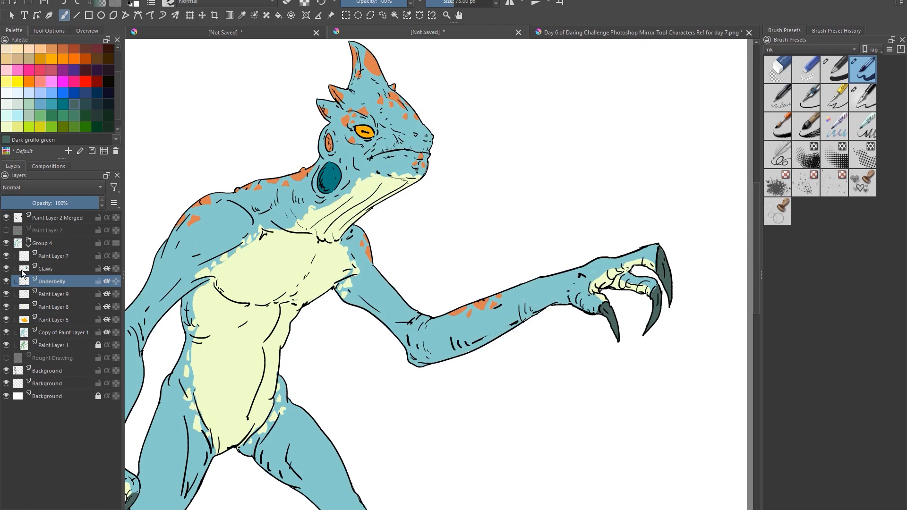
# Toggle the visibility of the Underbelly layer to check its contents, leave it shown, and select the Claws layer.
pyautogui.click(6, 281)
pyautogui.click(6, 282)
pyautogui.click(47, 268)
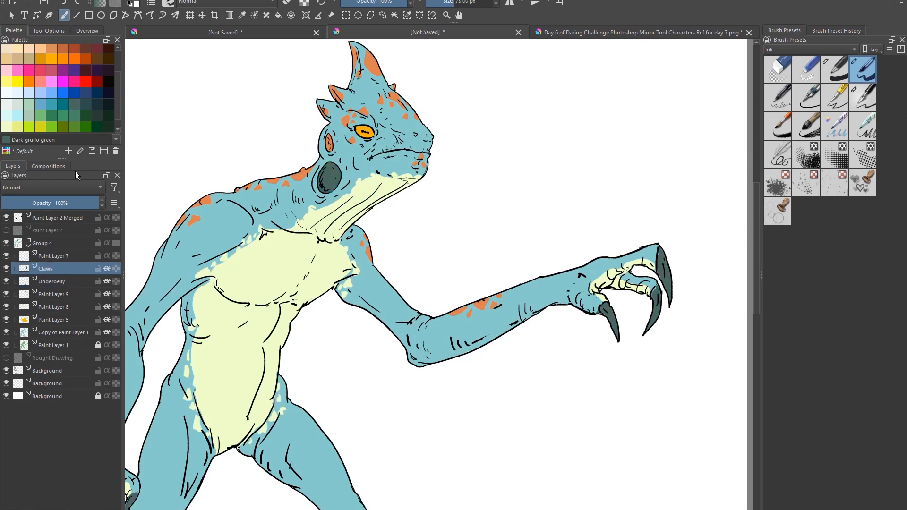
# Try Celeste, Diamond and the throat's Calamansi as fill colours for the large neck oval.
pyautogui.click(18, 116)
pyautogui.moveTo(329, 166)
pyautogui.mouseDown()
pyautogui.moveTo(326, 186)
pyautogui.moveTo(324, 172)
pyautogui.moveTo(322, 180)
pyautogui.moveTo(336, 172)
pyautogui.moveTo(335, 180)
pyautogui.mouseUp()
pyautogui.click(6, 116)
pyautogui.keyDown('ctrl'); pyautogui.click(370, 188); pyautogui.keyUp('ctrl')
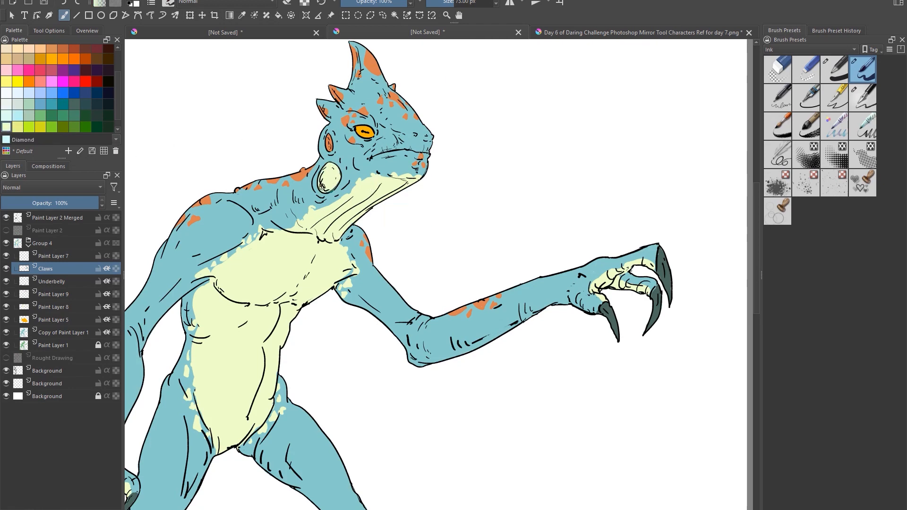
pyautogui.click(18, 116)
pyautogui.keyDown('ctrl'); pyautogui.click(369, 165); pyautogui.keyUp('ctrl')
# Change the Celeste palette swatch to the greyer blue #a7d3d3.
pyautogui.doubleClick(17, 116)
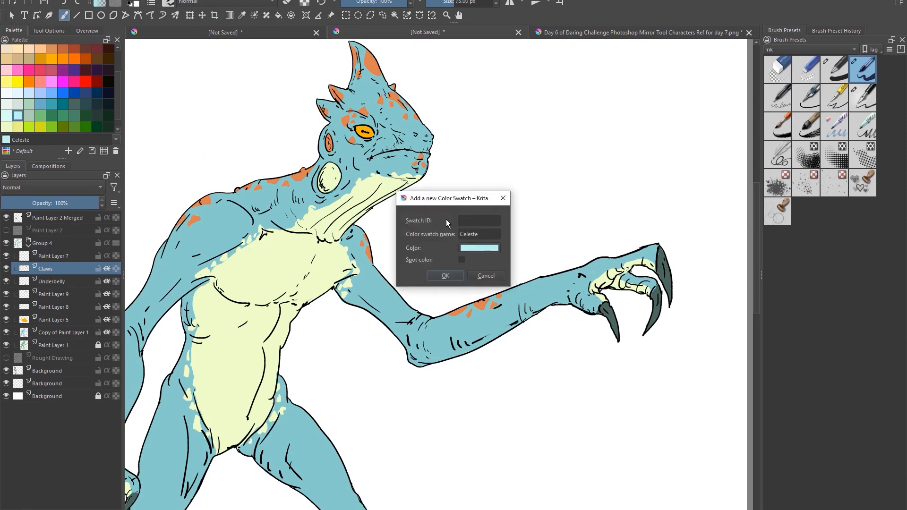
pyautogui.click(478, 247)
pyautogui.click(375, 194)
pyautogui.moveTo(375, 194); pyautogui.dragTo(375, 195)
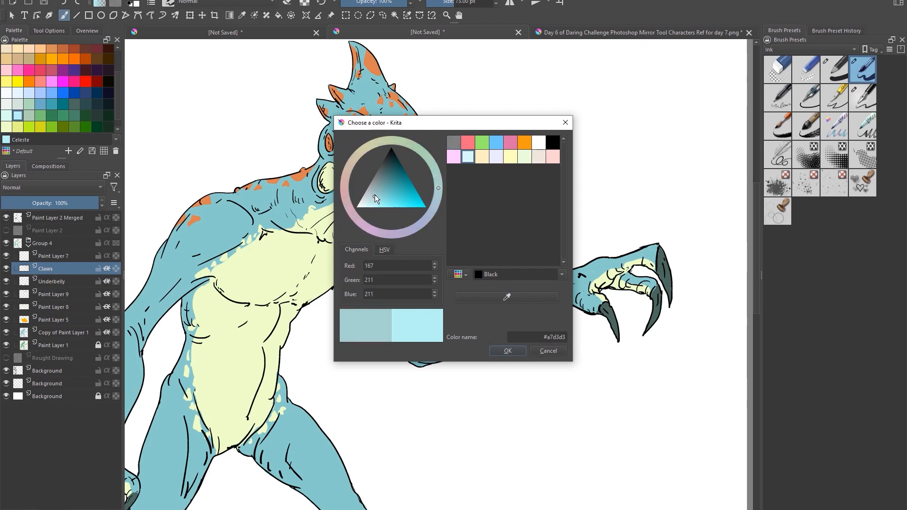
pyautogui.click(517, 350)
pyautogui.click(450, 273)
# Fill the large neck oval on the Claws layer with orange sampled from the nape spots.
pyautogui.moveTo(327, 178)
pyautogui.mouseDown()
pyautogui.moveTo(328, 170)
pyautogui.moveTo(337, 179)
pyautogui.moveTo(347, 141)
pyautogui.moveTo(354, 150)
pyautogui.moveTo(350, 132)
pyautogui.mouseUp()
pyautogui.scroll(-1, 601, 379)
pyautogui.scroll(1, 598, 400)
pyautogui.keyDown('ctrl'); pyautogui.click(323, 139); pyautogui.keyUp('ctrl')
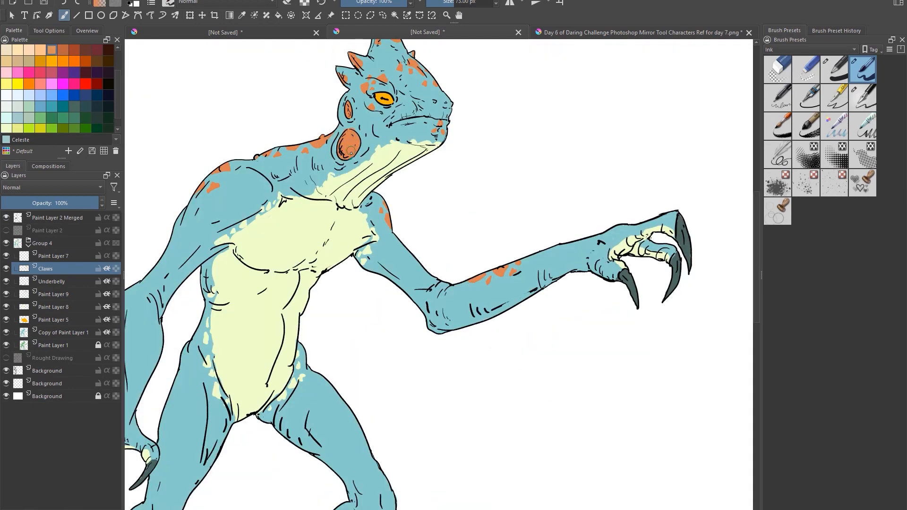
pyautogui.press('e')
pyautogui.press('e')
pyautogui.scroll(-3, 625, 173)
pyautogui.scroll(4, 530, 256)
# Recolour the creature's eye with half-Yellow on Paint Layer 7 with inherit alpha enabled.
pyautogui.click(26, 256)
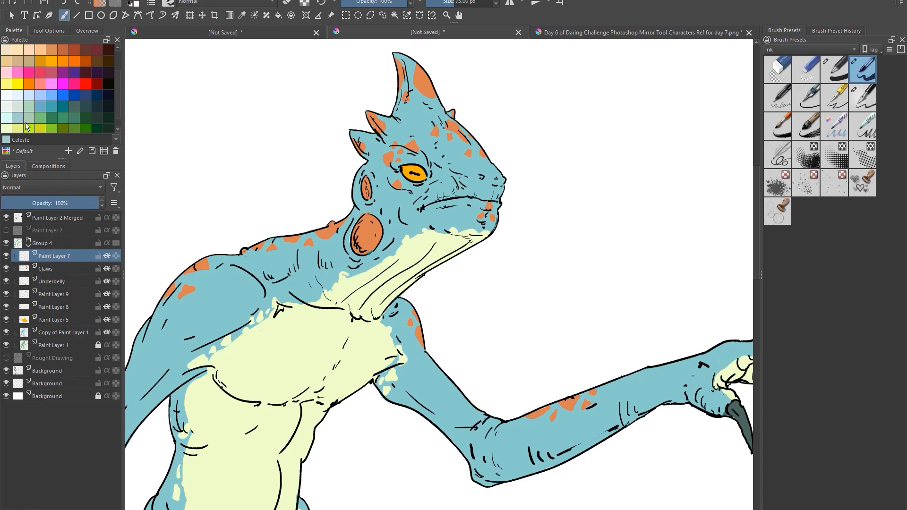
pyautogui.click(40, 126)
pyautogui.moveTo(406, 169); pyautogui.dragTo(422, 176)
pyautogui.click(7, 126)
pyautogui.click(29, 81)
pyautogui.click(7, 82)
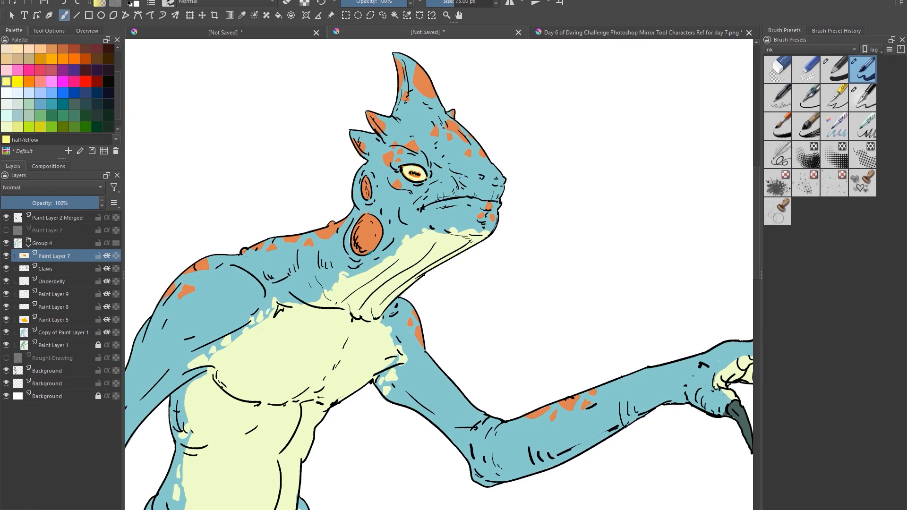
# Shade the eye with orange sampled from the neck oval, using a 16 px brush.
pyautogui.keyDown('ctrl'); pyautogui.click(371, 232); pyautogui.keyUp('ctrl')
pyautogui.press(']')
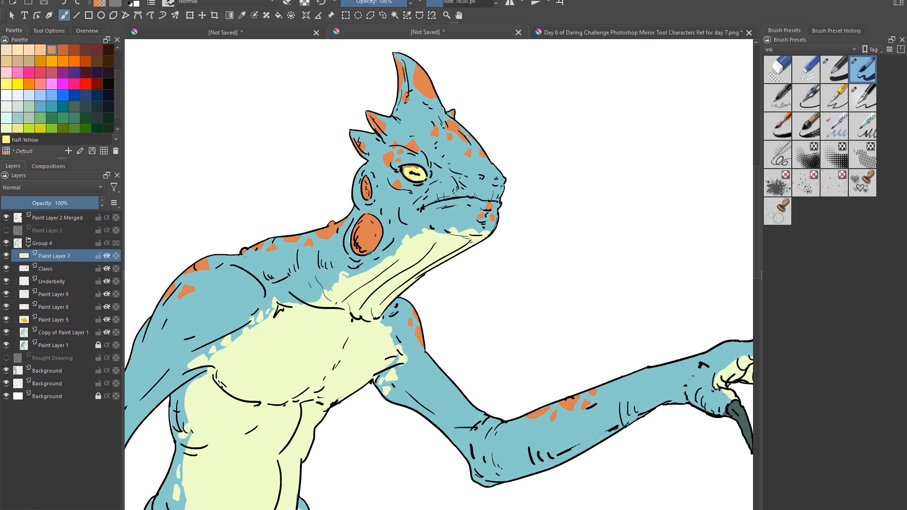
pyautogui.moveTo(417, 168); pyautogui.dragTo(427, 174)
pyautogui.press('e')
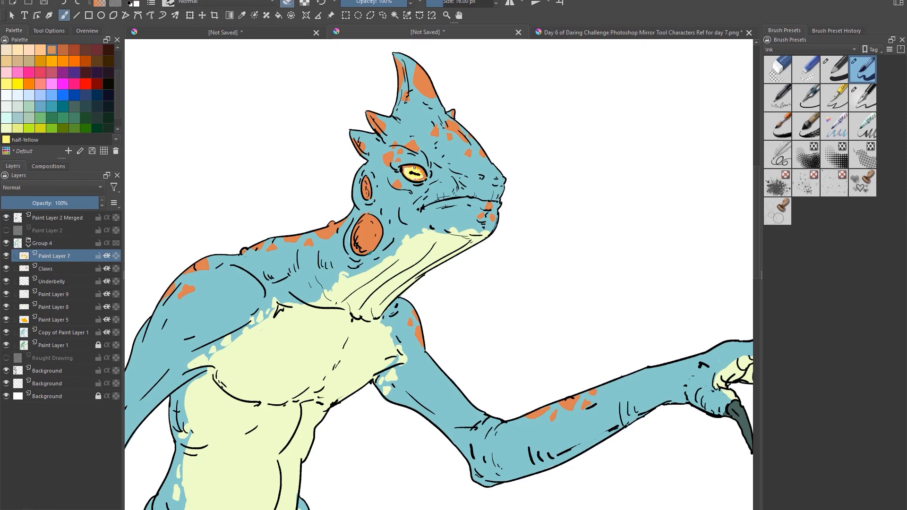
pyautogui.scroll(-3, 409, 167)
pyautogui.moveTo(526, 298); pyautogui.dragTo(550, 325)
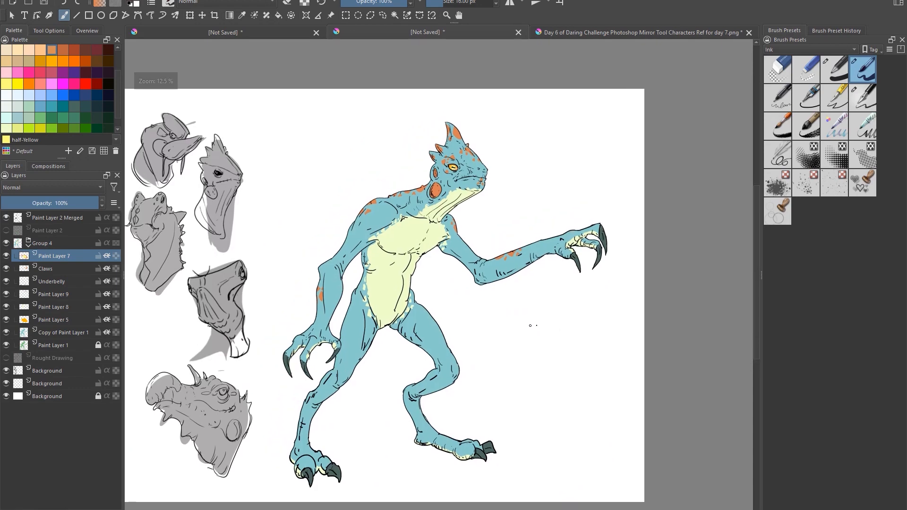
pyautogui.press('e')
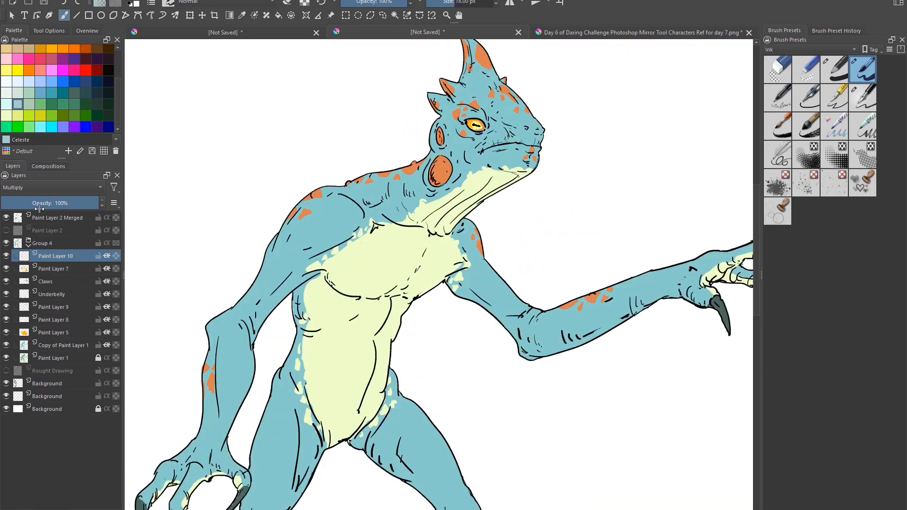
# Rename Paint Layer 10 as shadow and set its blending mode to Multiply.
pyautogui.doubleClick(56, 257)
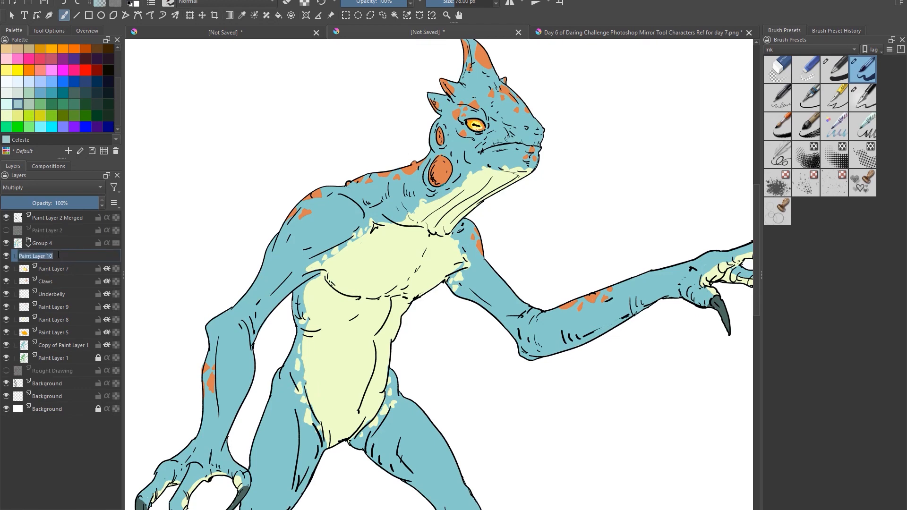
pyautogui.write('shadow')
pyautogui.click(33, 188)
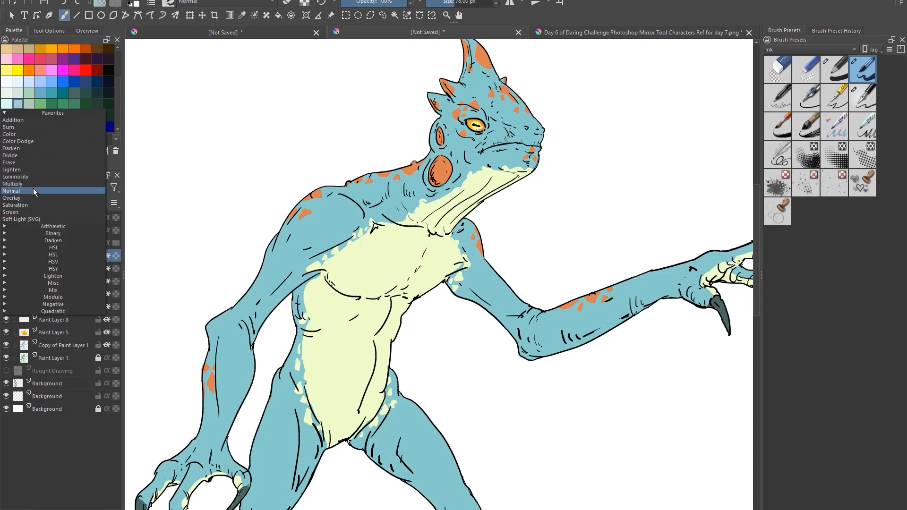
pyautogui.click(32, 183)
pyautogui.click(32, 183)
pyautogui.click(32, 183)
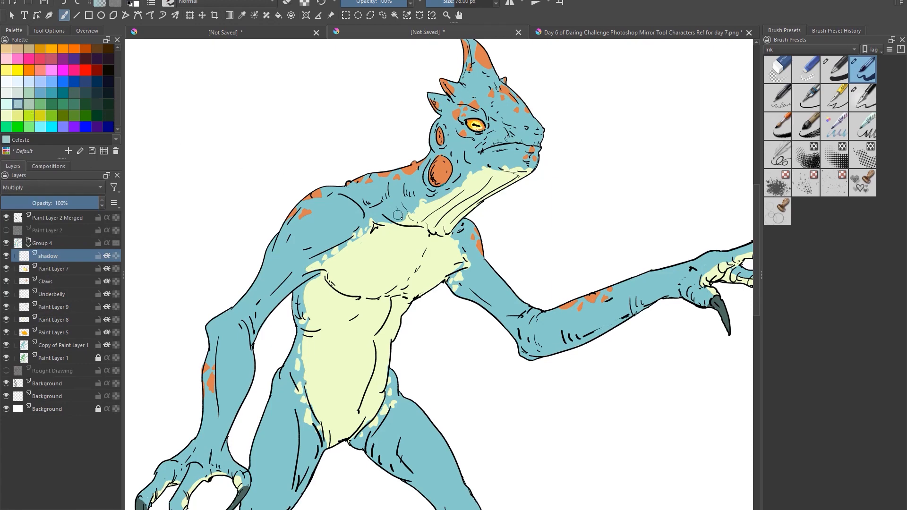
# Paint Celeste shadows along the crest and head horns on the shadow layer with a brush of about 30 px.
pyautogui.moveTo(513, 266); pyautogui.dragTo(404, 325)
pyautogui.press('[')
pyautogui.press('[')
pyautogui.press('[')
pyautogui.press('[')
pyautogui.press('[')
pyautogui.press('[')
pyautogui.press('[')
pyautogui.press('[')
pyautogui.press('[')
pyautogui.press('[')
pyautogui.press('[')
pyautogui.press('[')
pyautogui.press('[')
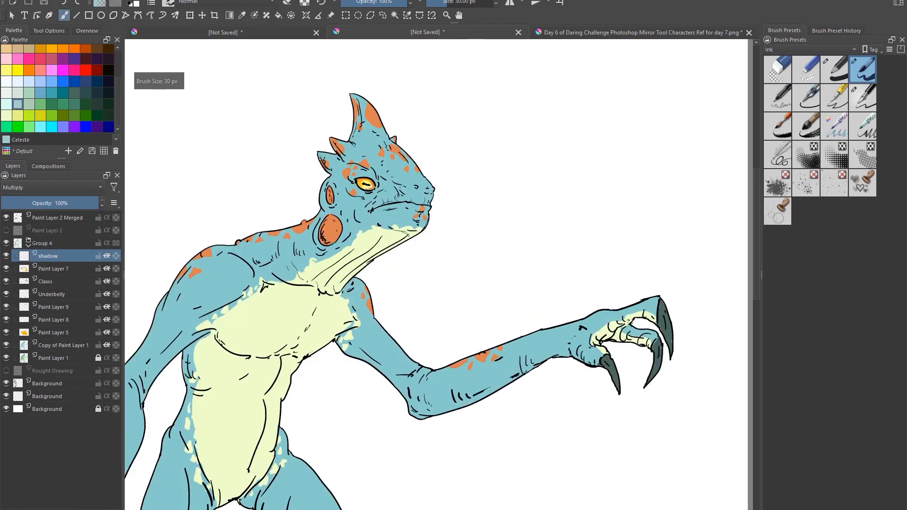
pyautogui.press(']')
pyautogui.press(']')
pyautogui.press(']')
pyautogui.press(']')
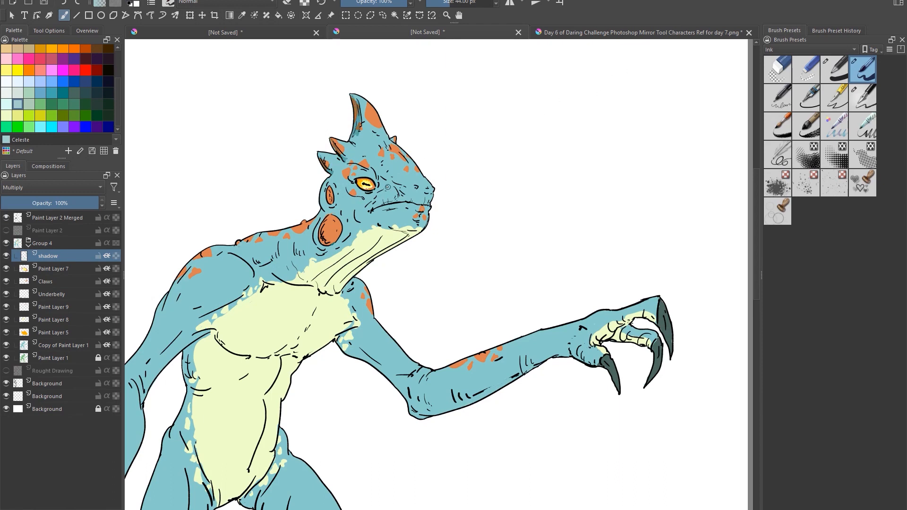
# Shade the area below the eye, the snout and around the mouth, enlarging the brush to about 73 px.
pyautogui.moveTo(368, 191)
pyautogui.mouseDown()
pyautogui.moveTo(372, 211)
pyautogui.moveTo(417, 201)
pyautogui.moveTo(385, 178)
pyautogui.moveTo(388, 200)
pyautogui.mouseUp()
pyautogui.press(']')
pyautogui.press(']')
pyautogui.press(']')
pyautogui.press(']')
pyautogui.press(']')
pyautogui.press(']')
pyautogui.moveTo(346, 192); pyautogui.dragTo(372, 206)
pyautogui.moveTo(396, 190); pyautogui.dragTo(424, 200)
pyautogui.moveTo(378, 194)
pyautogui.mouseDown()
pyautogui.moveTo(369, 215)
pyautogui.moveTo(408, 233)
pyautogui.moveTo(357, 265)
pyautogui.mouseUp()
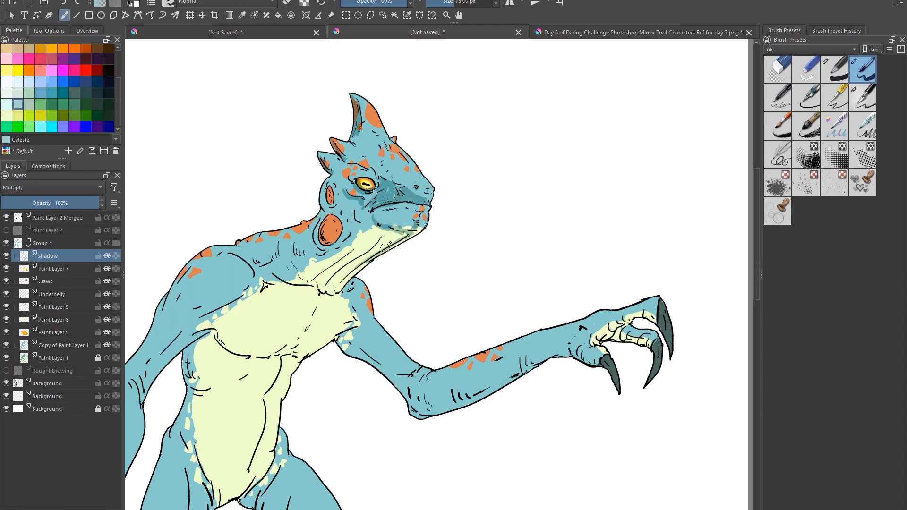
# Paint shadows on the throat folds, around the neck oval and along the creases at the neck's base.
pyautogui.press('[')
pyautogui.moveTo(385, 235); pyautogui.dragTo(334, 277)
pyautogui.moveTo(362, 266)
pyautogui.mouseDown()
pyautogui.moveTo(335, 295)
pyautogui.moveTo(326, 286)
pyautogui.mouseUp()
pyautogui.press('[')
pyautogui.moveTo(319, 226); pyautogui.dragTo(322, 243)
pyautogui.moveTo(324, 190); pyautogui.dragTo(320, 252)
pyautogui.moveTo(294, 243); pyautogui.dragTo(303, 258)
pyautogui.moveTo(279, 243); pyautogui.dragTo(279, 254)
pyautogui.moveTo(258, 283); pyautogui.dragTo(261, 292)
# Shade the underside of the outstretched arm and its hand and fingers with a larger brush.
pyautogui.press(']')
pyautogui.press(']')
pyautogui.press(']')
pyautogui.press(']')
pyautogui.press(']')
pyautogui.moveTo(350, 332)
pyautogui.mouseDown()
pyautogui.moveTo(339, 350)
pyautogui.moveTo(376, 361)
pyautogui.moveTo(407, 402)
pyautogui.moveTo(596, 351)
pyautogui.moveTo(617, 326)
pyautogui.mouseUp()
pyautogui.moveTo(616, 326)
pyautogui.mouseDown()
pyautogui.moveTo(640, 317)
pyautogui.moveTo(631, 328)
pyautogui.mouseUp()
pyautogui.moveTo(626, 332)
pyautogui.mouseDown()
pyautogui.moveTo(654, 345)
pyautogui.moveTo(652, 374)
pyautogui.mouseUp()
pyautogui.moveTo(657, 314); pyautogui.dragTo(665, 340)
pyautogui.moveTo(579, 357); pyautogui.dragTo(596, 365)
pyautogui.moveTo(561, 351); pyautogui.dragTo(540, 359)
# Paint shadows at the armpit and on the ribs below the pectoral of the lowered arm's side.
pyautogui.moveTo(354, 403); pyautogui.dragTo(436, 297)
pyautogui.moveTo(291, 229)
pyautogui.mouseDown()
pyautogui.moveTo(263, 246)
pyautogui.moveTo(279, 273)
pyautogui.moveTo(323, 275)
pyautogui.moveTo(309, 283)
pyautogui.mouseUp()
pyautogui.moveTo(302, 228)
pyautogui.mouseDown()
pyautogui.moveTo(333, 250)
pyautogui.moveTo(297, 225)
pyautogui.mouseUp()
# Shade the elbow and the inner side of the lowered forearm, enlarging the brush to 103 px.
pyautogui.moveTo(236, 260); pyautogui.dragTo(227, 288)
pyautogui.moveTo(233, 261)
pyautogui.mouseDown()
pyautogui.moveTo(225, 297)
pyautogui.moveTo(188, 299)
pyautogui.mouseUp()
pyautogui.moveTo(192, 301); pyautogui.dragTo(201, 377)
pyautogui.moveTo(192, 339); pyautogui.dragTo(197, 368)
pyautogui.press(']')
pyautogui.press(']')
pyautogui.press(']')
pyautogui.moveTo(194, 355); pyautogui.dragTo(194, 382)
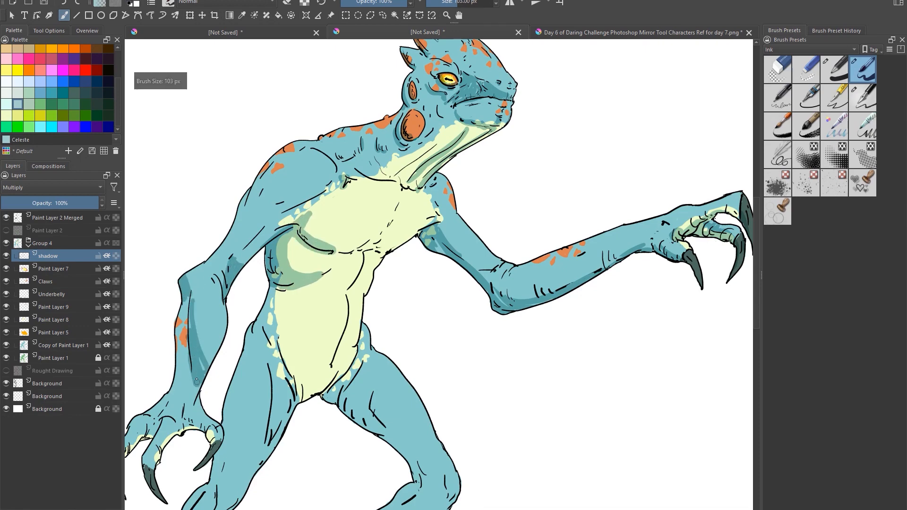
# Shade the lowered arm's outer forearm, upper arm and shoulder, continuing along the back to the nape.
pyautogui.moveTo(174, 319)
pyautogui.mouseDown()
pyautogui.moveTo(175, 379)
pyautogui.moveTo(193, 330)
pyautogui.mouseUp()
pyautogui.moveTo(238, 252); pyautogui.dragTo(274, 215)
pyautogui.moveTo(258, 215)
pyautogui.mouseDown()
pyautogui.moveTo(277, 149)
pyautogui.moveTo(292, 144)
pyautogui.mouseUp()
pyautogui.moveTo(257, 178)
pyautogui.mouseDown()
pyautogui.moveTo(241, 216)
pyautogui.moveTo(193, 270)
pyautogui.mouseUp()
pyautogui.moveTo(288, 145); pyautogui.dragTo(315, 142)
pyautogui.moveTo(326, 136)
pyautogui.mouseDown()
pyautogui.moveTo(388, 118)
pyautogui.moveTo(309, 144)
pyautogui.mouseUp()
pyautogui.moveTo(360, 136)
pyautogui.mouseDown()
pyautogui.moveTo(433, 108)
pyautogui.moveTo(431, 95)
pyautogui.moveTo(412, 100)
pyautogui.mouseUp()
# Cover the side of the neck, the neck oval and the throat with shadow using a larger brush.
pyautogui.press(']')
pyautogui.press(']')
pyautogui.press(']')
pyautogui.press(']')
pyautogui.press(']')
pyautogui.press(']')
pyautogui.press(']')
pyautogui.press(']')
pyautogui.press(']')
pyautogui.press(']')
pyautogui.moveTo(412, 100)
pyautogui.mouseDown()
pyautogui.moveTo(441, 107)
pyautogui.moveTo(406, 135)
pyautogui.mouseUp()
pyautogui.moveTo(406, 135)
pyautogui.mouseDown()
pyautogui.moveTo(423, 137)
pyautogui.moveTo(385, 165)
pyautogui.mouseUp()
pyautogui.moveTo(456, 123)
pyautogui.mouseDown()
pyautogui.moveTo(404, 174)
pyautogui.moveTo(411, 185)
pyautogui.mouseUp()
pyautogui.moveTo(489, 128)
pyautogui.mouseDown()
pyautogui.moveTo(425, 179)
pyautogui.moveTo(380, 170)
pyautogui.mouseUp()
pyautogui.press('[')
pyautogui.press('[')
pyautogui.moveTo(349, 177); pyautogui.dragTo(391, 130)
pyautogui.press('2')
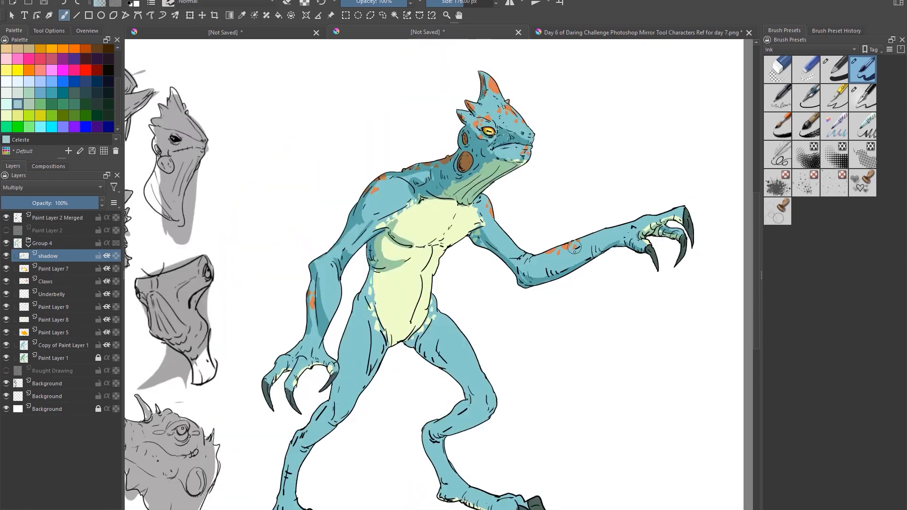
# Paint shadows on the chest, the side of the belly, the groin and the upper thigh.
pyautogui.moveTo(452, 314); pyautogui.dragTo(480, 340)
pyautogui.moveTo(462, 302); pyautogui.dragTo(436, 317)
pyautogui.moveTo(427, 312); pyautogui.dragTo(429, 282)
pyautogui.moveTo(468, 287); pyautogui.dragTo(461, 309)
pyautogui.moveTo(424, 278); pyautogui.dragTo(418, 298)
pyautogui.moveTo(427, 312); pyautogui.dragTo(421, 349)
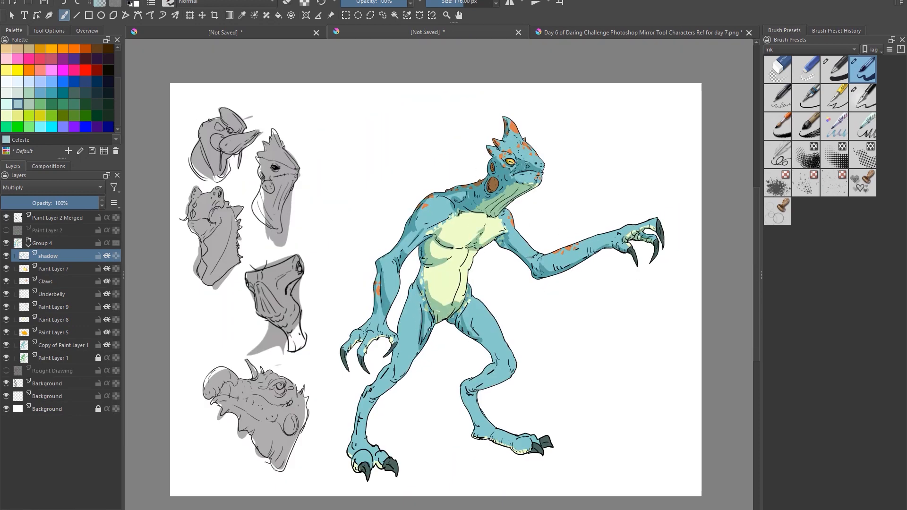
# Shade the inner side of the thigh and lower leg of the leg beneath the outstretched arm.
pyautogui.moveTo(469, 321)
pyautogui.mouseDown()
pyautogui.moveTo(495, 364)
pyautogui.moveTo(491, 378)
pyautogui.mouseUp()
pyautogui.moveTo(502, 368)
pyautogui.mouseDown()
pyautogui.moveTo(487, 385)
pyautogui.moveTo(469, 385)
pyautogui.moveTo(525, 450)
pyautogui.mouseUp()
# Resize the brush to about 320 px and shade the other leg's foot, shin and knee.
pyautogui.press(']')
pyautogui.press(']')
pyautogui.press(']')
pyautogui.press(']')
pyautogui.press(']')
pyautogui.press(']')
pyautogui.press(']')
pyautogui.press(']')
pyautogui.press(']')
pyautogui.press(']')
pyautogui.press(']')
pyautogui.press(']')
pyautogui.press(']')
pyautogui.press(']')
pyautogui.press(']')
pyautogui.press(']')
pyautogui.press(']')
pyautogui.press(']')
pyautogui.press(']')
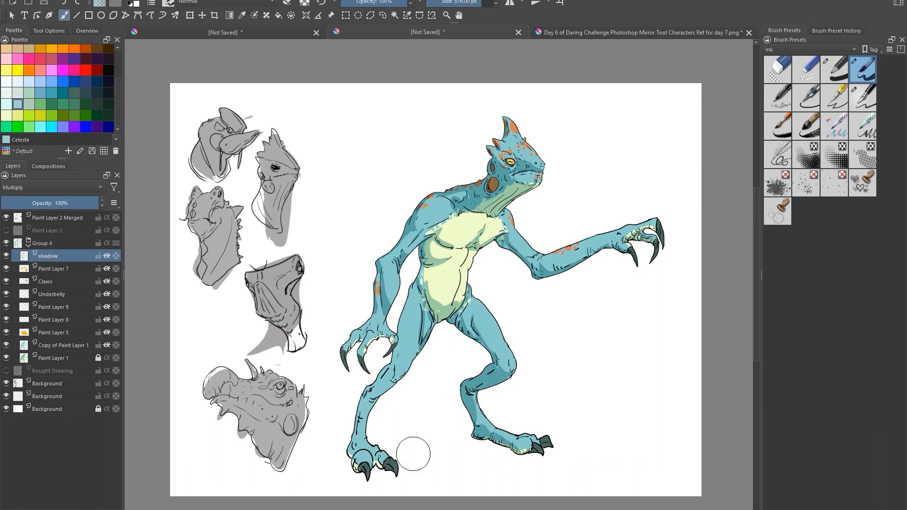
pyautogui.press('[')
pyautogui.press('[')
pyautogui.press('[')
pyautogui.press('[')
pyautogui.press('[')
pyautogui.press('[')
pyautogui.press('[')
pyautogui.press('[')
pyautogui.press('[')
pyautogui.press('[')
pyautogui.moveTo(359, 454); pyautogui.dragTo(370, 465)
pyautogui.moveTo(370, 399); pyautogui.dragTo(356, 435)
pyautogui.moveTo(390, 370); pyautogui.dragTo(370, 394)
# Shade the same leg's thigh down to the knee, refining the shadow edge with the eraser and another brush stroke.
pyautogui.moveTo(415, 284); pyautogui.dragTo(398, 345)
pyautogui.moveTo(405, 341); pyautogui.dragTo(391, 377)
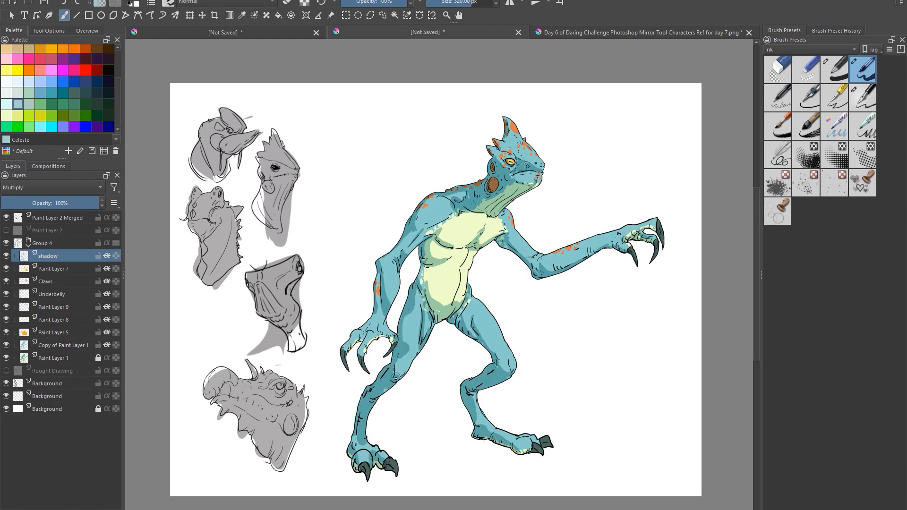
pyautogui.moveTo(408, 315); pyautogui.dragTo(405, 342)
pyautogui.moveTo(401, 358); pyautogui.dragTo(394, 379)
pyautogui.press('e')
pyautogui.moveTo(415, 316); pyautogui.dragTo(407, 369)
pyautogui.press('e')
pyautogui.moveTo(417, 351); pyautogui.dragTo(403, 377)
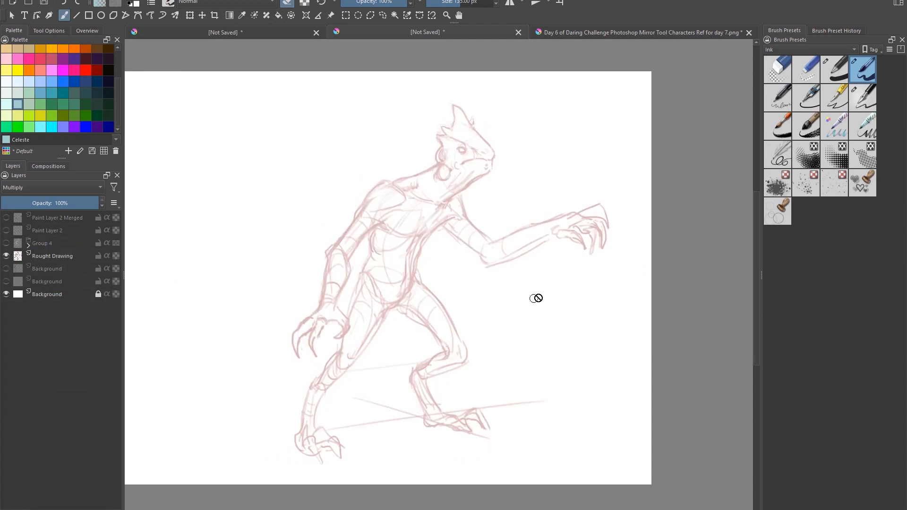
# Hide the rough drawing and show the merged line art, the group's base colour and Copy of Paint Layer 1.
pyautogui.click(6, 255)
pyautogui.click(6, 256)
pyautogui.click(6, 218)
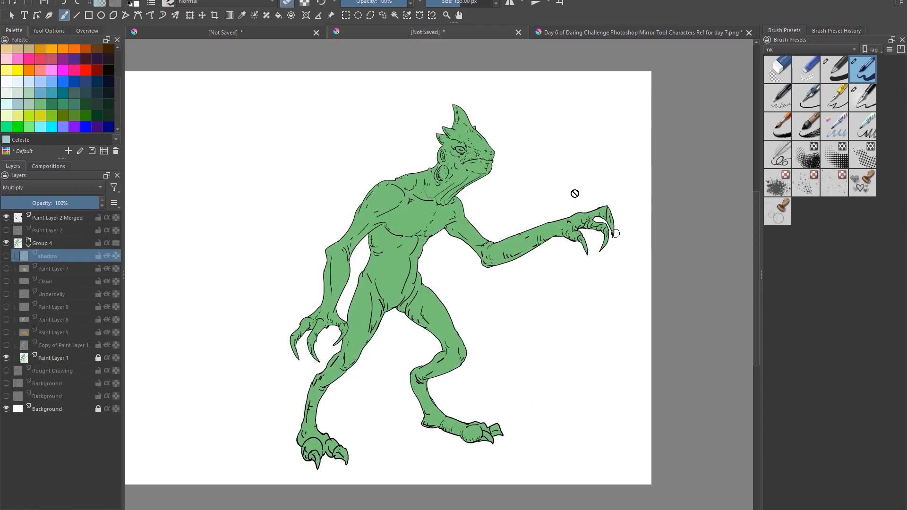
pyautogui.click(6, 345)
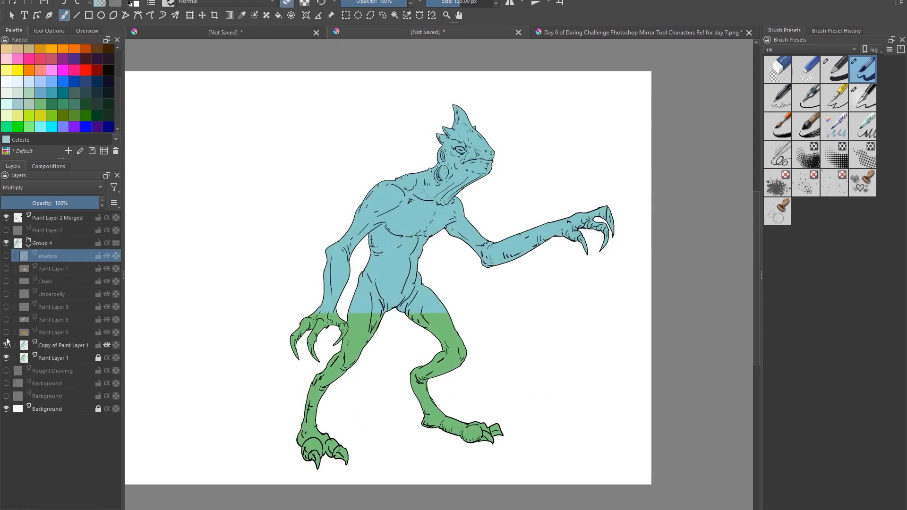
# Show the remaining colour layers of Group 4 one by one, from Paint Layer 5 up to the shadow layer.
pyautogui.click(6, 332)
pyautogui.click(6, 319)
pyautogui.click(6, 307)
pyautogui.click(6, 293)
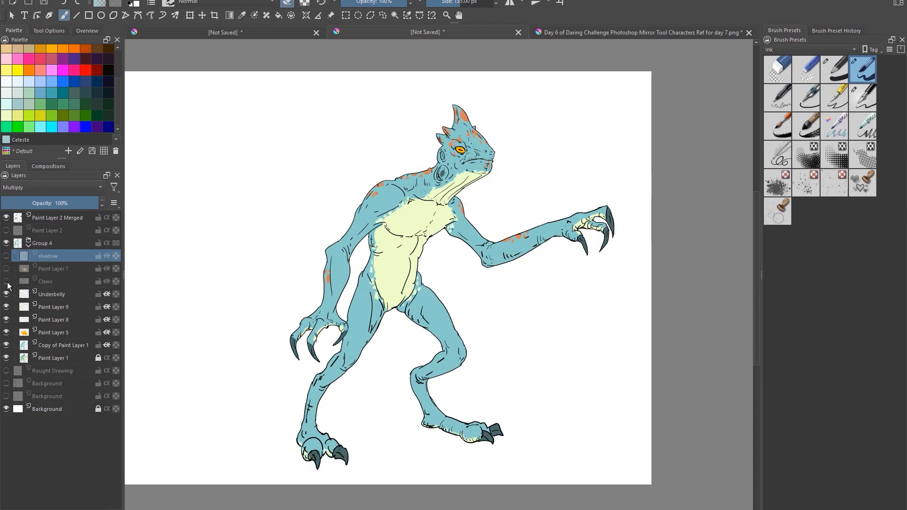
pyautogui.click(7, 281)
pyautogui.click(6, 269)
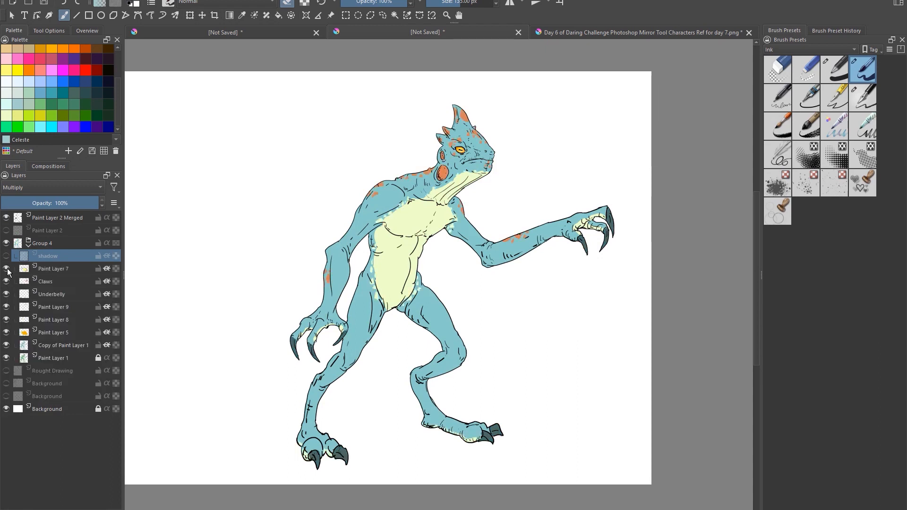
pyautogui.click(7, 255)
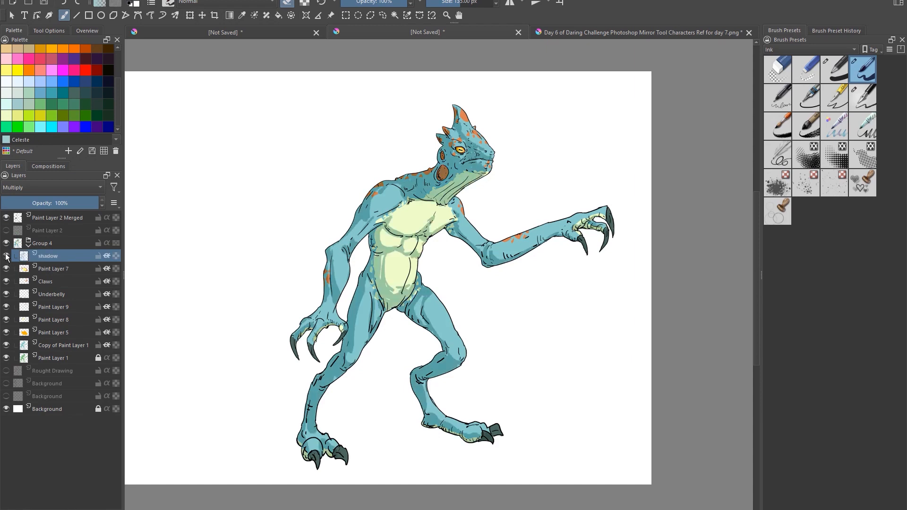
# Add small shadow marks to the chest with the brush and switch the brush to erasing.
pyautogui.press('g')
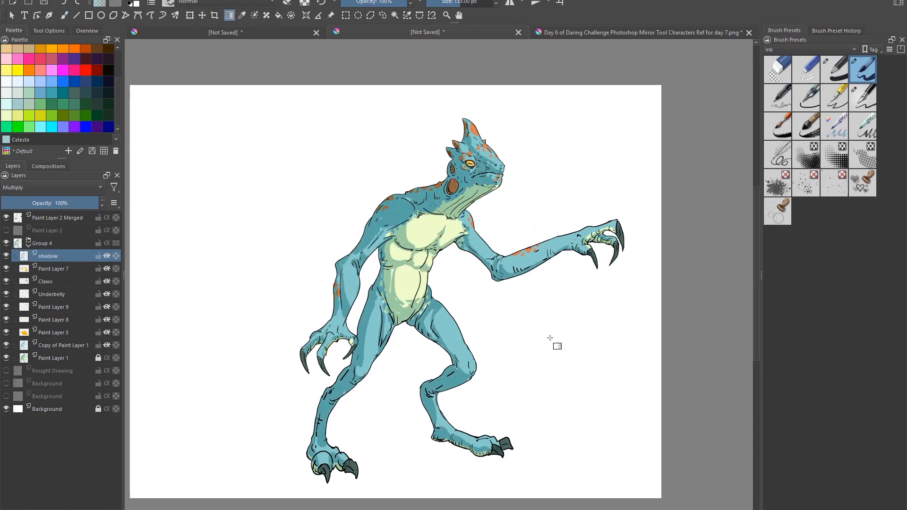
pyautogui.press('b')
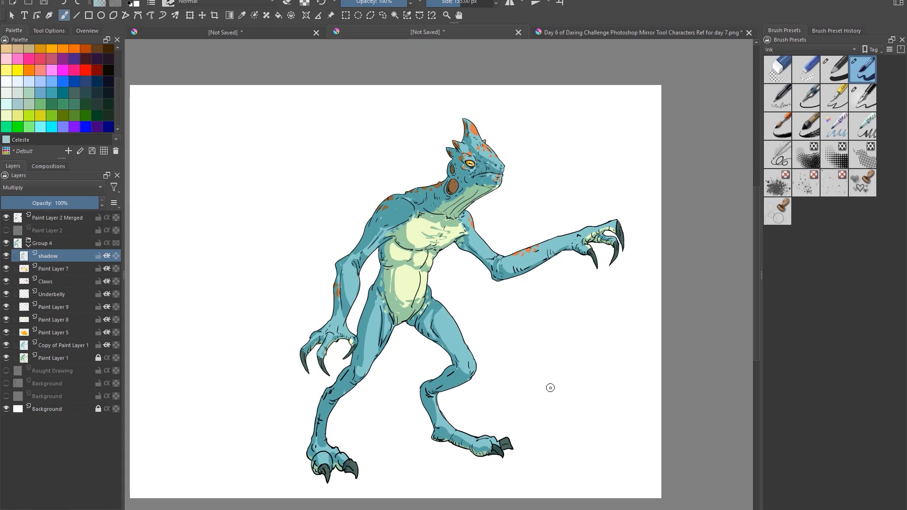
pyautogui.press('e')
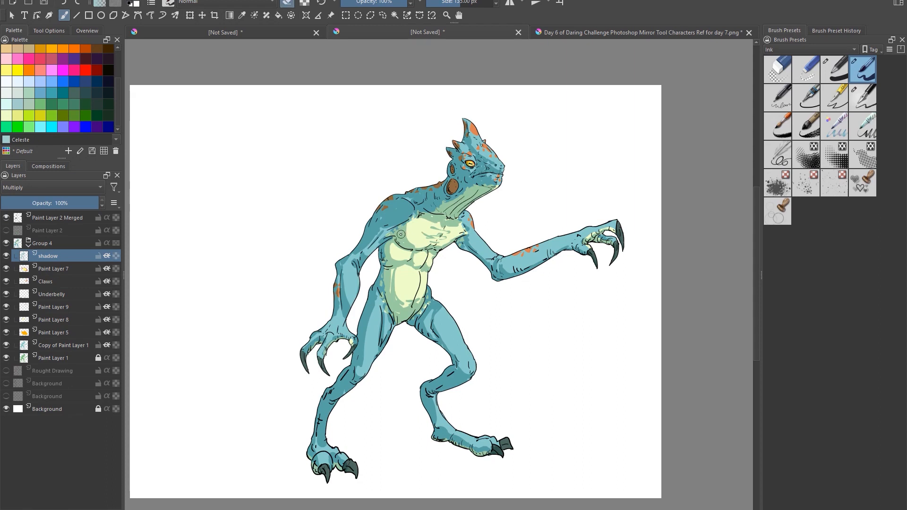